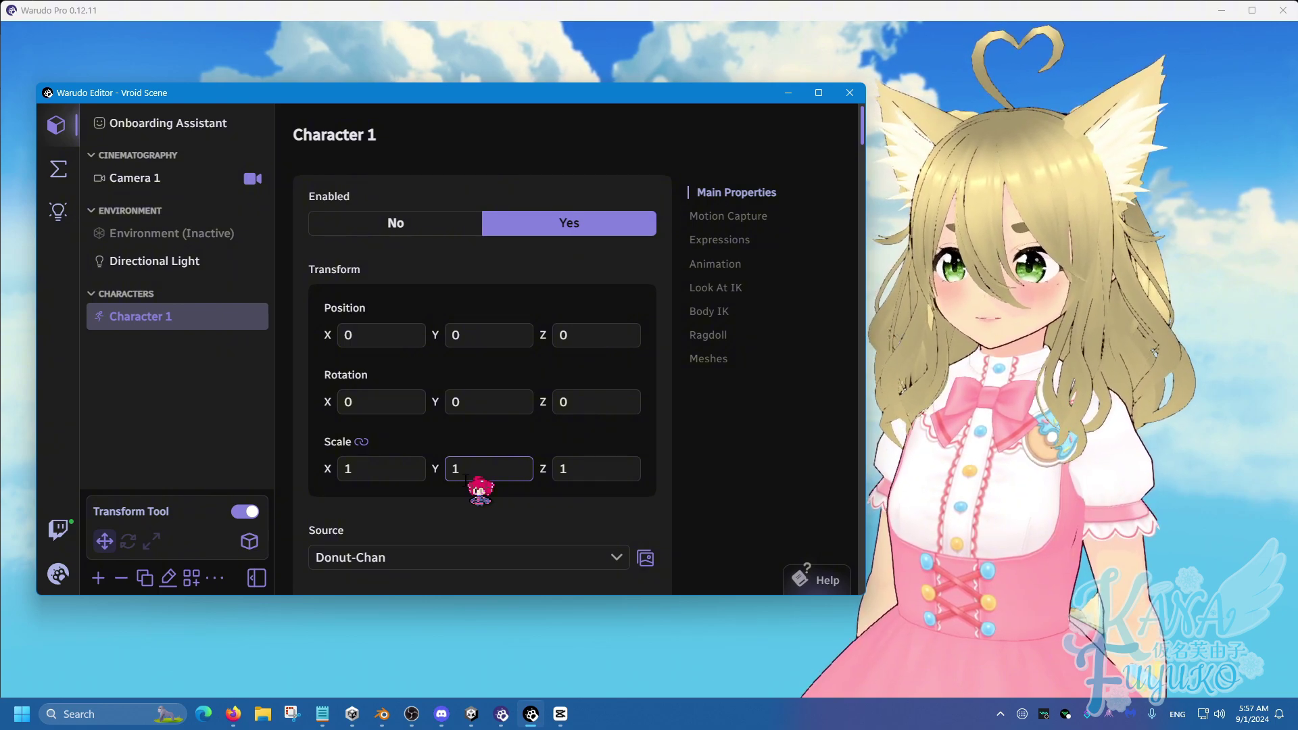
# Add a Tail prop to the scene and set its Parent Asset to Character 1
pyautogui.click(98, 577)
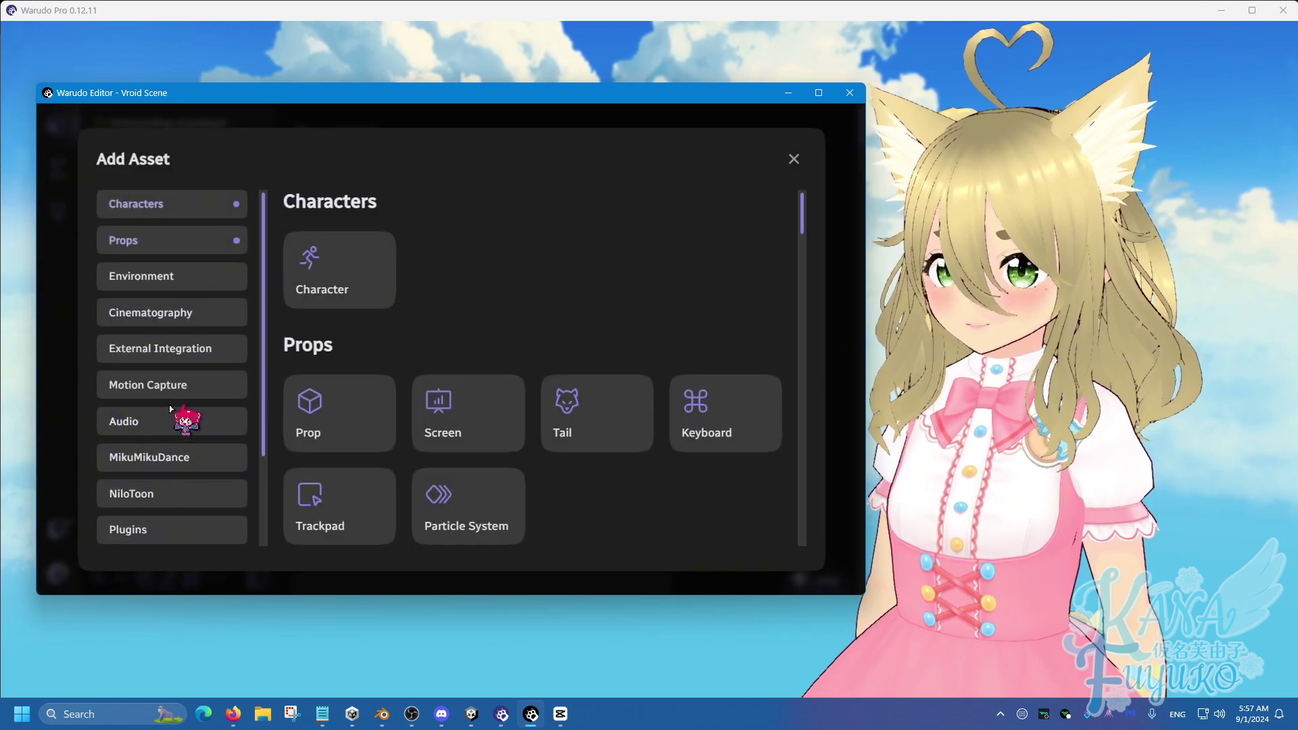
pyautogui.click(572, 417)
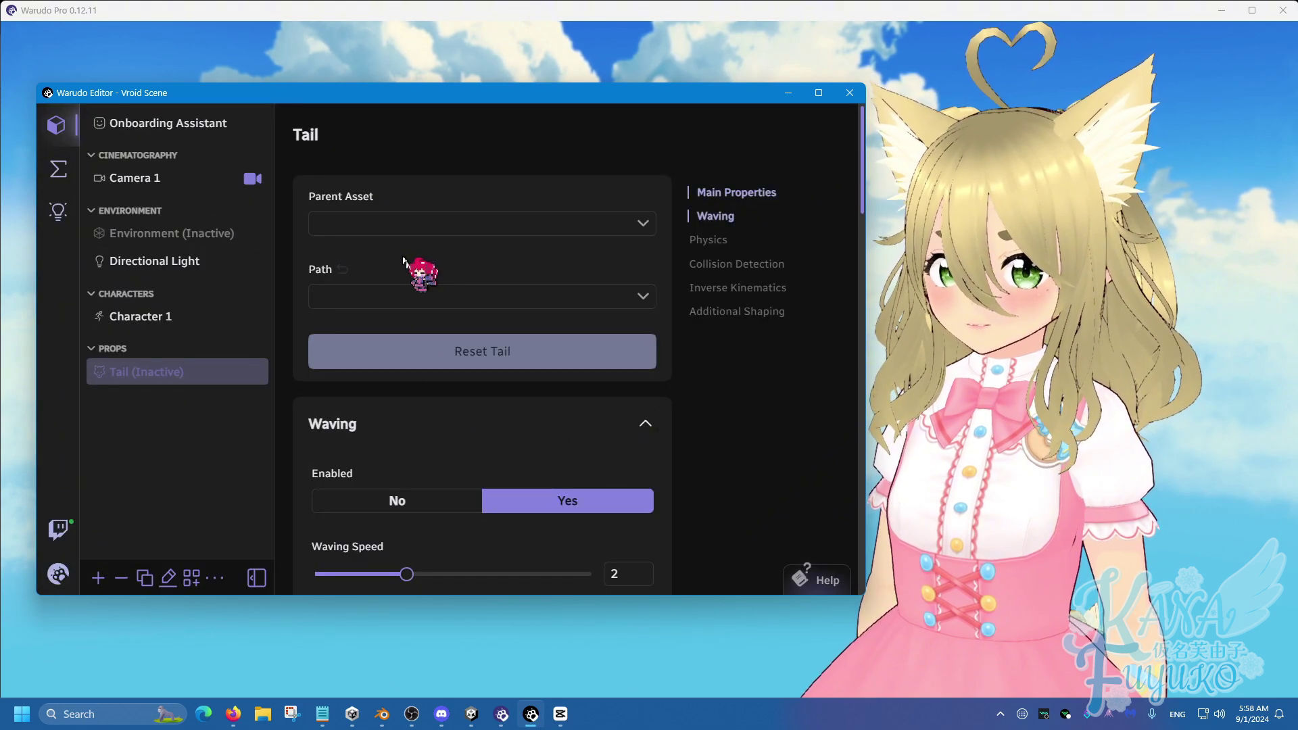
pyautogui.click(369, 223)
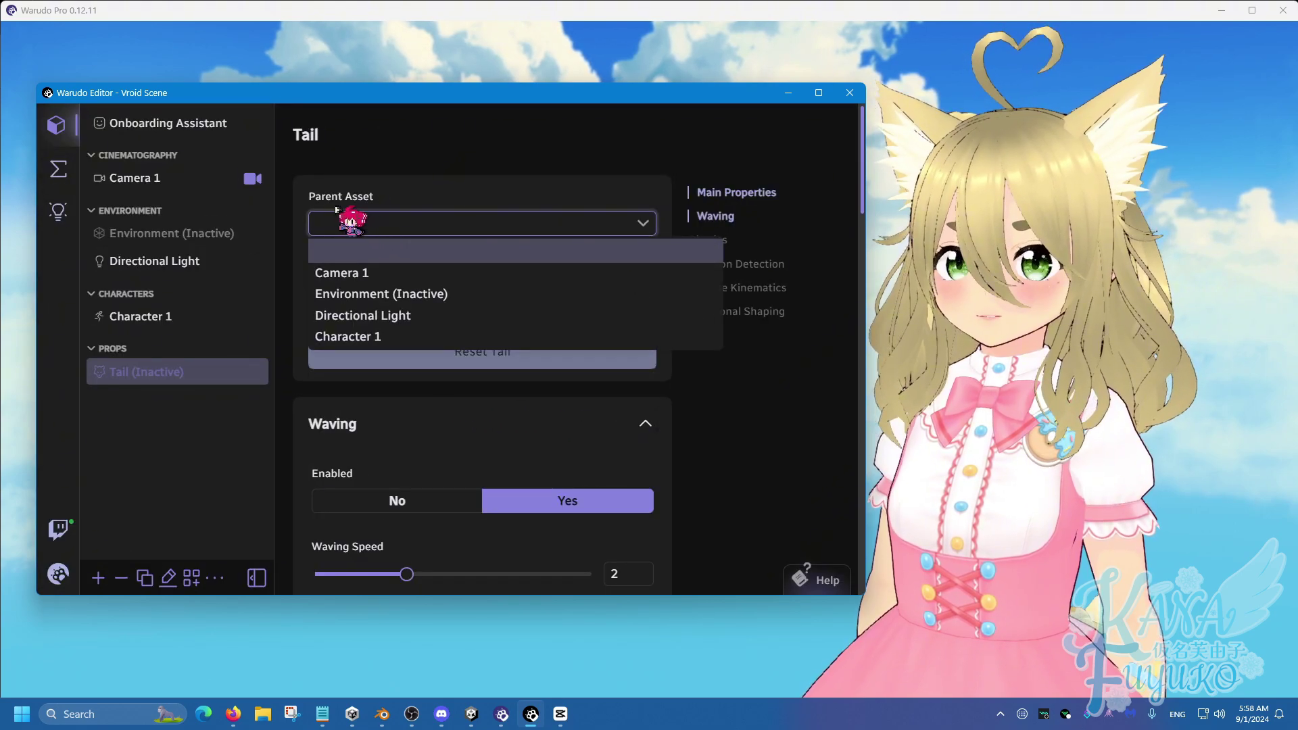
pyautogui.click(345, 338)
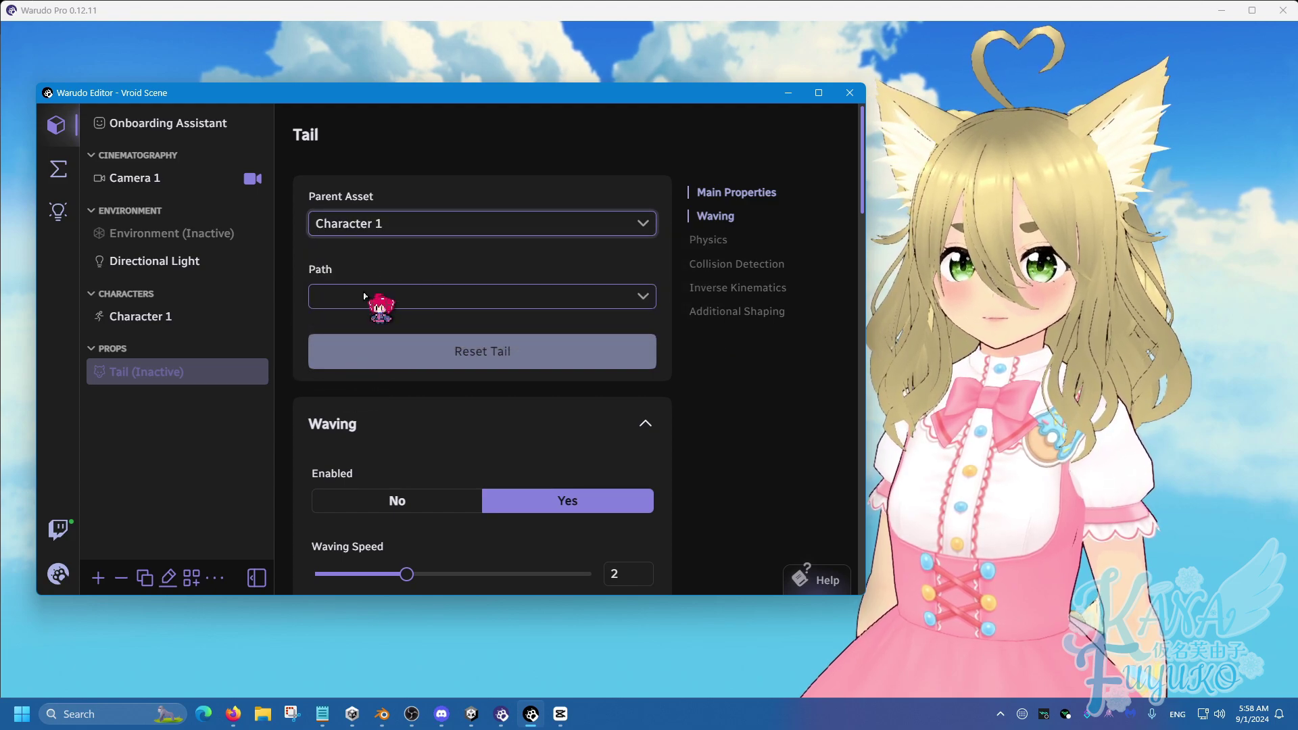
# Browse the Tail's bone Path list, enlarging the editor window to see more bones
pyautogui.click(364, 295)
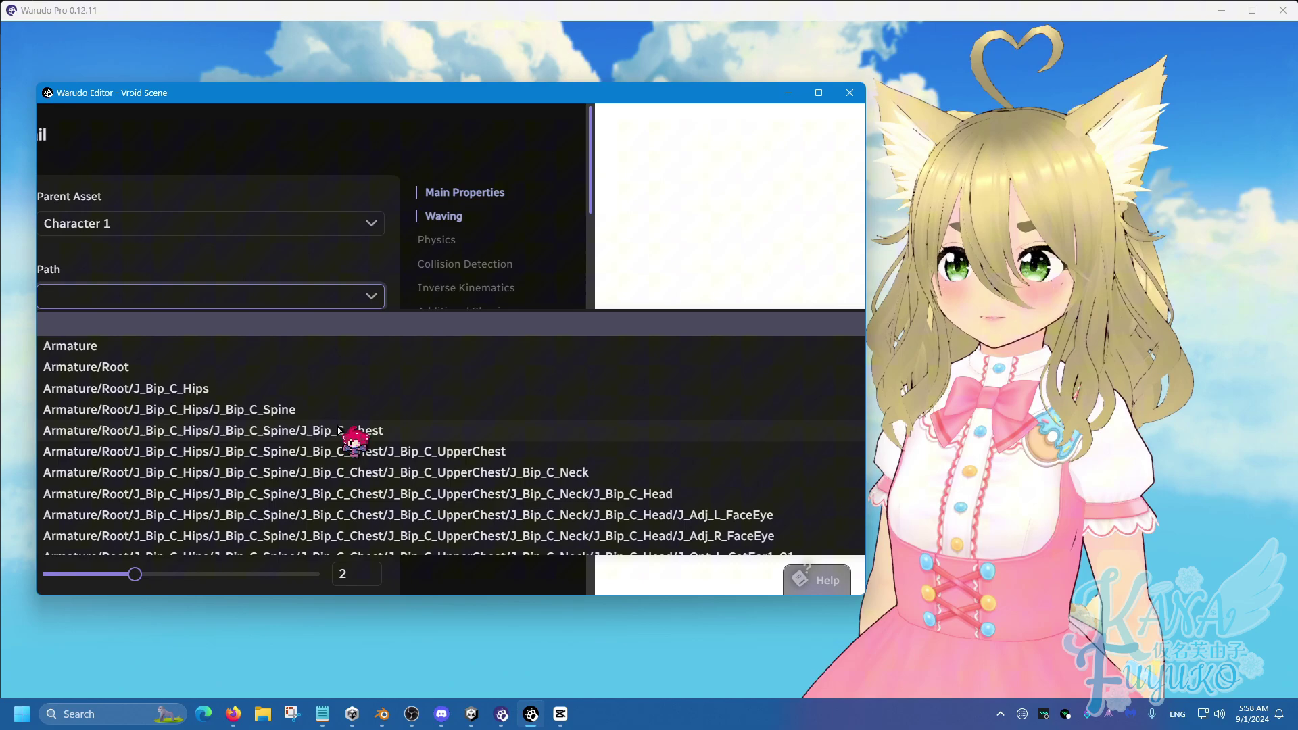
pyautogui.scroll(-6, 399, 494)
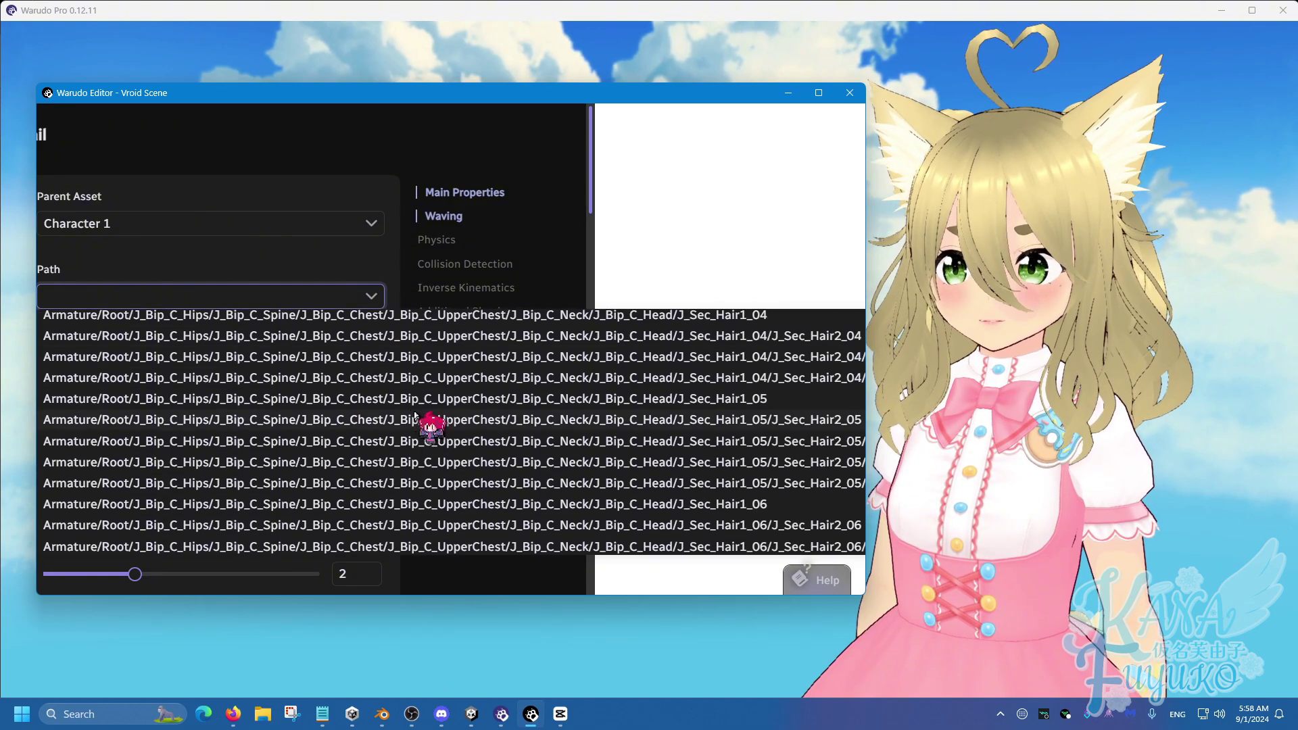
pyautogui.scroll(4, 419, 412)
pyautogui.scroll(3, 389, 412)
pyautogui.scroll(-3, 413, 434)
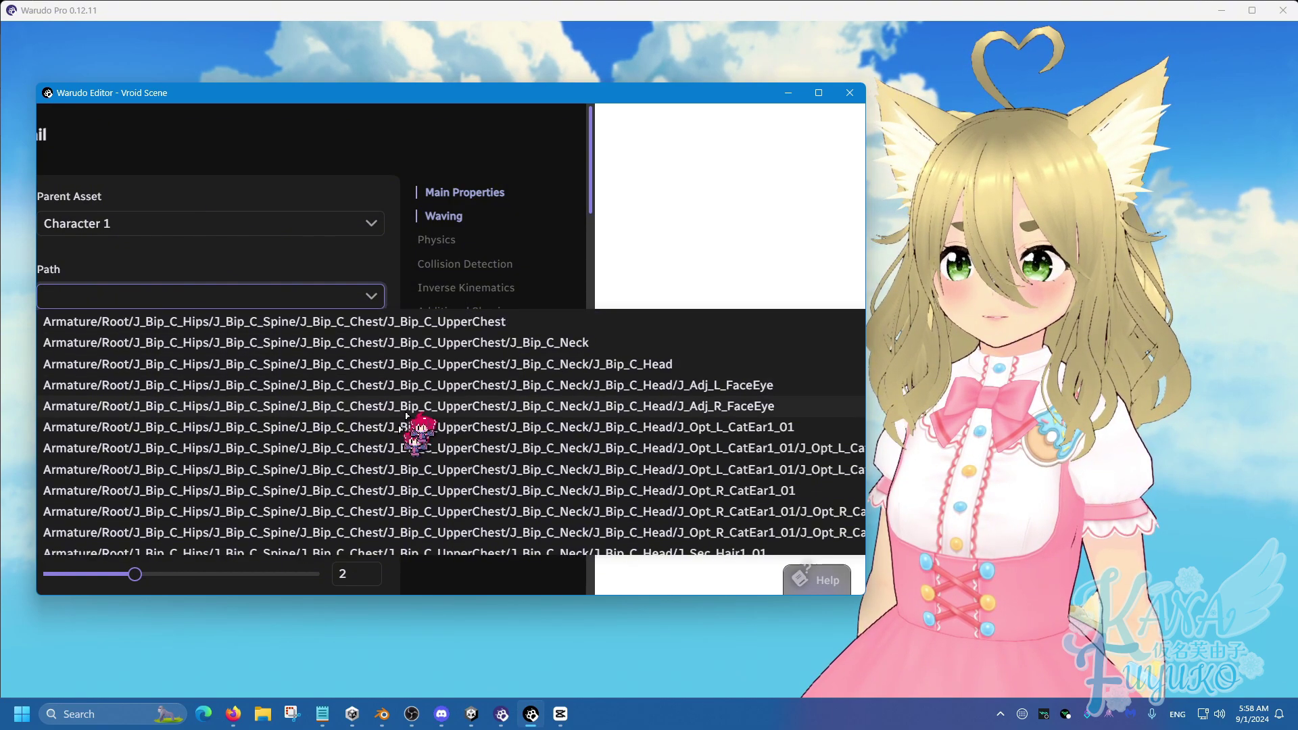
pyautogui.moveTo(585, 103); pyautogui.dragTo(636, 95)
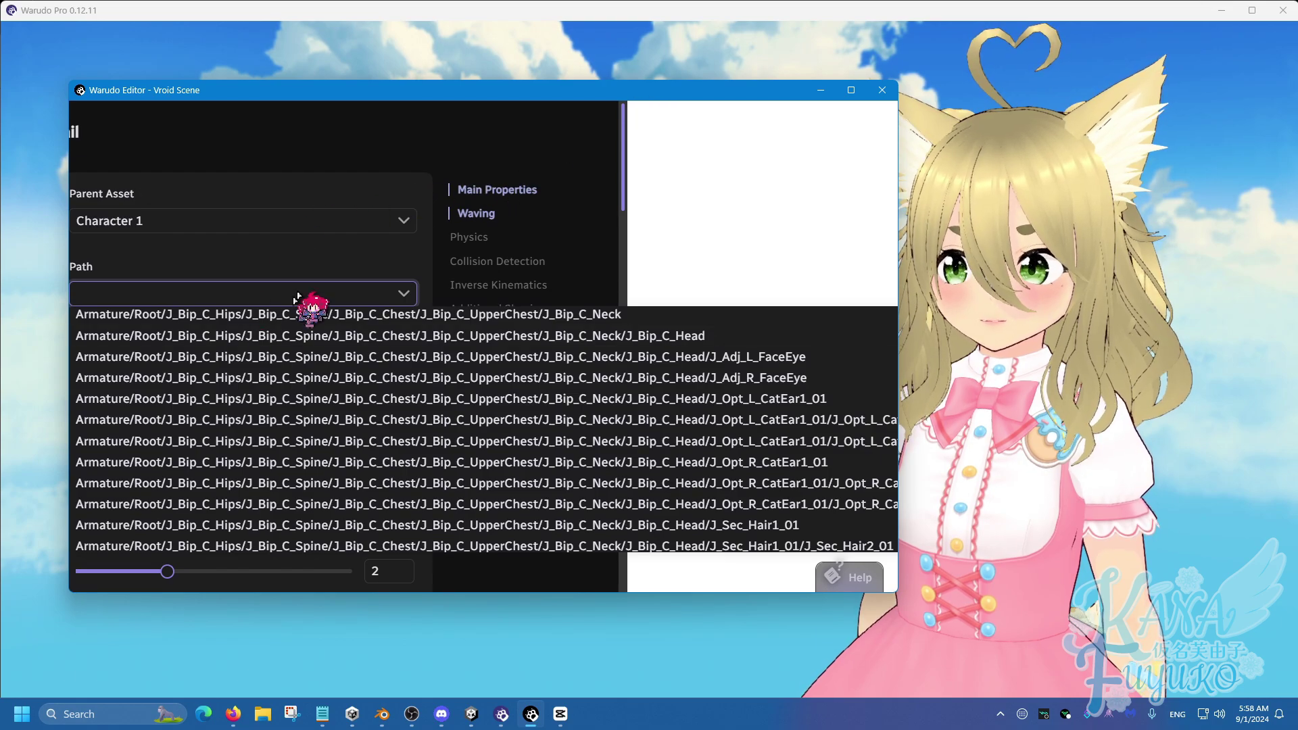
pyautogui.click(313, 298)
pyautogui.click(498, 296)
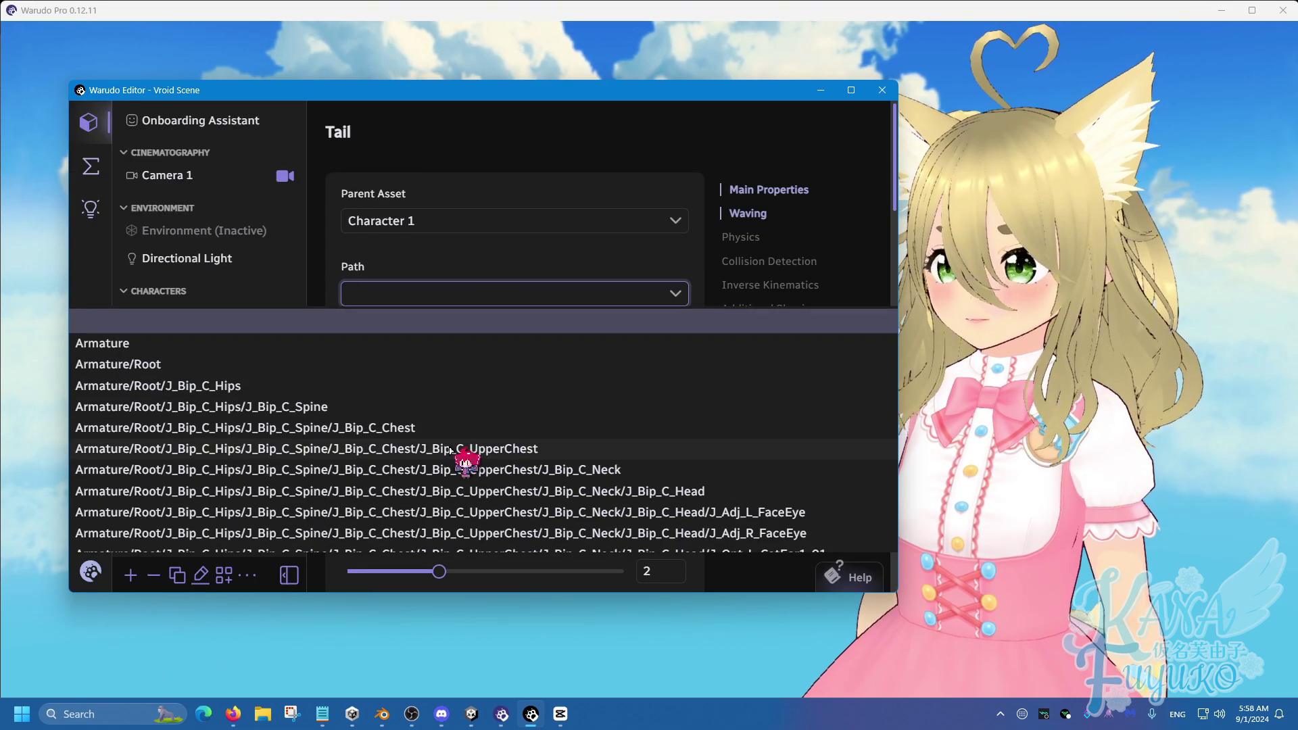
pyautogui.scroll(-4, 449, 454)
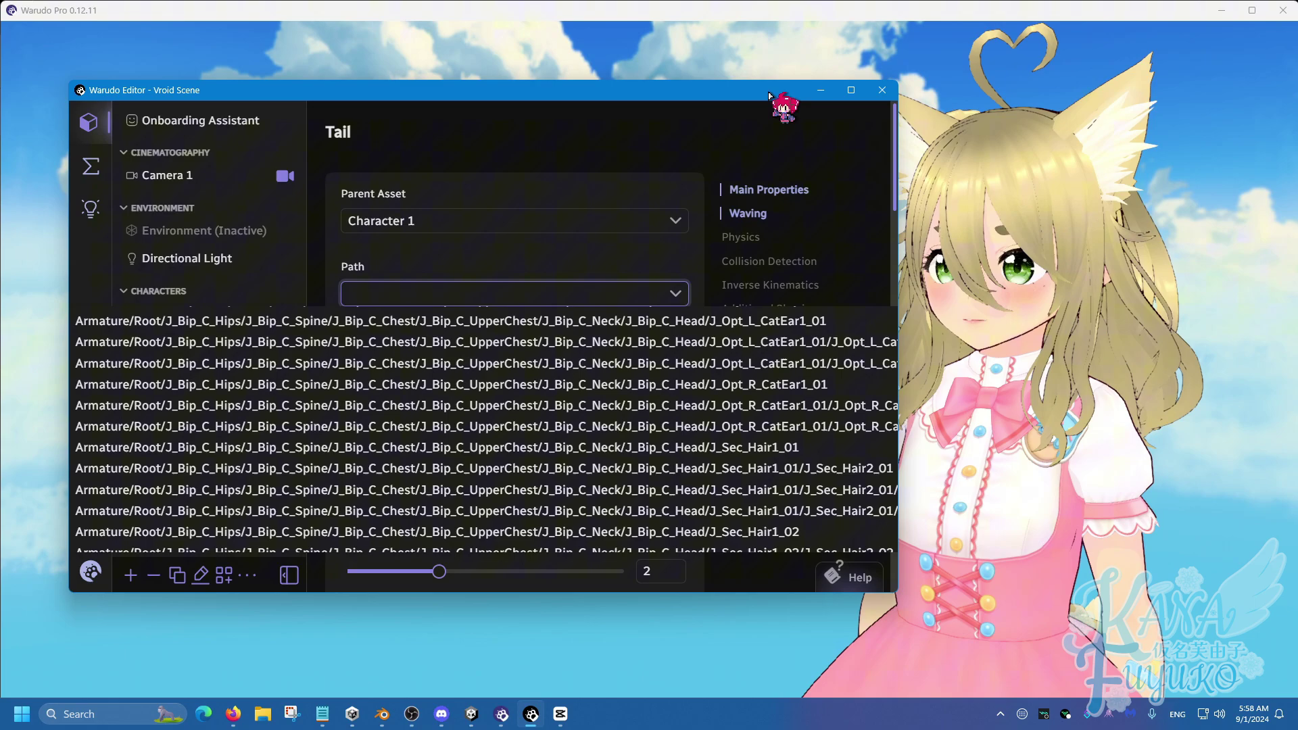
pyautogui.moveTo(769, 95); pyautogui.dragTo(649, 54)
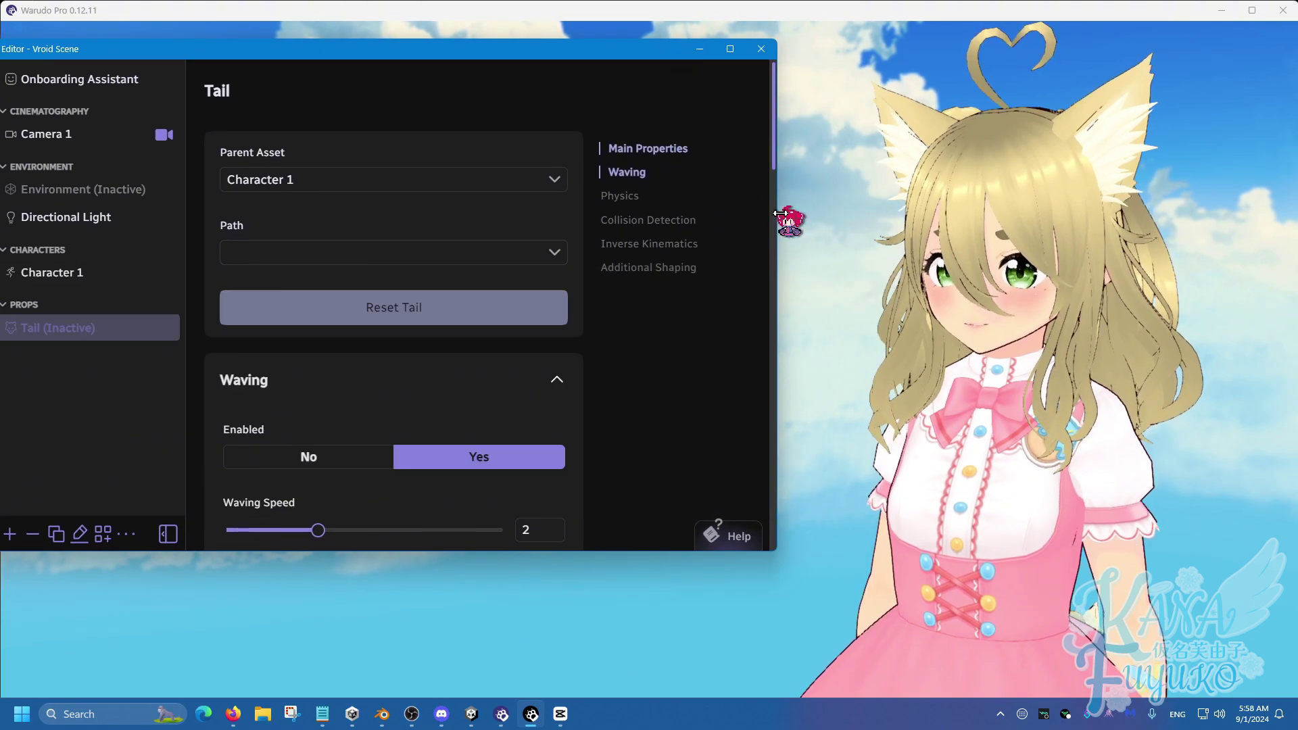
pyautogui.moveTo(775, 214); pyautogui.dragTo(914, 210)
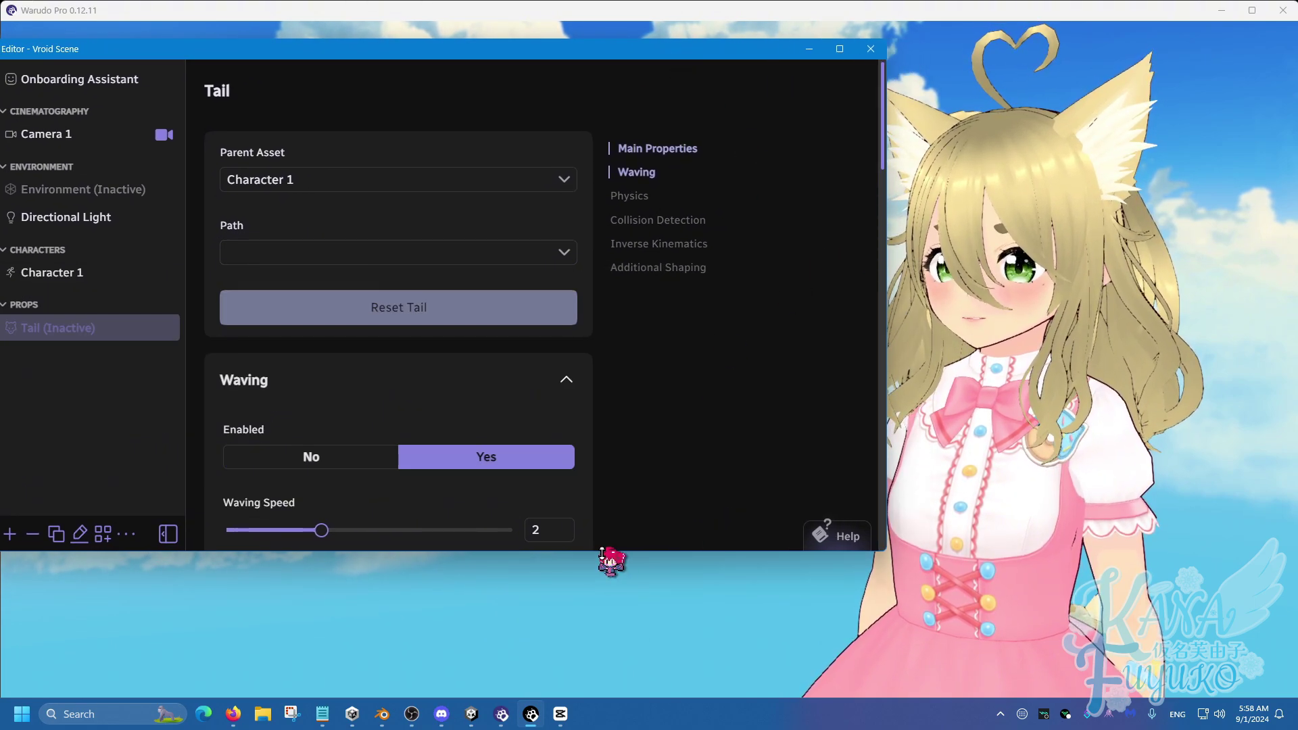
pyautogui.moveTo(602, 551); pyautogui.dragTo(599, 639)
# Set the Tail's Path to Armature/Root/J_Bip_C_Hips/J_Opt_C_FoxTail1_01
pyautogui.click(342, 262)
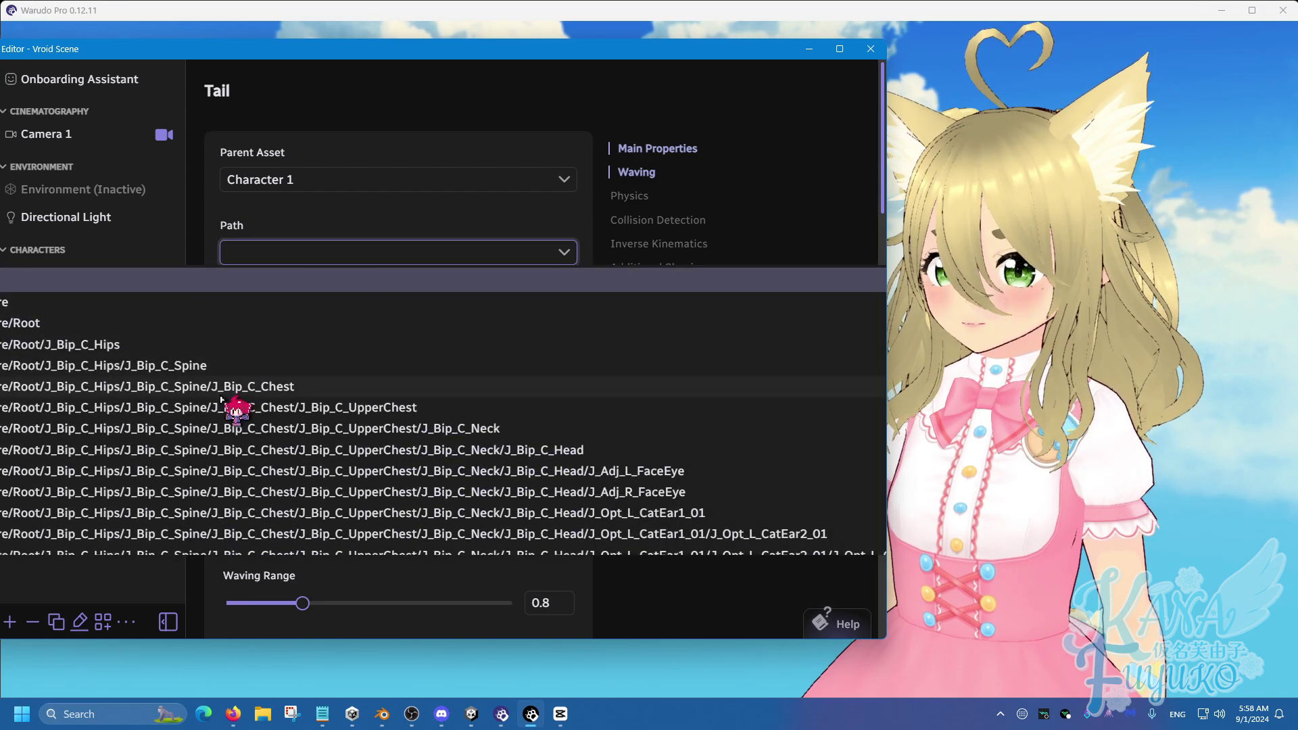
pyautogui.scroll(-15, 220, 398)
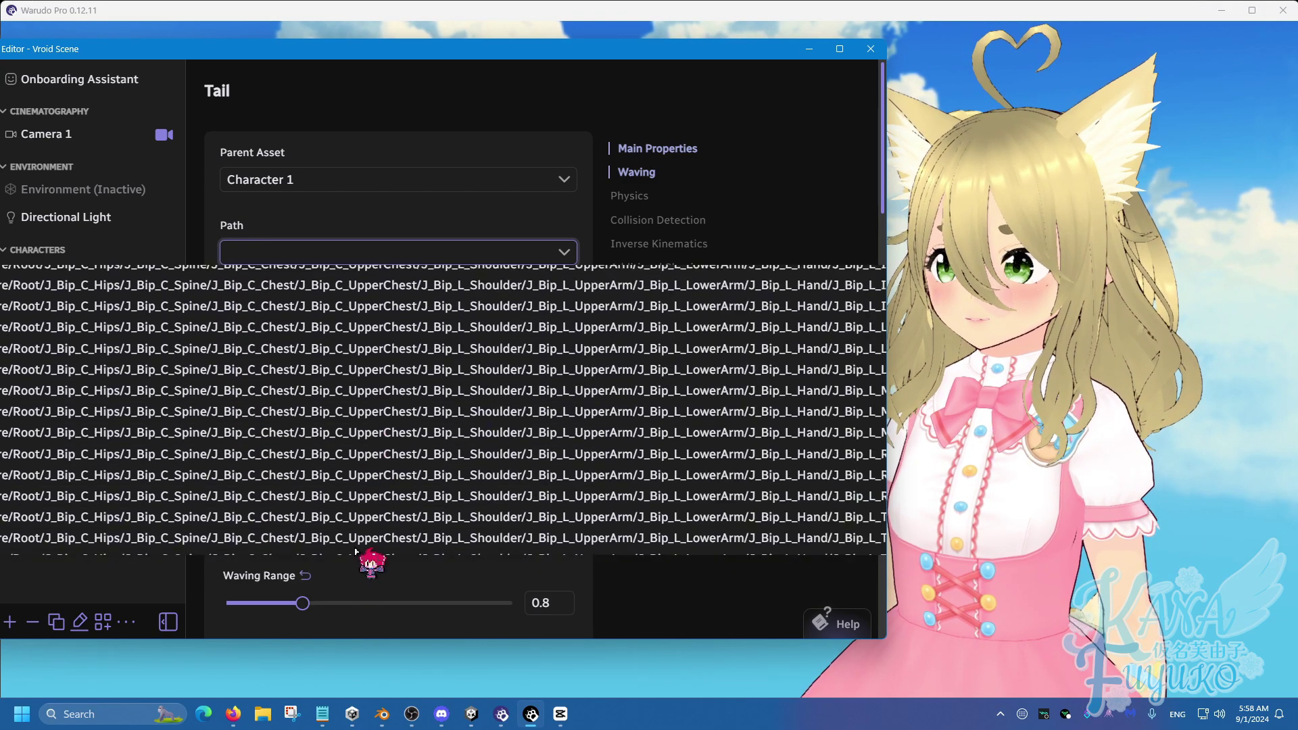
pyautogui.scroll(-10, 355, 551)
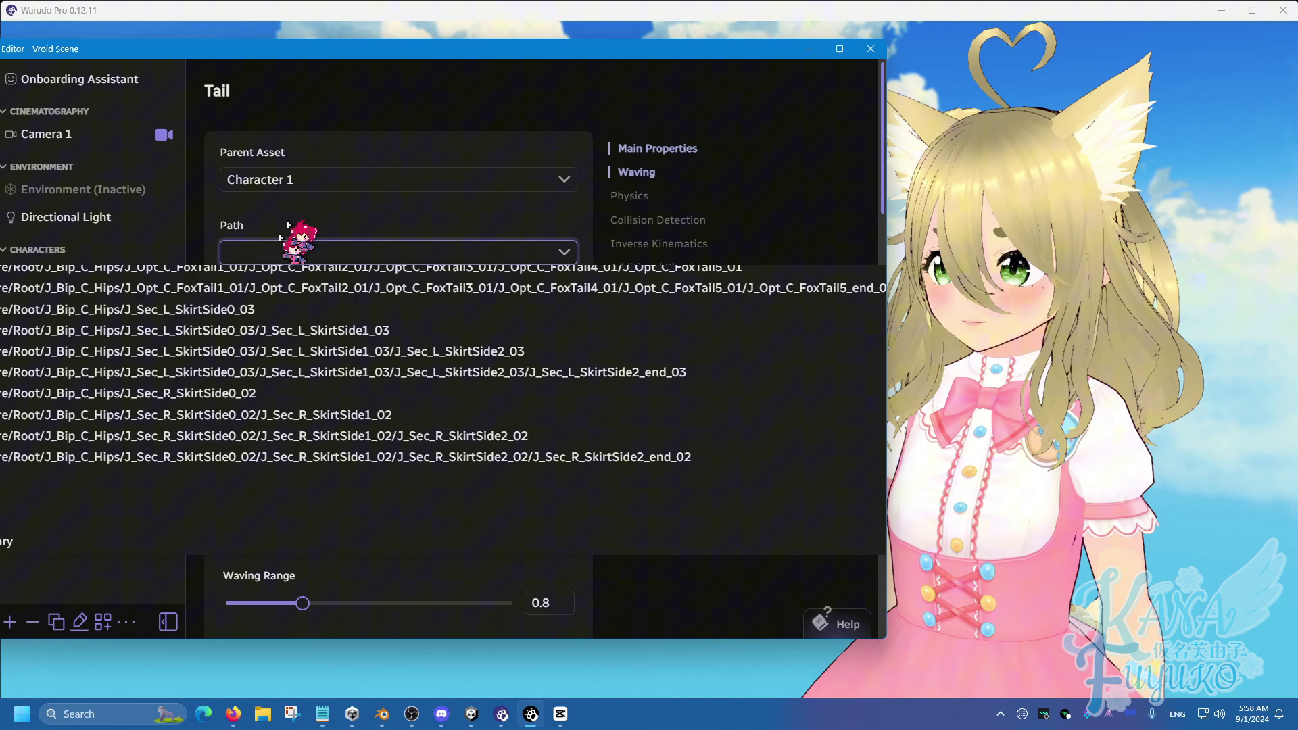
pyautogui.moveTo(388, 58); pyautogui.dragTo(472, 69)
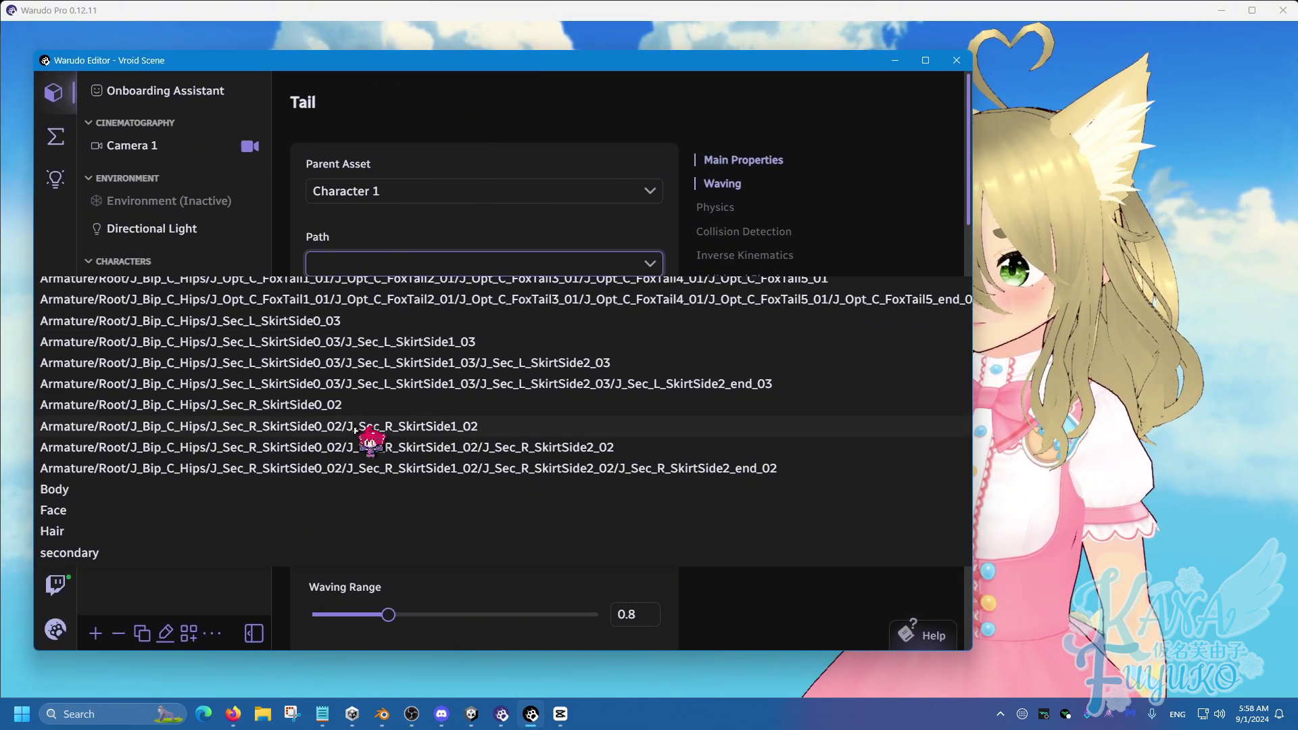
pyautogui.scroll(5, 368, 440)
pyautogui.scroll(-3, 397, 502)
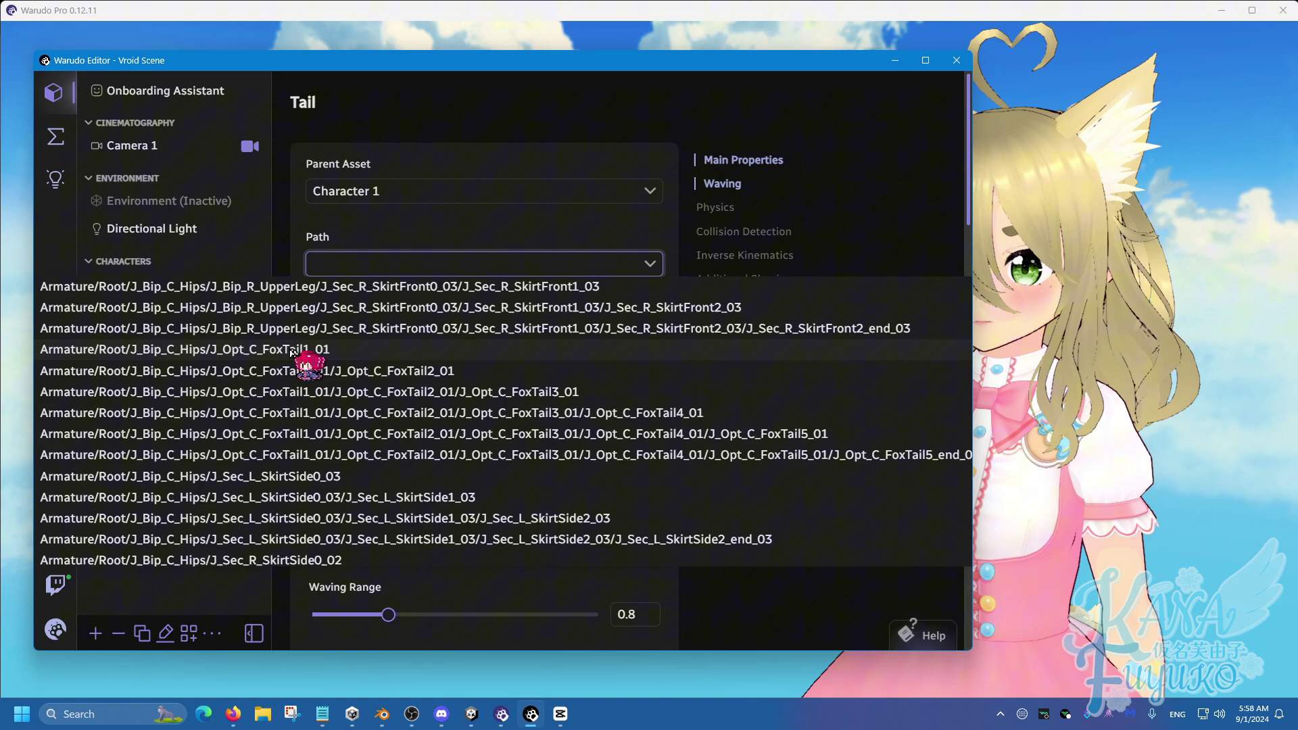
pyautogui.scroll(-5, 298, 360)
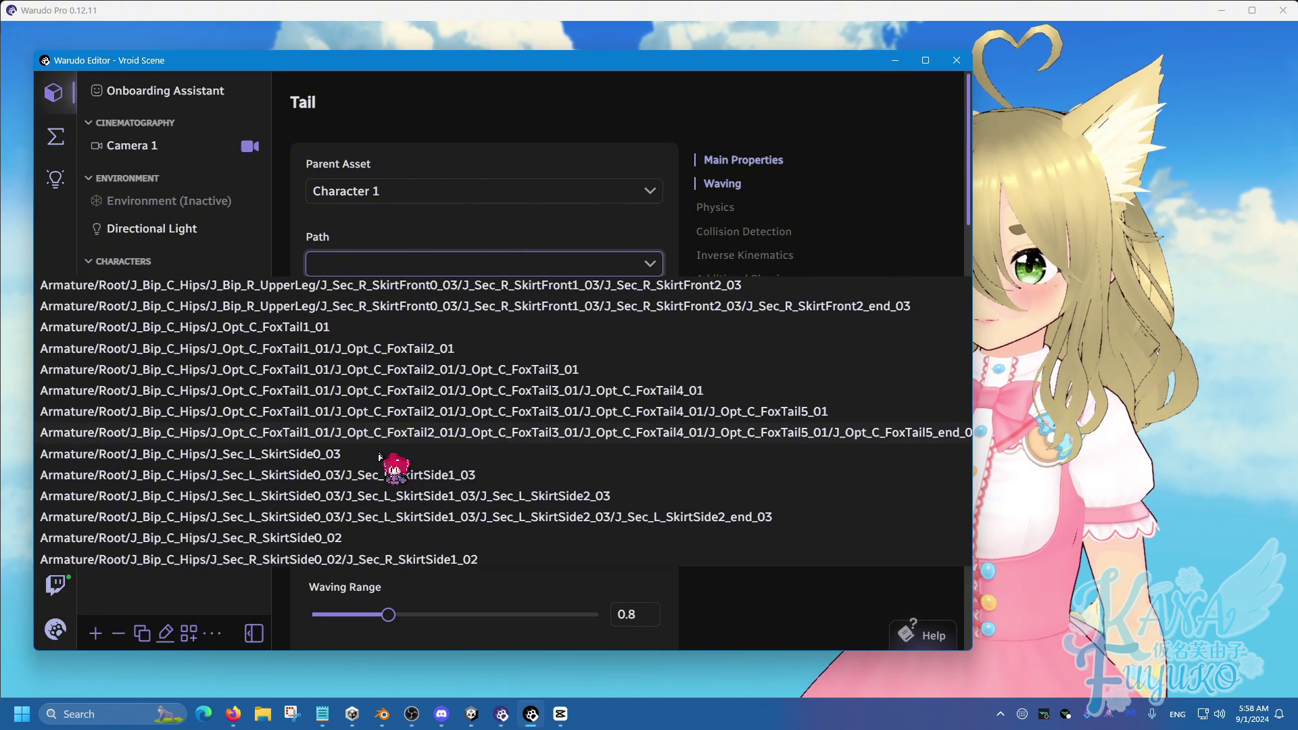
pyautogui.scroll(5, 317, 352)
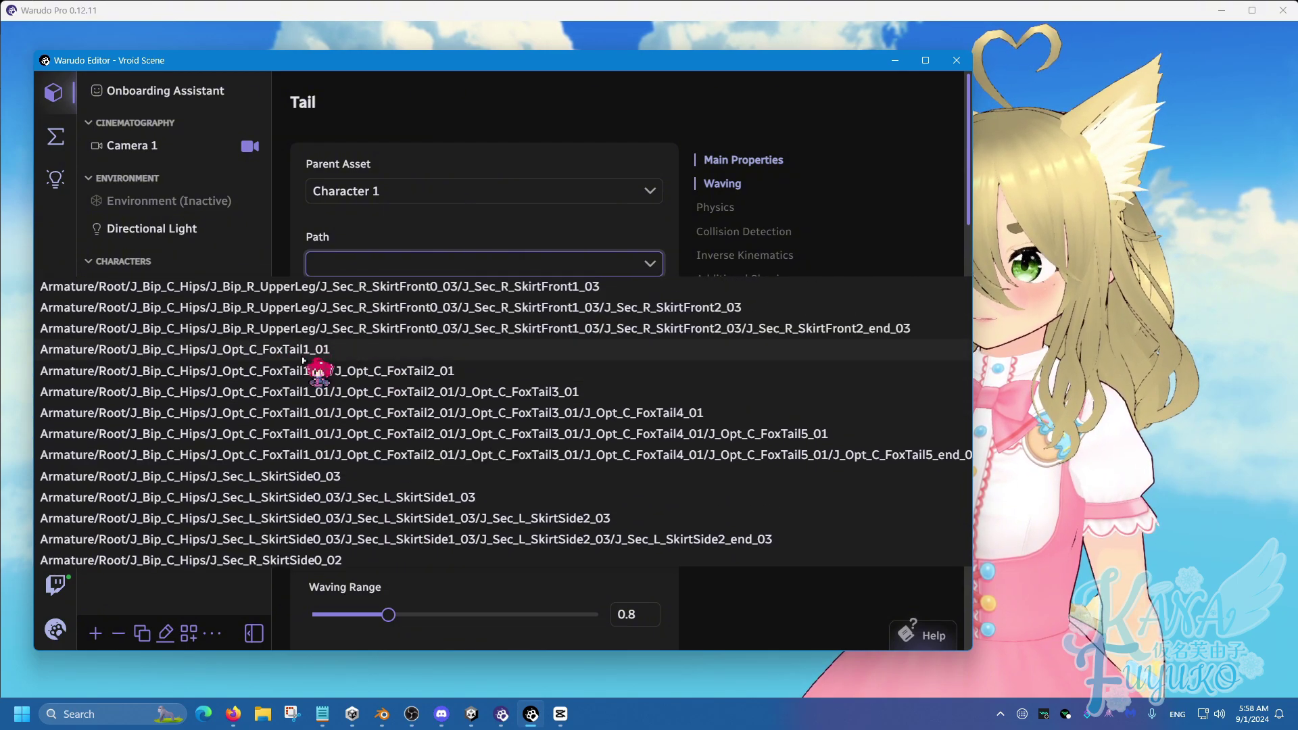
pyautogui.click(303, 352)
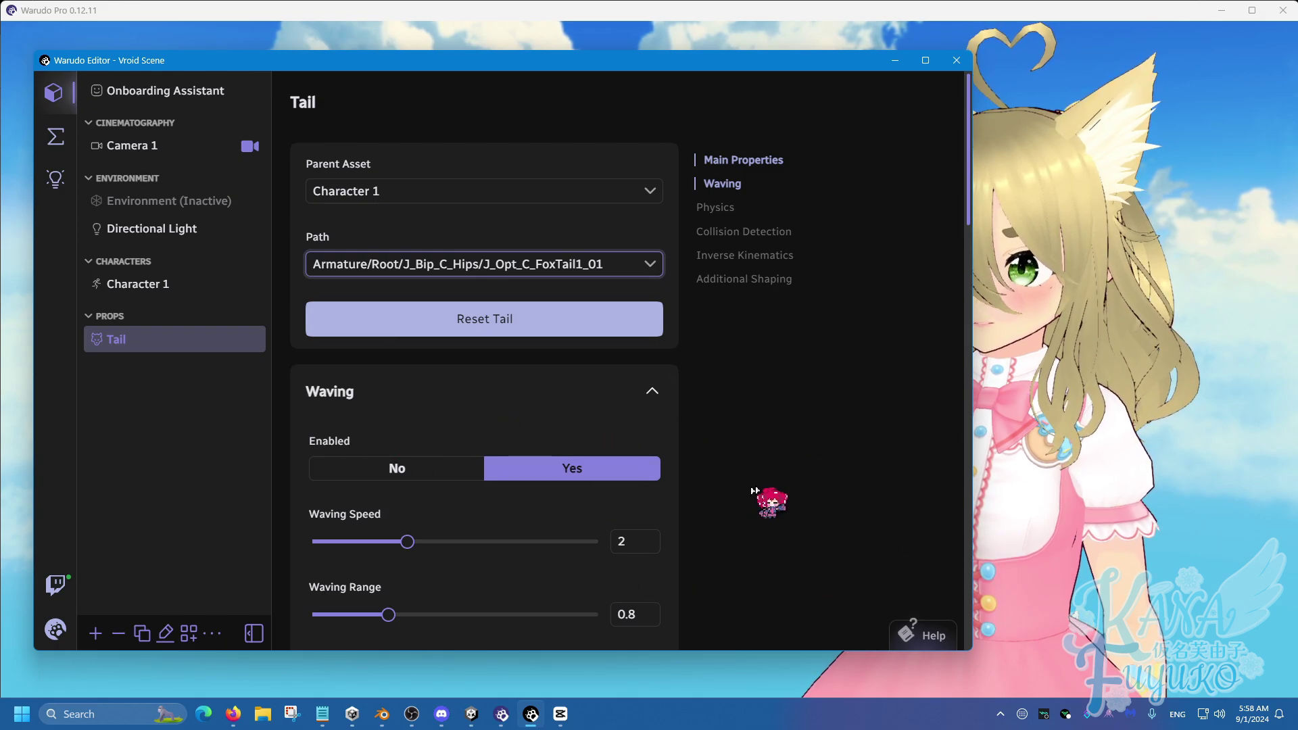
# Orbit behind the character to see the tail, and set Waving Axis X to 0
pyautogui.moveTo(1039, 540); pyautogui.dragTo(949, 451)
pyautogui.scroll(-3, 960, 459)
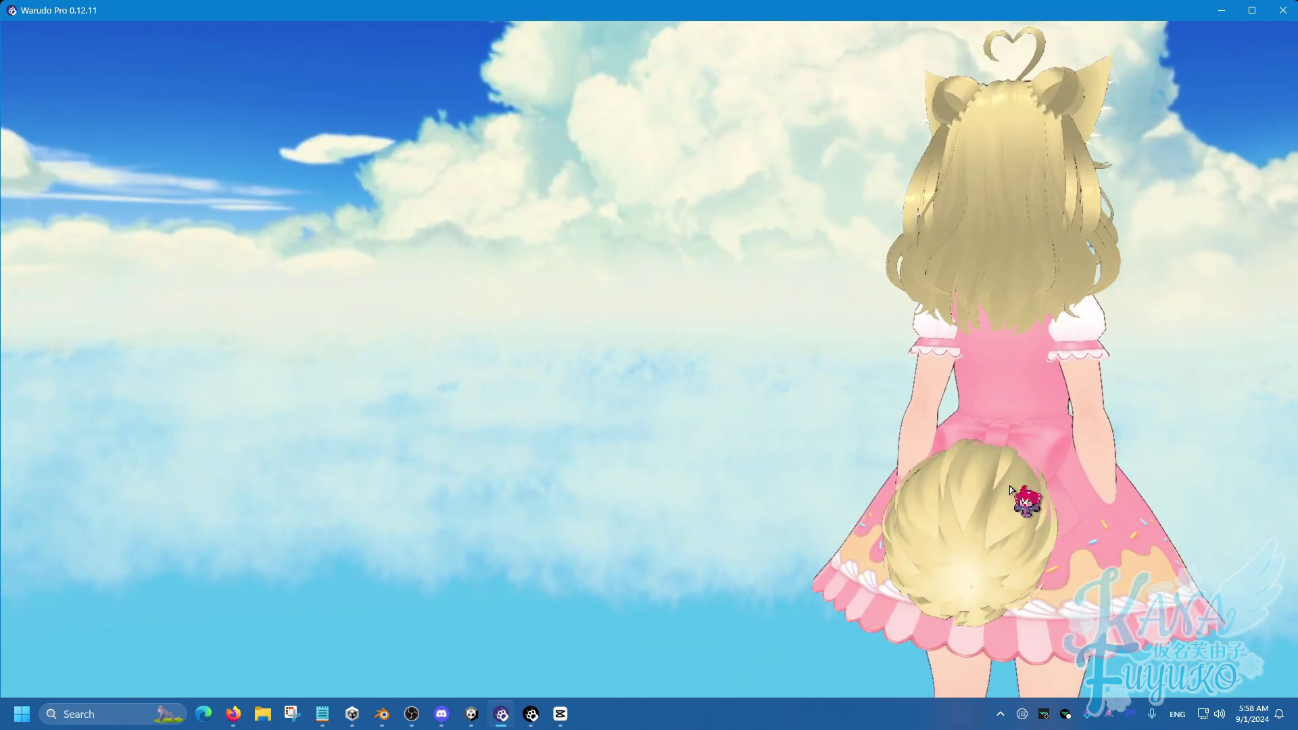
pyautogui.click(531, 714)
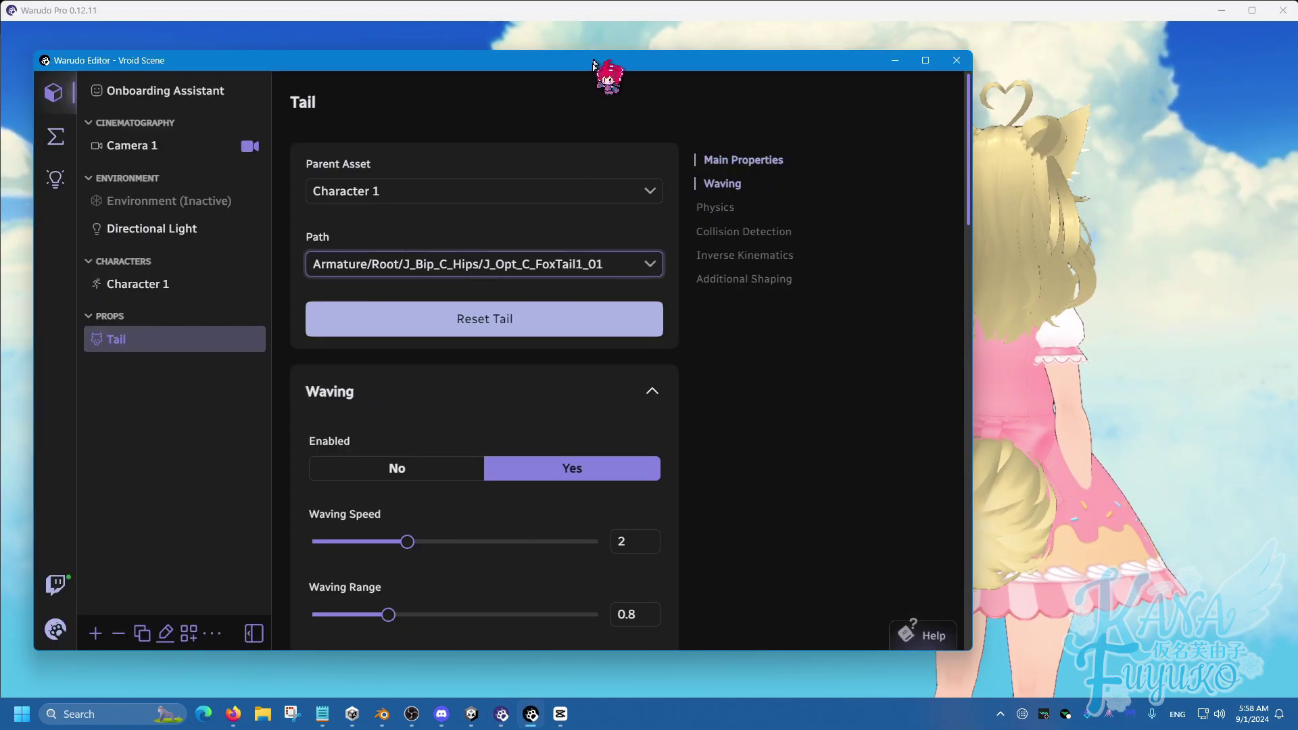
pyautogui.moveTo(615, 27); pyautogui.dragTo(493, 52)
pyautogui.scroll(-6, 348, 478)
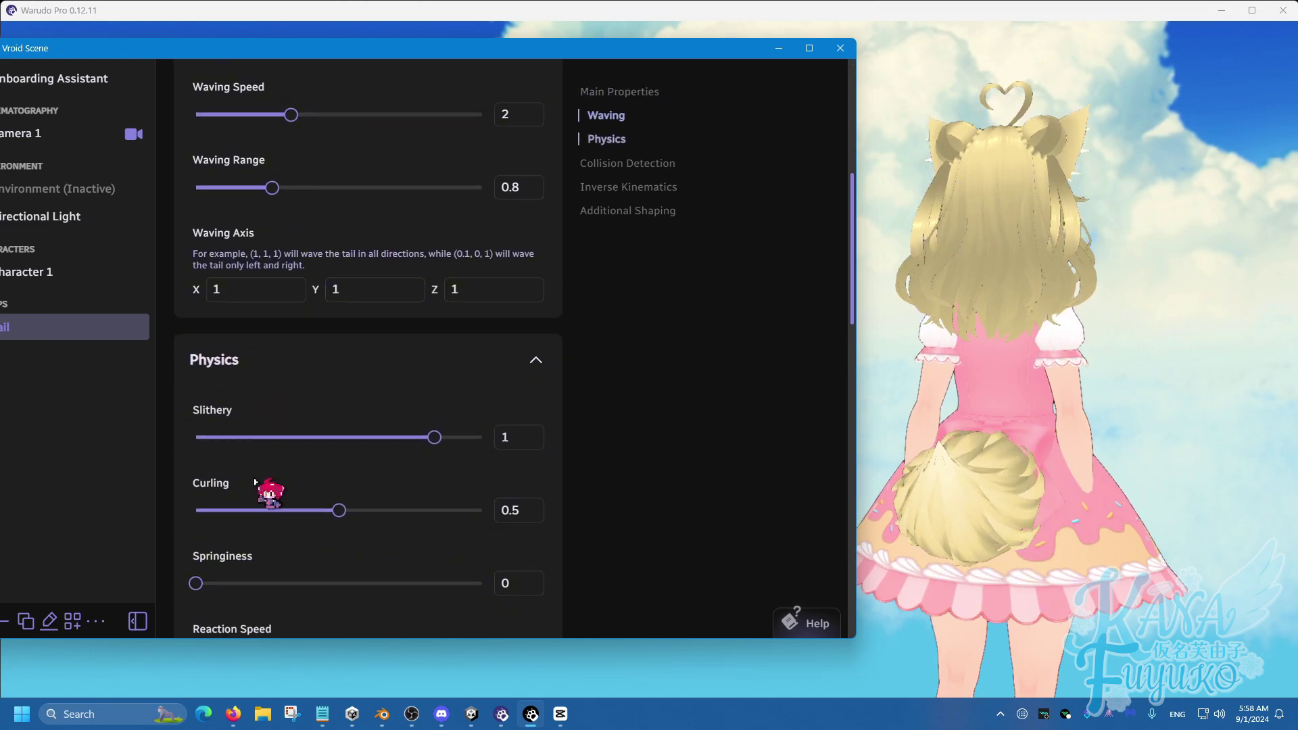
pyautogui.scroll(2, 261, 493)
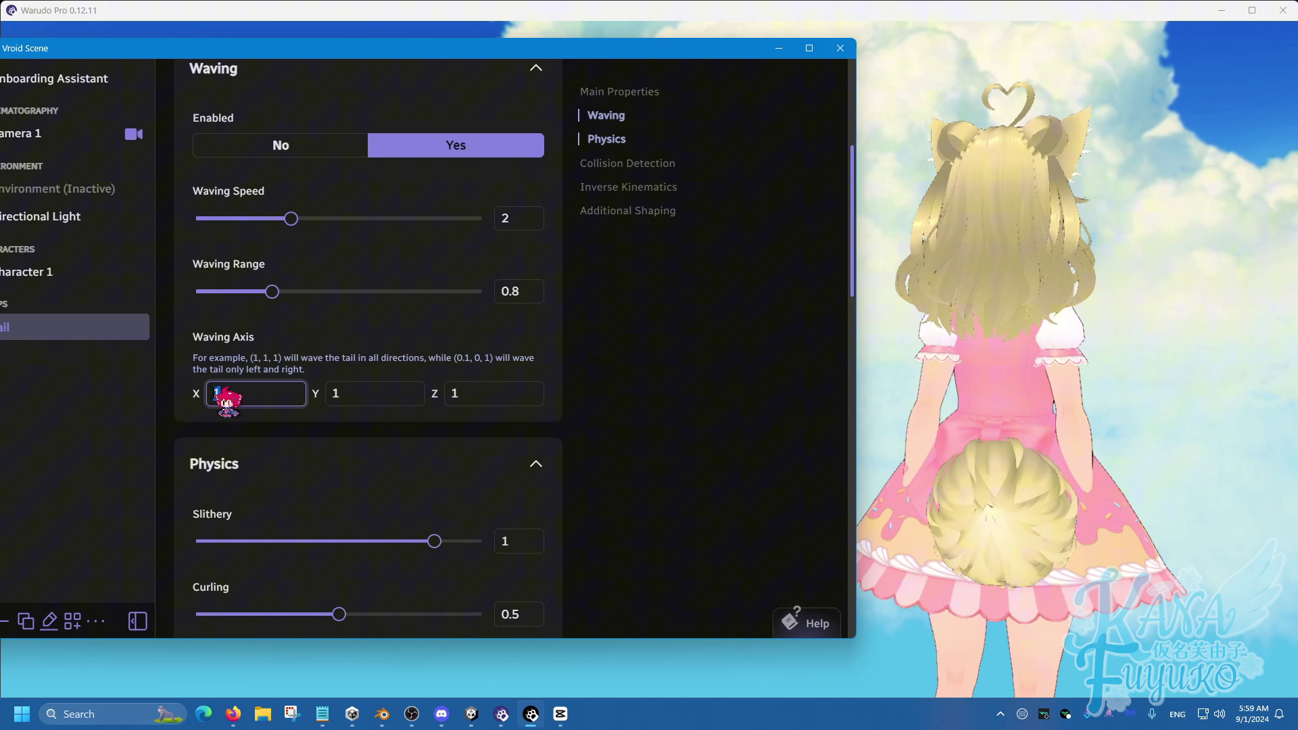
# Set Waving Axis Z to 0 and widen Waving Range to about 1.83
pyautogui.click(475, 398)
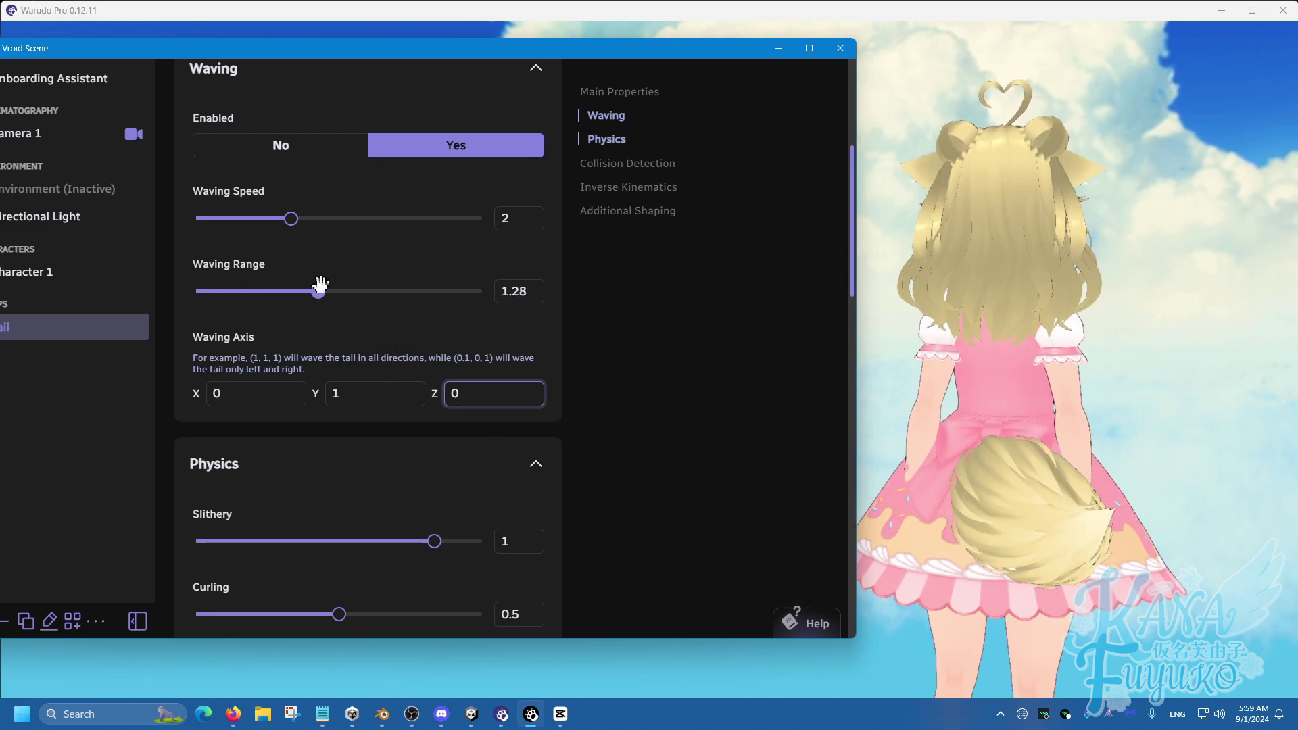
pyautogui.moveTo(321, 284); pyautogui.dragTo(370, 287)
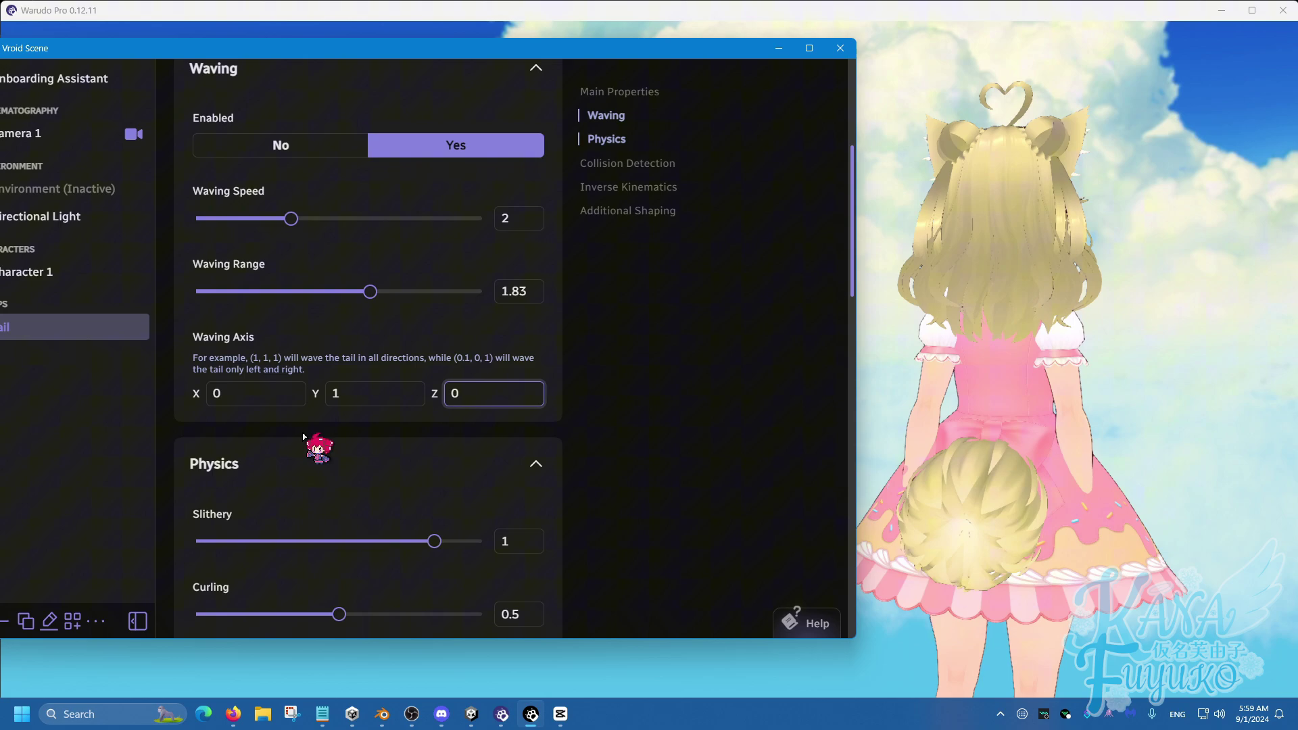
pyautogui.scroll(-3, 317, 443)
pyautogui.scroll(4, 338, 379)
pyautogui.scroll(1, 331, 364)
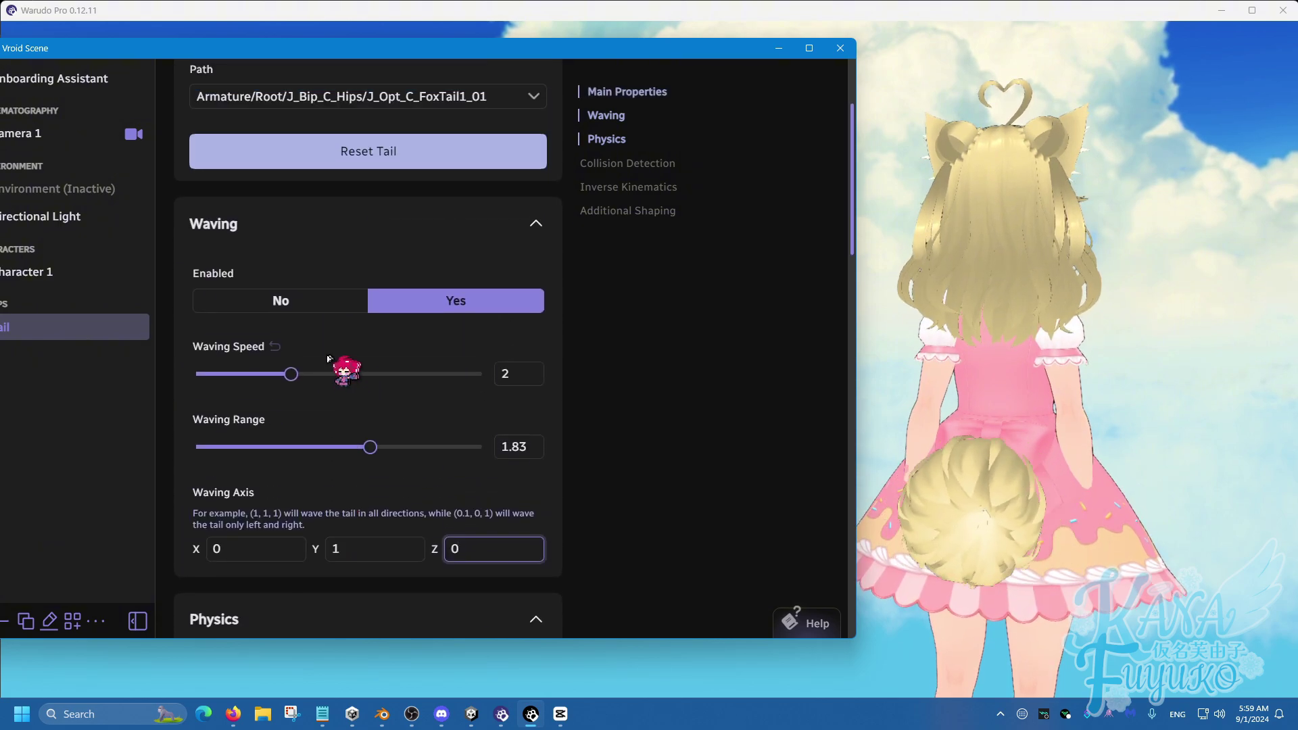
# Adjust the Tail's Waving Speed slider to about 4.74
pyautogui.moveTo(247, 373); pyautogui.dragTo(372, 373)
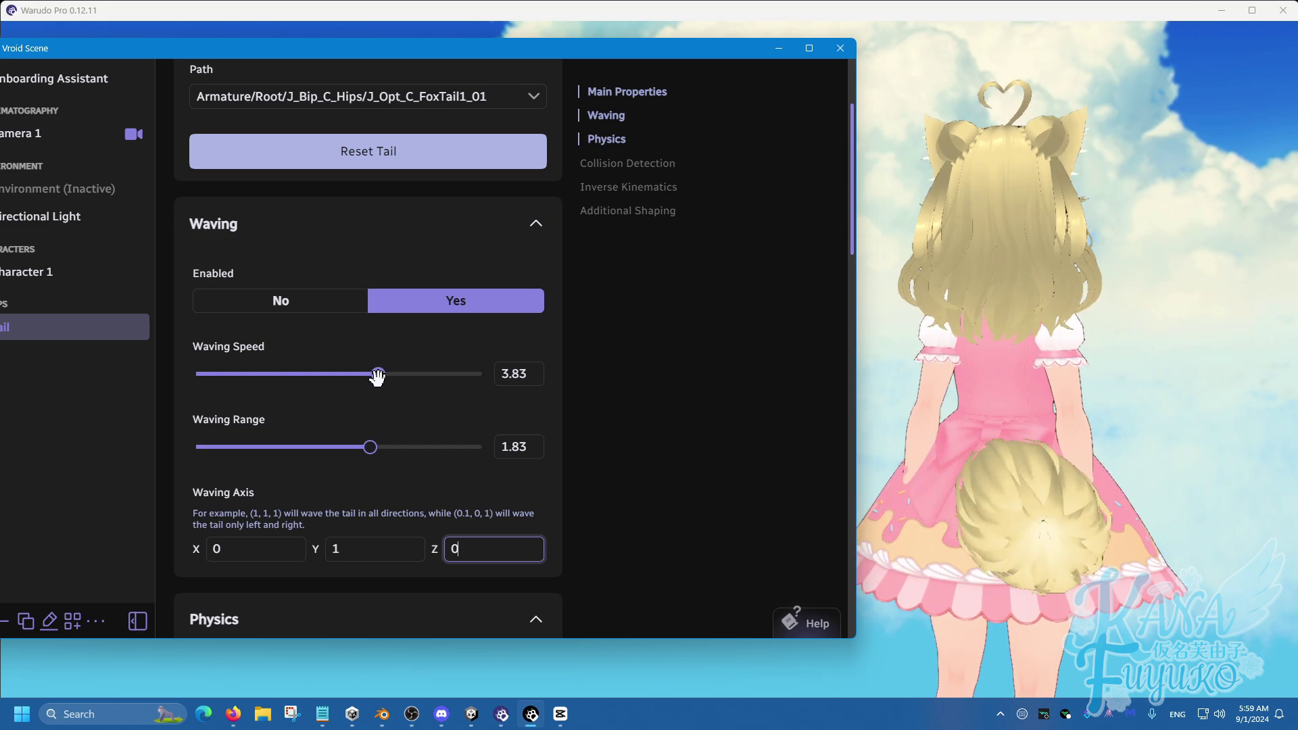
pyautogui.scroll(1, 378, 382)
pyautogui.scroll(-3, 390, 374)
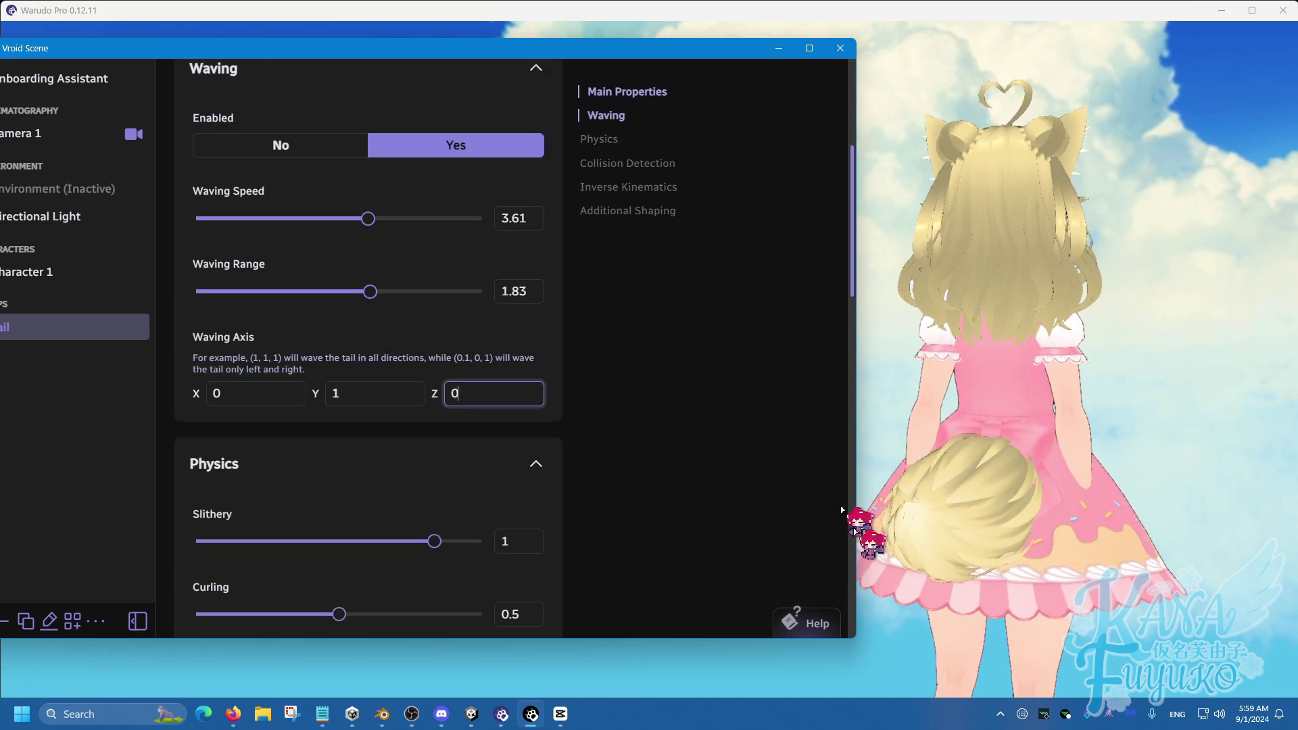
pyautogui.moveTo(365, 219); pyautogui.dragTo(444, 245)
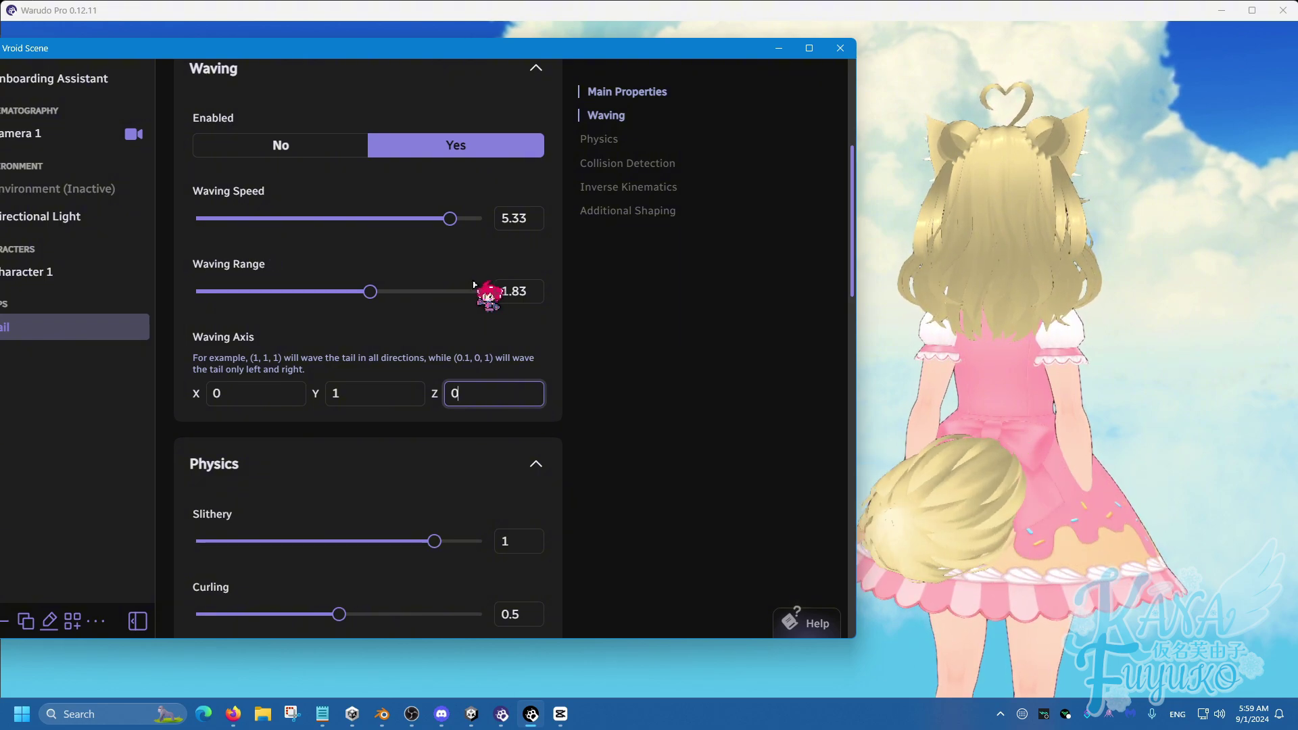
pyautogui.scroll(4, 473, 284)
pyautogui.scroll(-2, 311, 409)
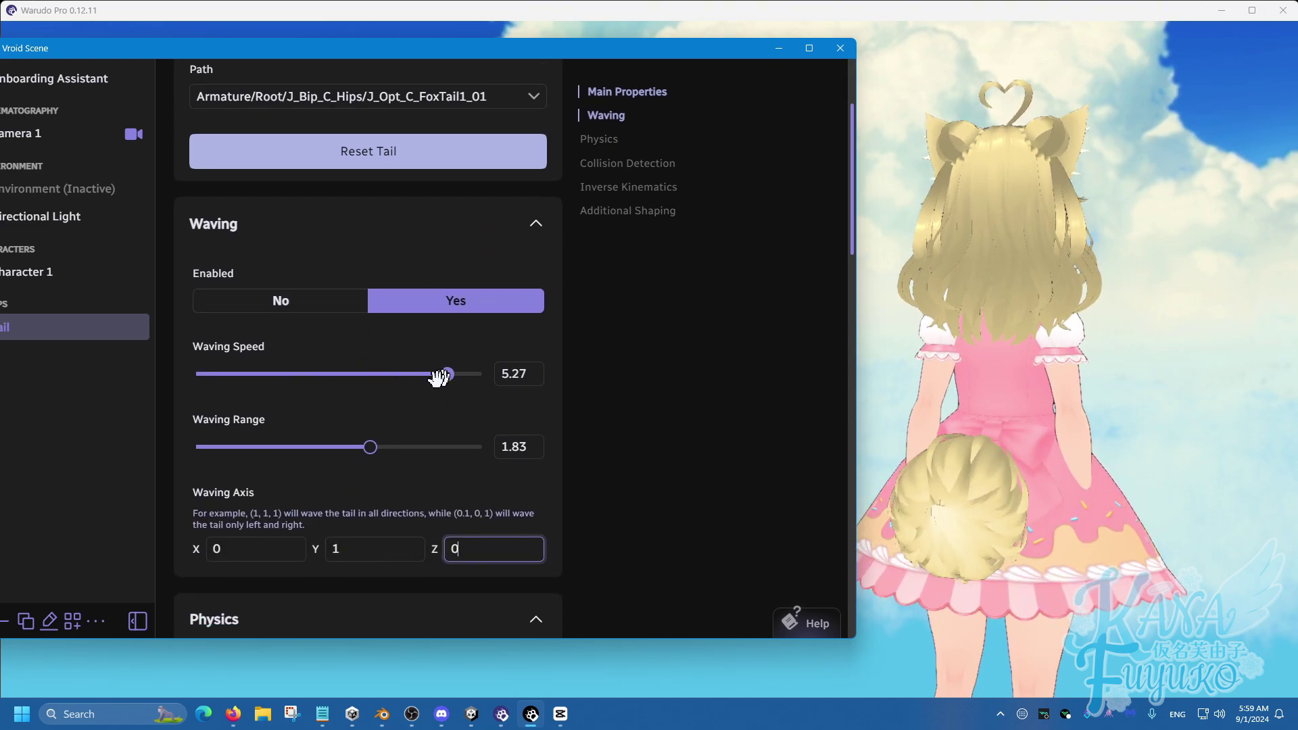
pyautogui.moveTo(440, 378); pyautogui.dragTo(424, 393)
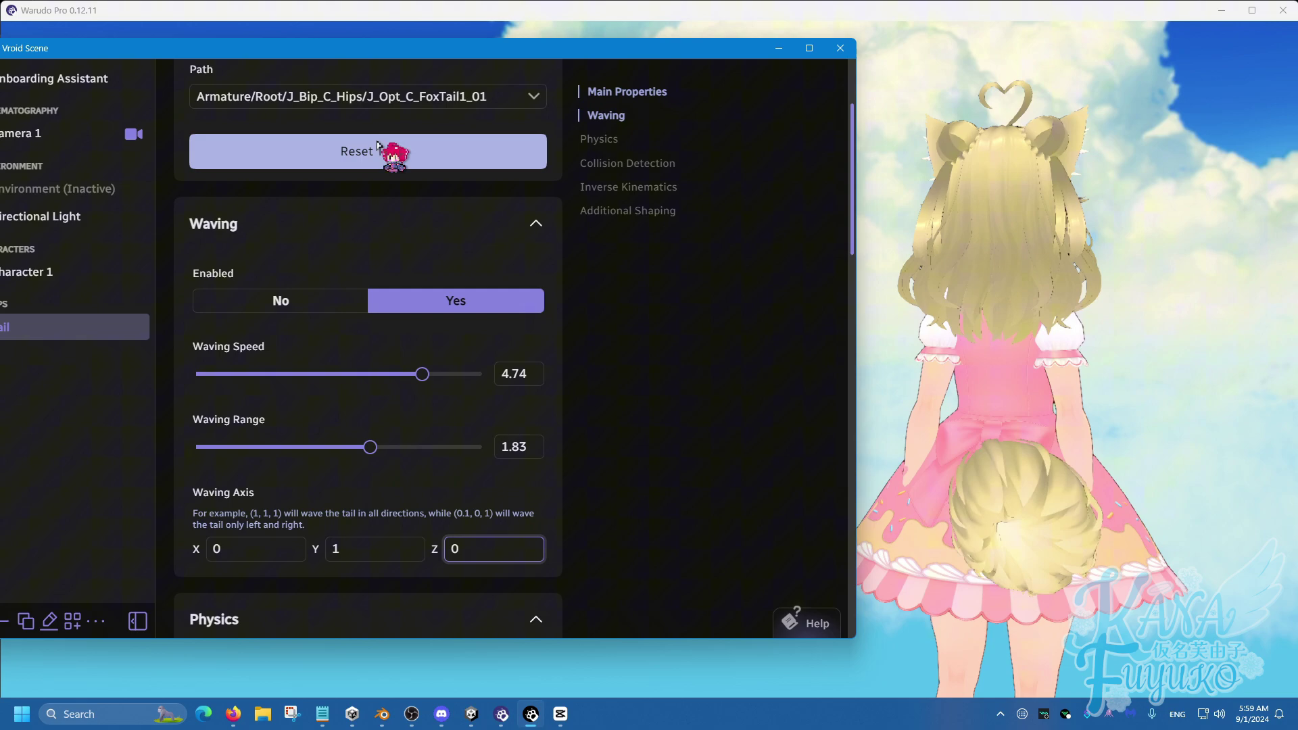
# Toggle the Tail's Waving Enabled off and then back on
pyautogui.moveTo(480, 58); pyautogui.dragTo(501, 74)
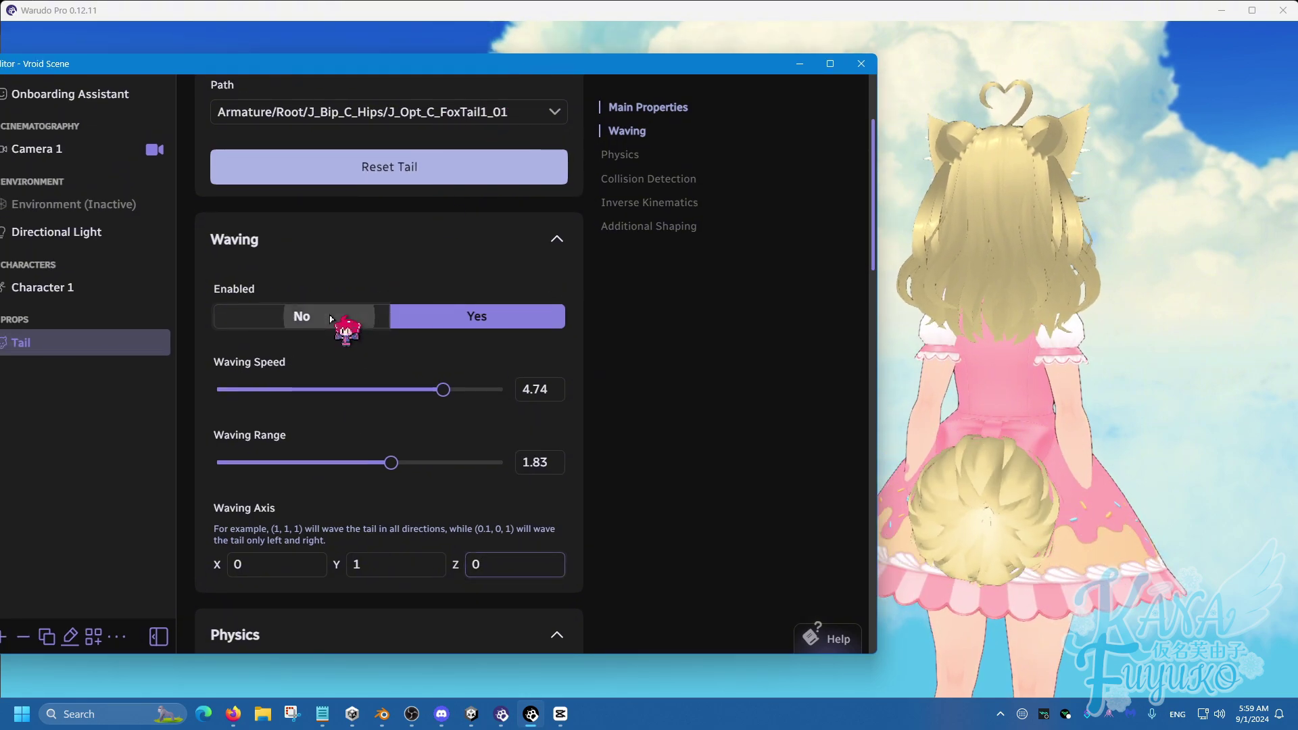
pyautogui.click(290, 309)
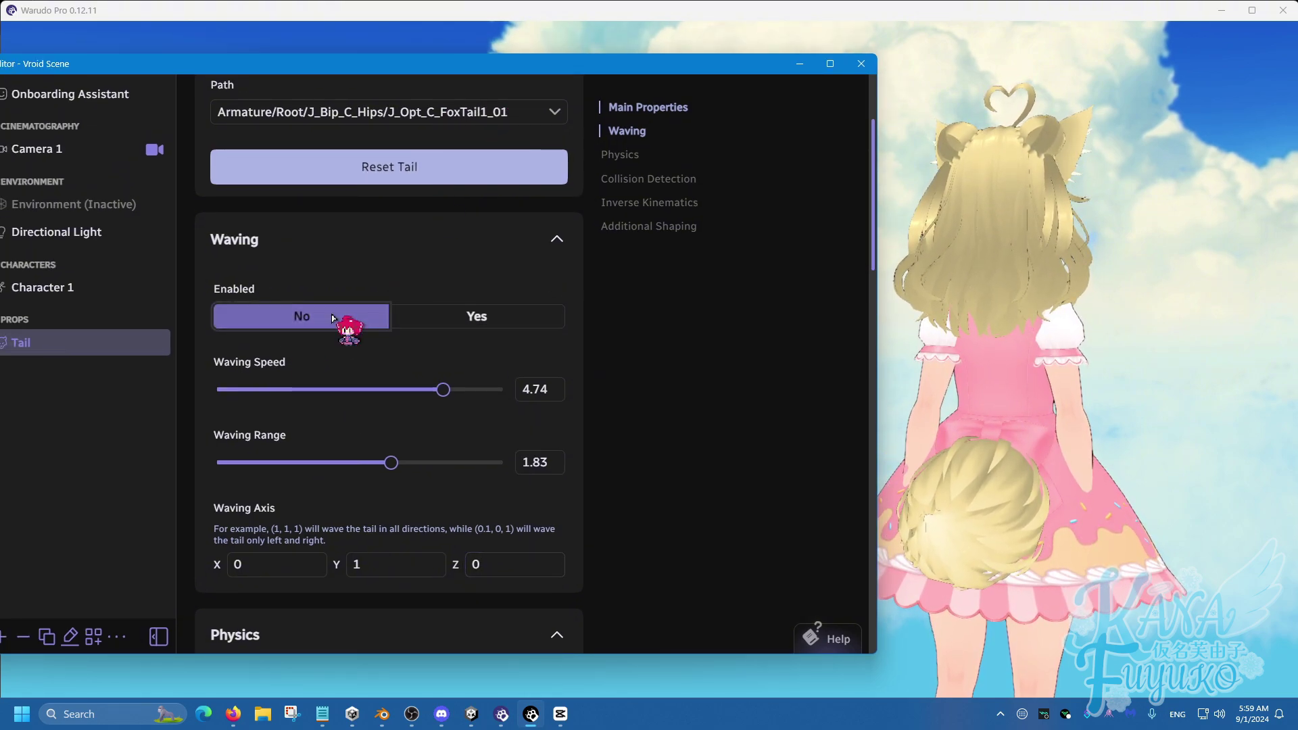
pyautogui.scroll(-2, 318, 317)
pyautogui.scroll(3, 369, 280)
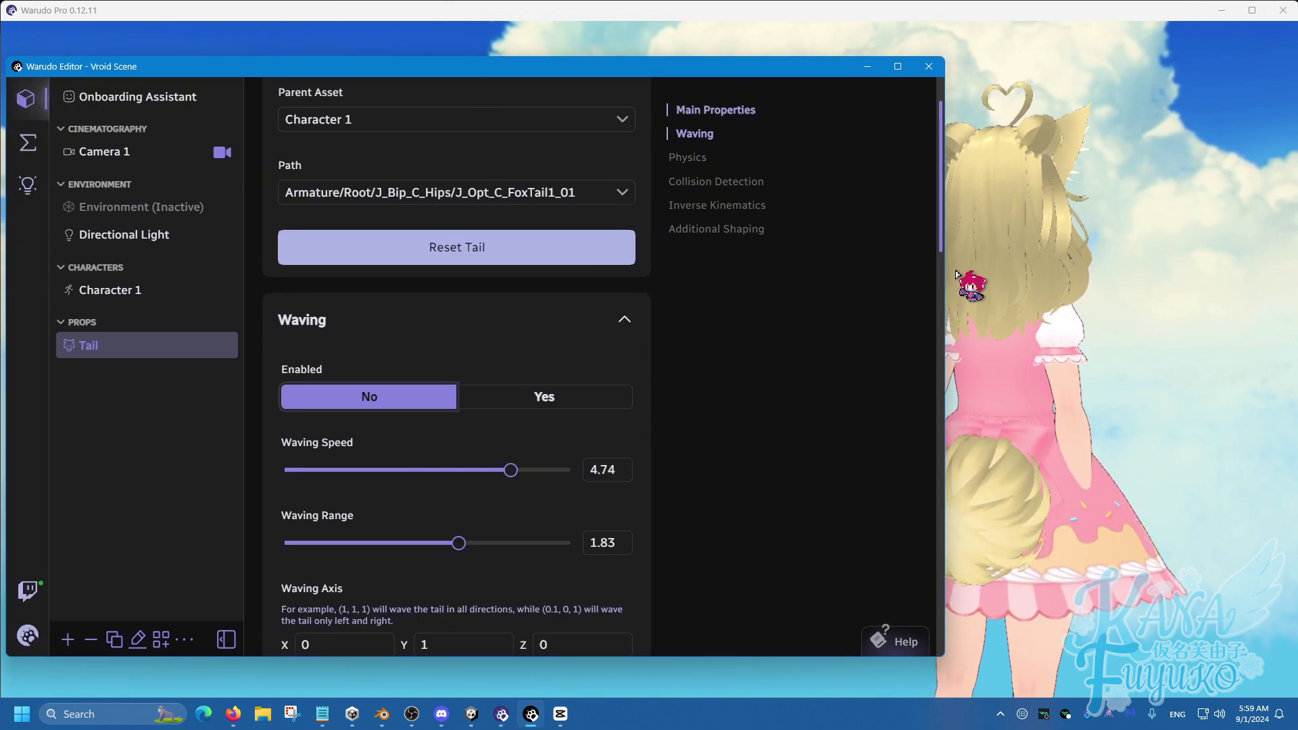
pyautogui.moveTo(951, 288); pyautogui.dragTo(833, 285)
pyautogui.click(540, 400)
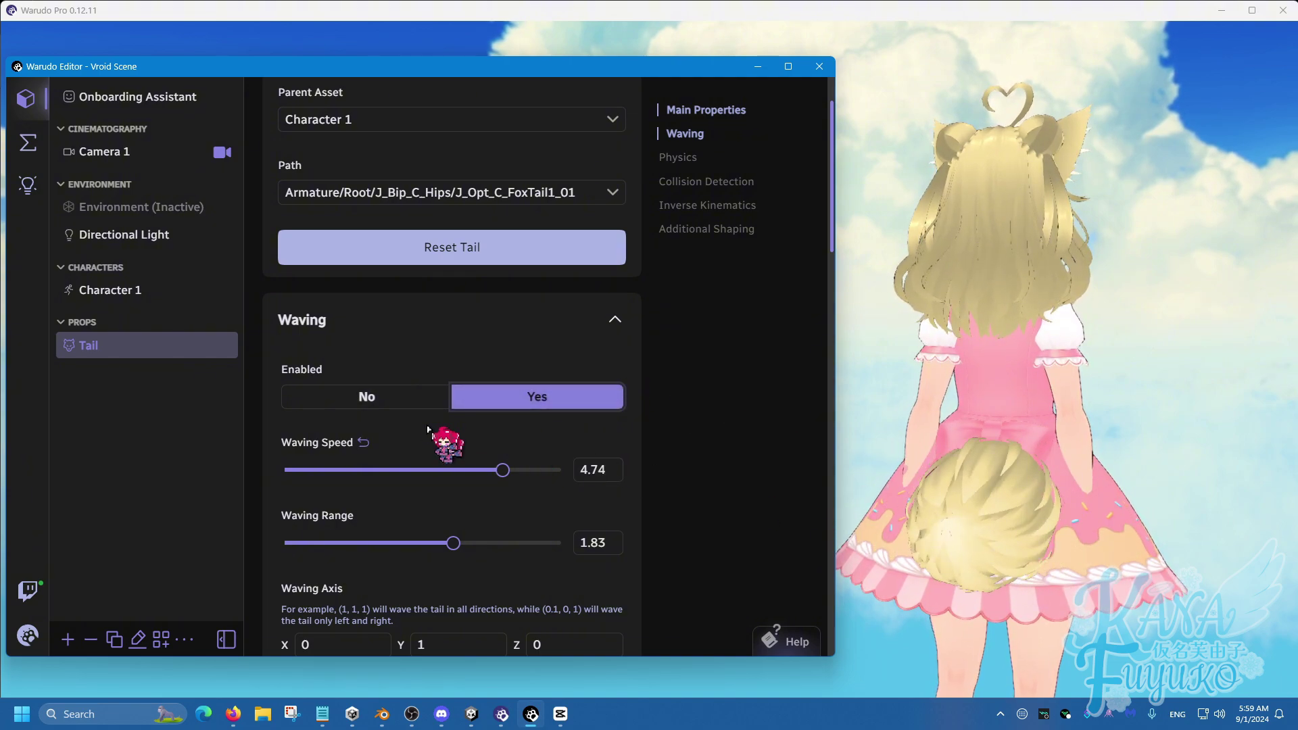
# Review the Physics settings and set Waving Enabled to No
pyautogui.scroll(-8, 405, 446)
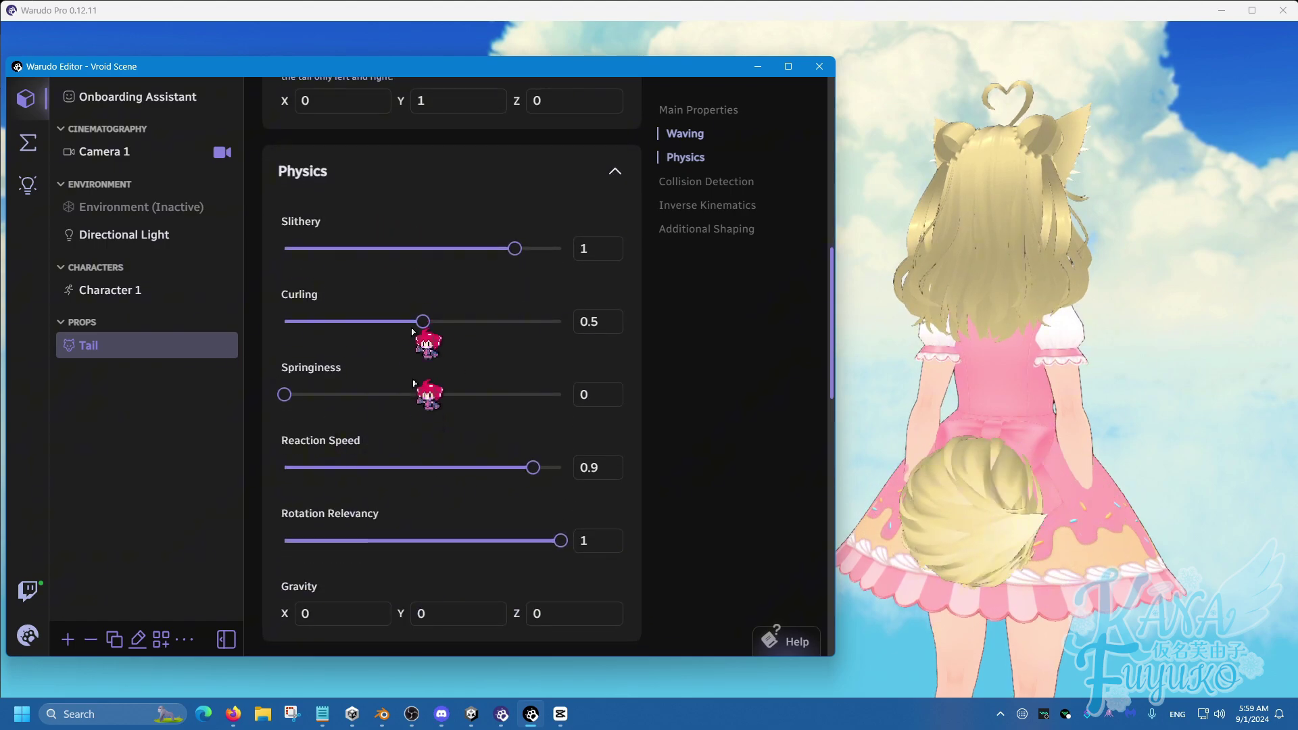
pyautogui.scroll(-8, 429, 406)
pyautogui.scroll(-5, 412, 493)
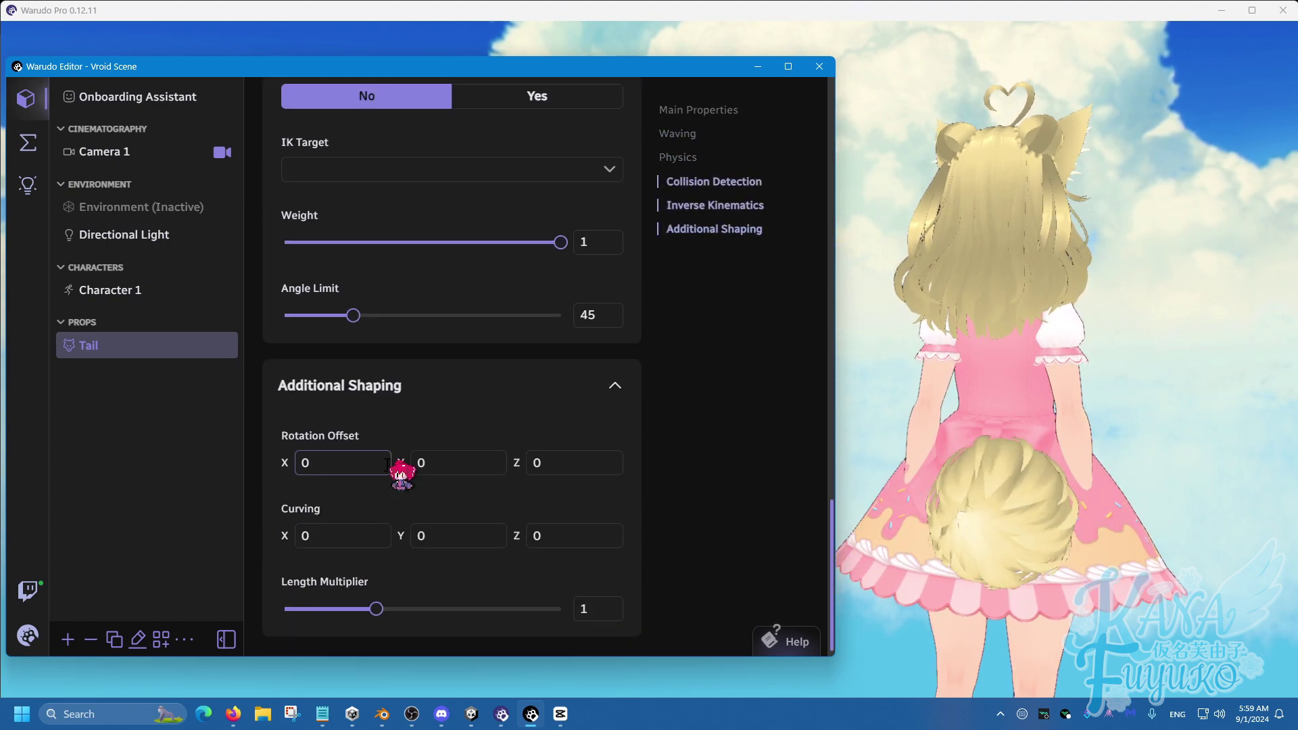
pyautogui.scroll(14, 432, 419)
pyautogui.scroll(7, 372, 327)
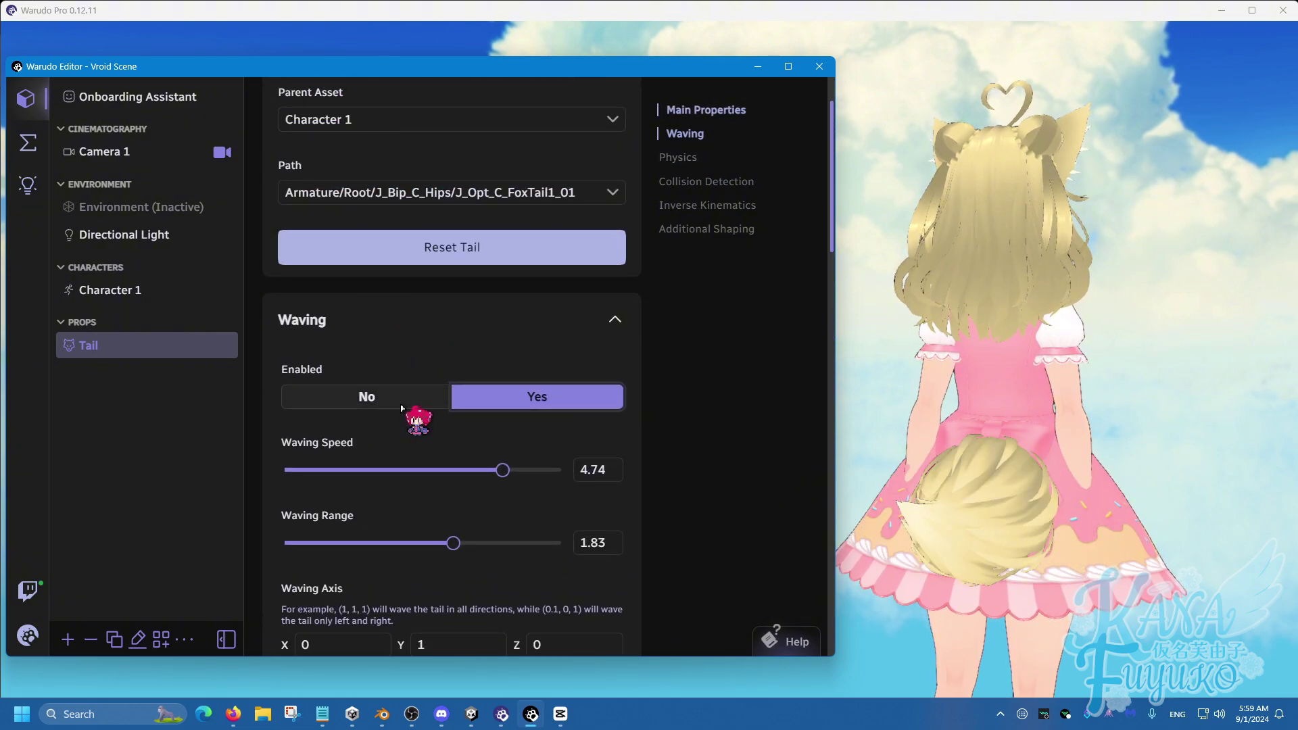
pyautogui.click(388, 397)
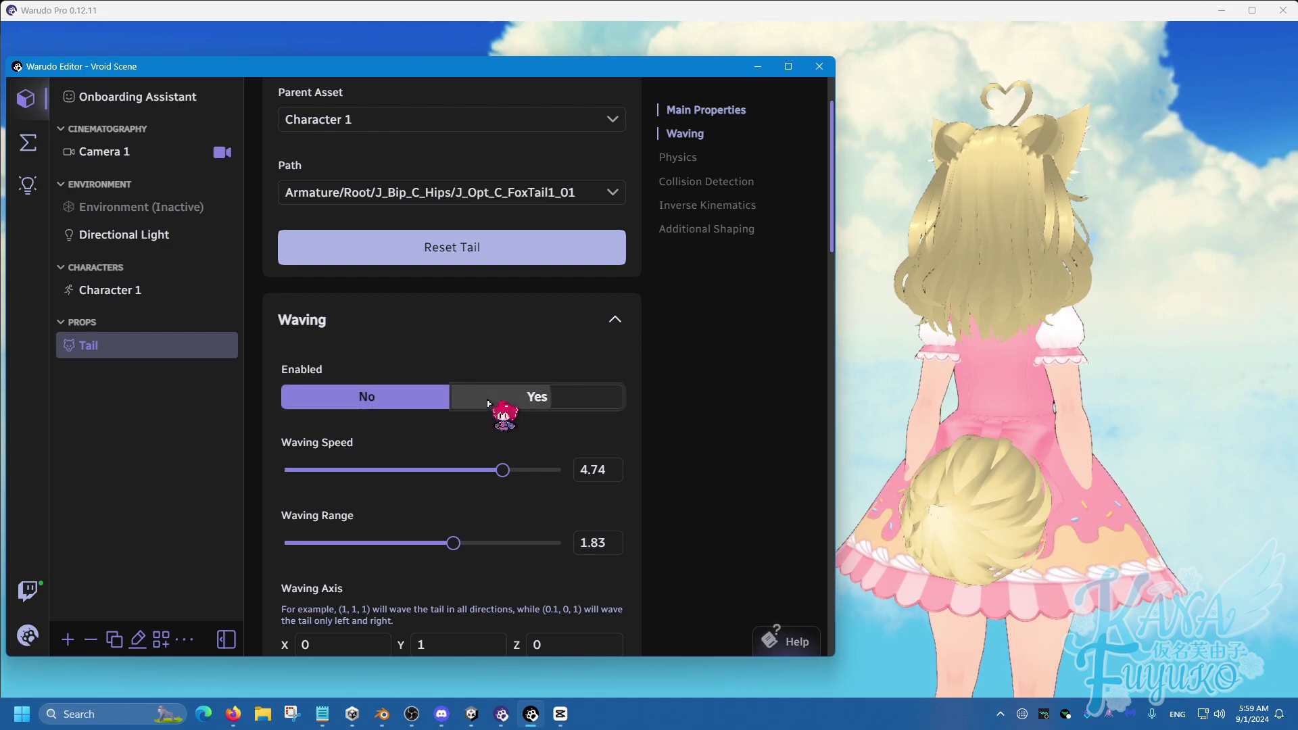
# Create a new blueprint named Tail Wag
pyautogui.click(27, 142)
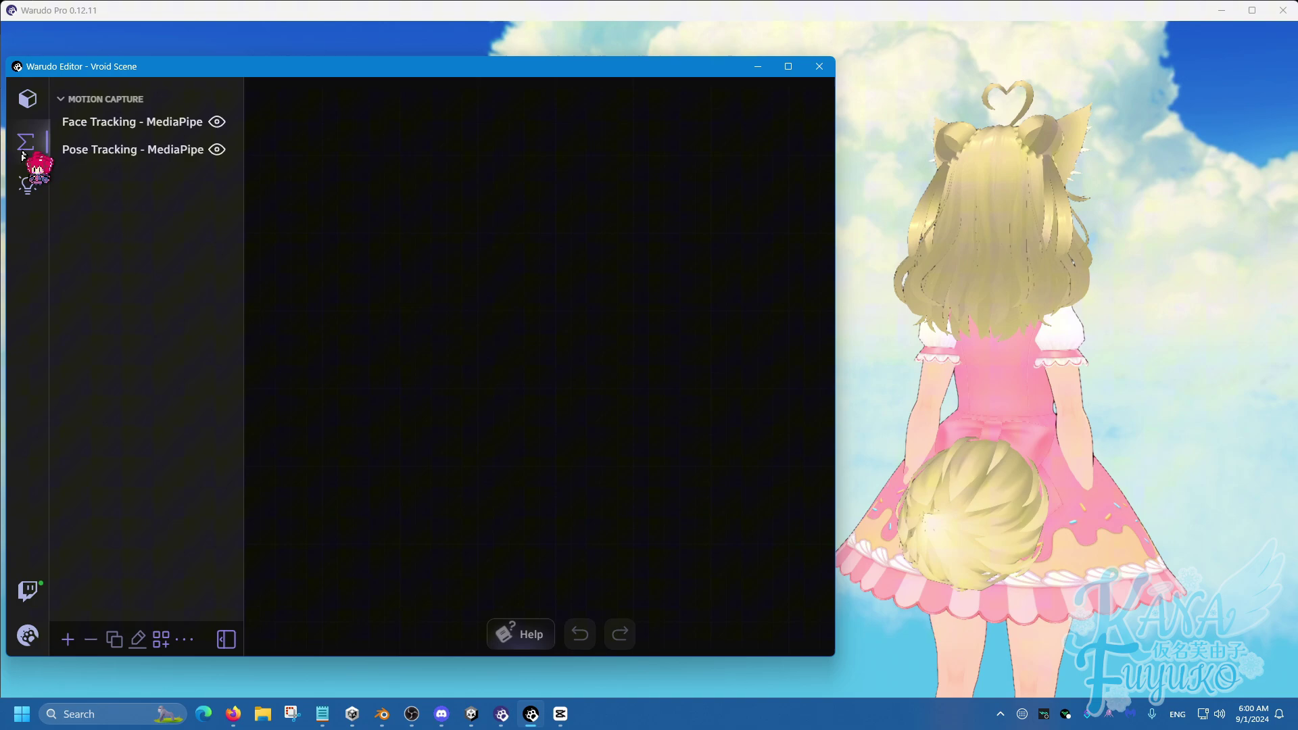
pyautogui.click(67, 640)
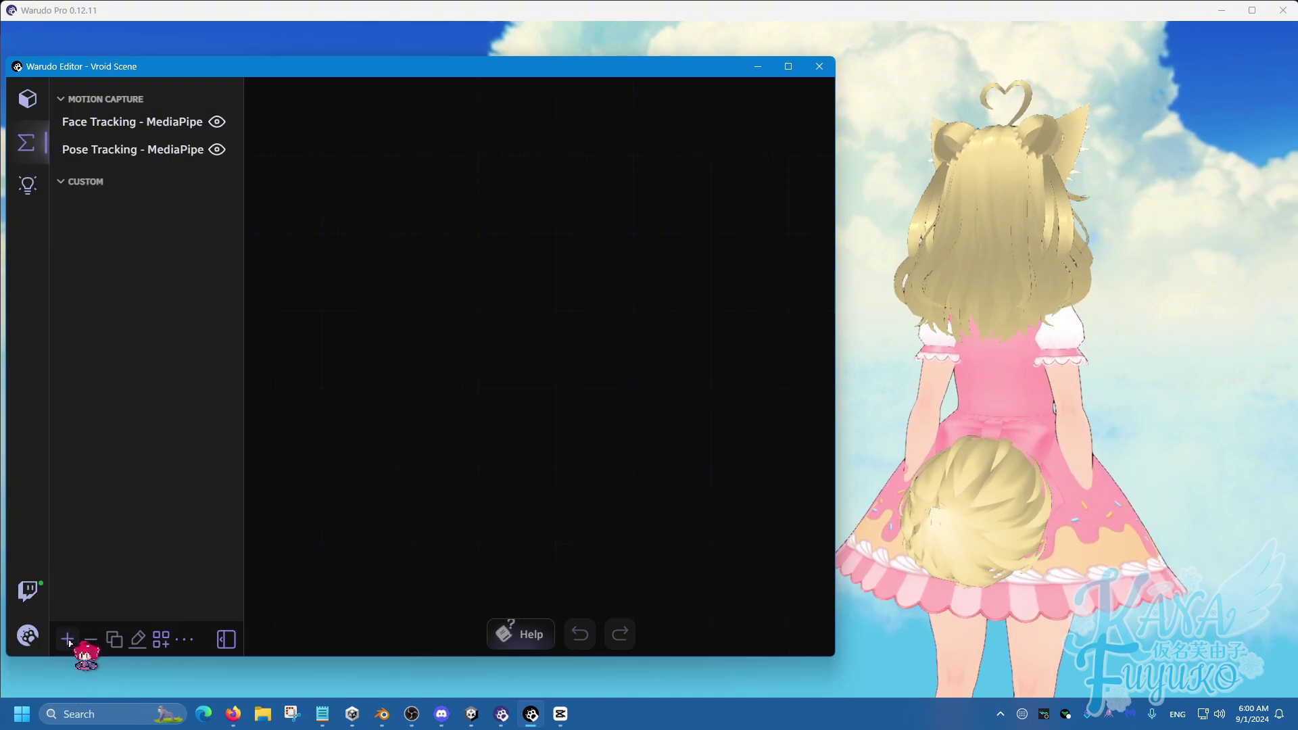
pyautogui.click(138, 638)
pyautogui.hotkey('ctrl', 'a')
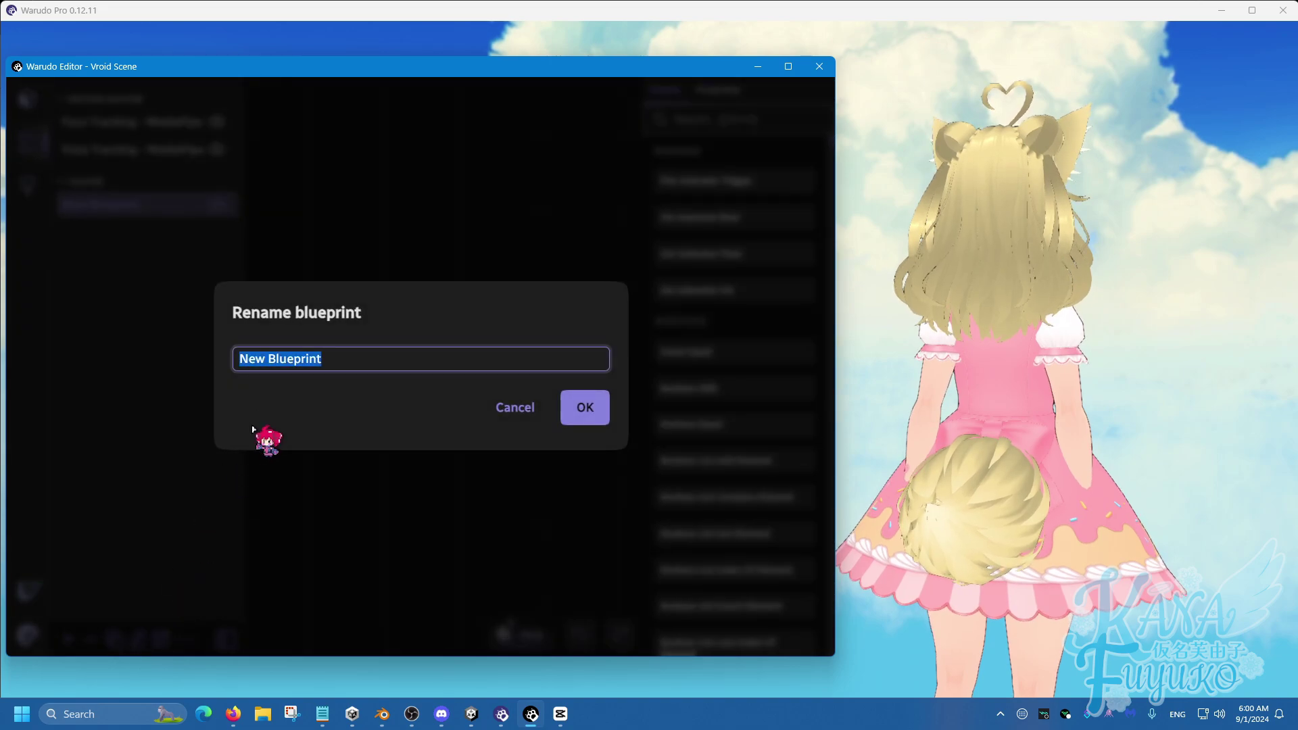
pyautogui.write('Tail Wag')
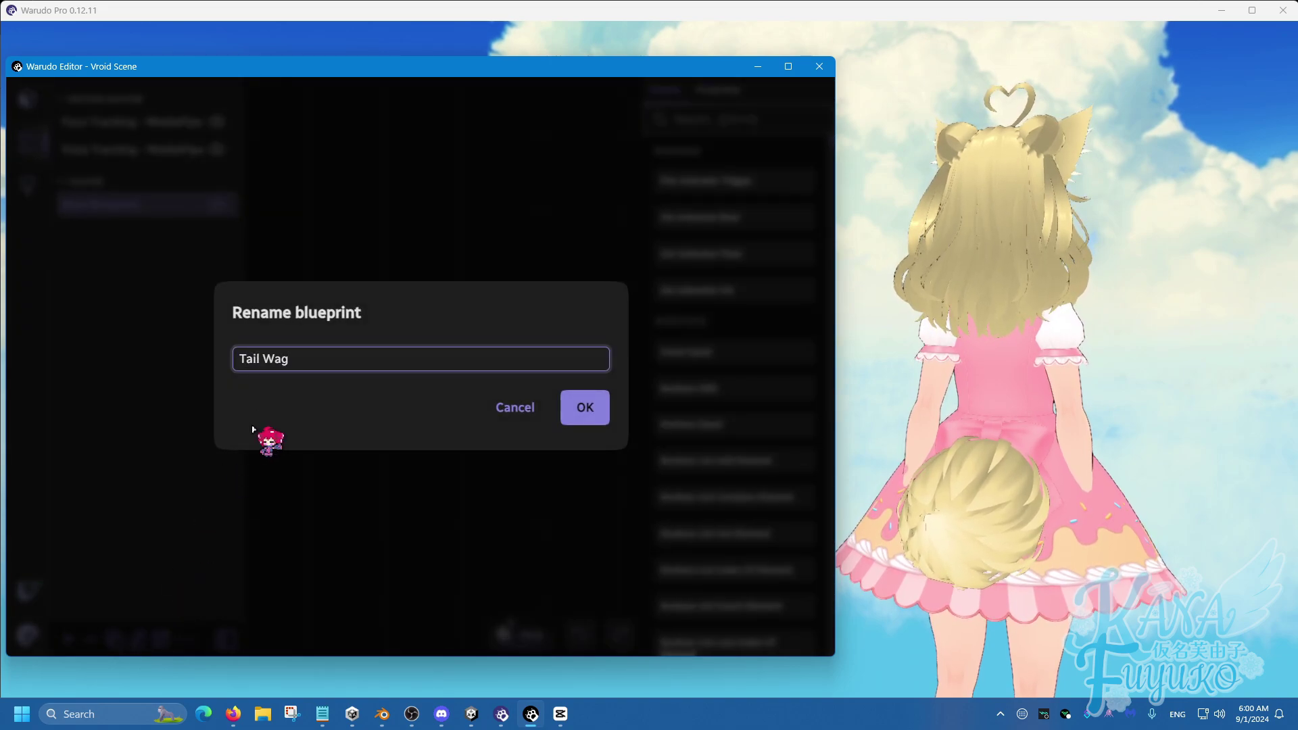
pyautogui.click(605, 412)
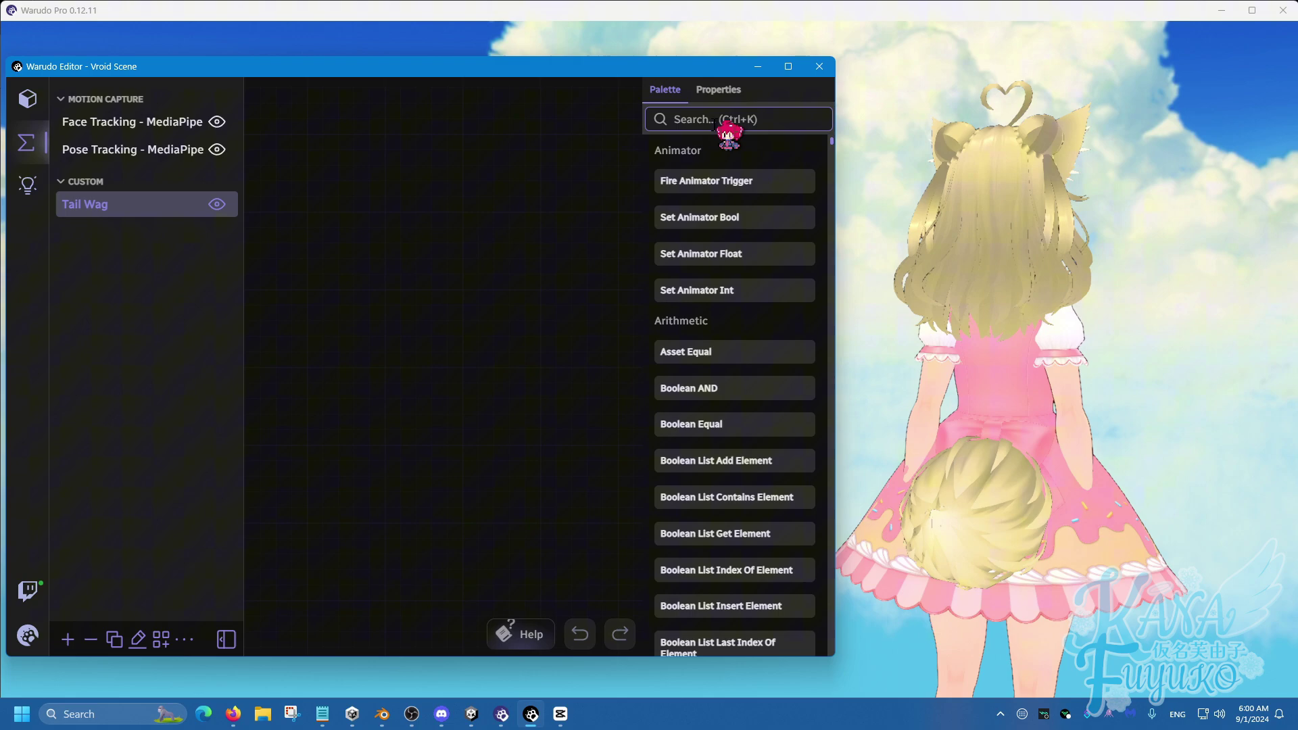
# Add On Stream Deck Trigger and On Keystroke Pressed nodes to the graph
pyautogui.write('s')
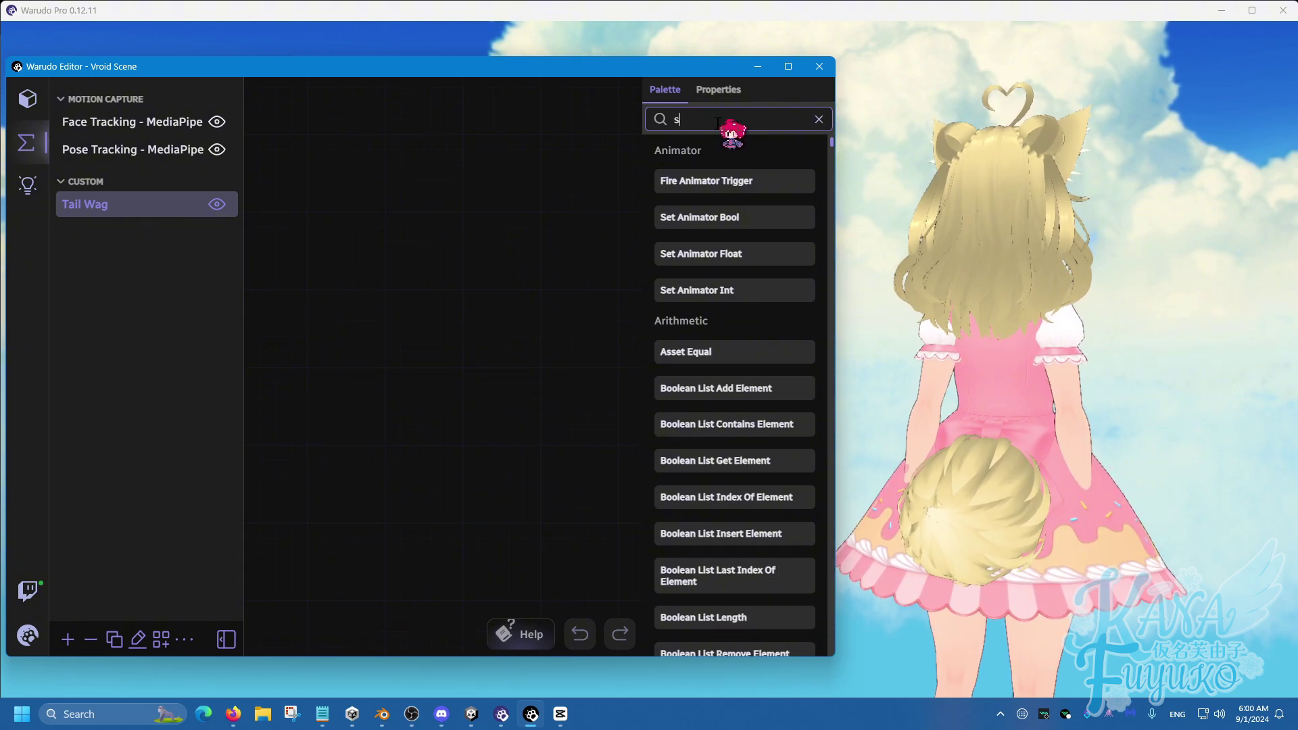
pyautogui.write('trea')
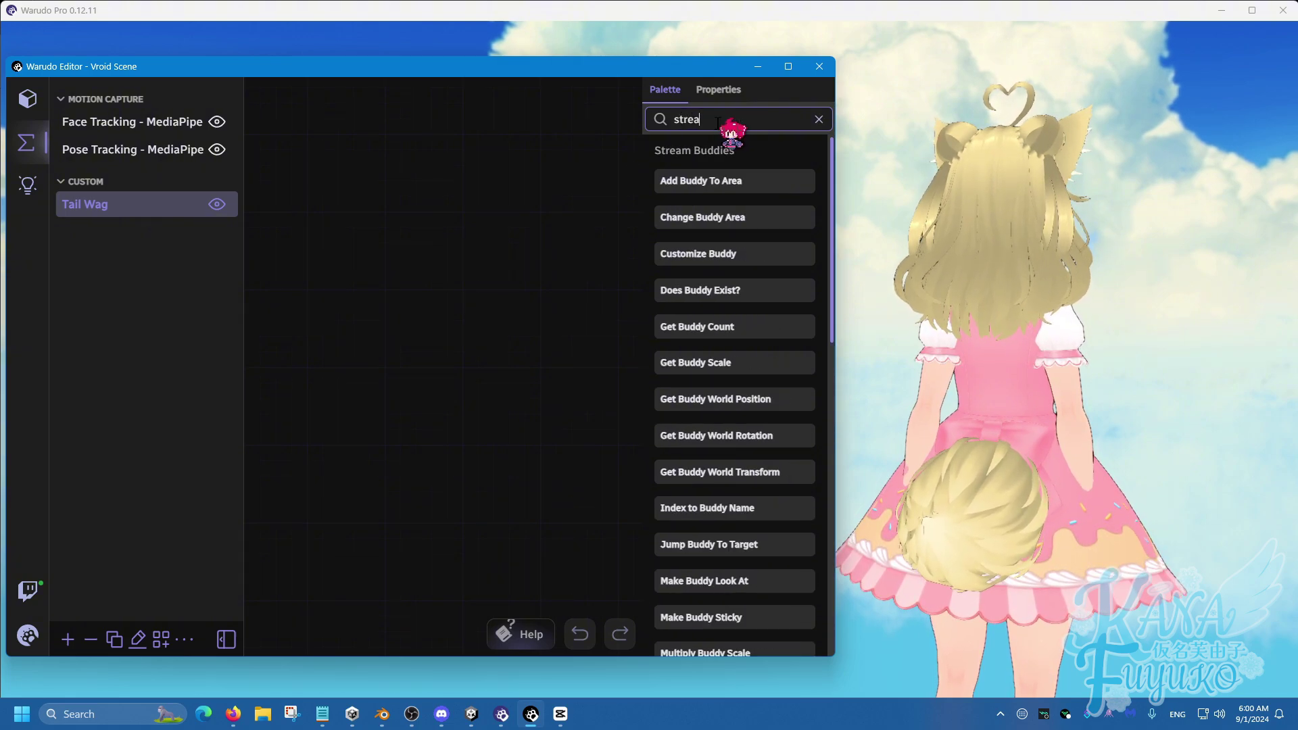
pyautogui.write('m deck')
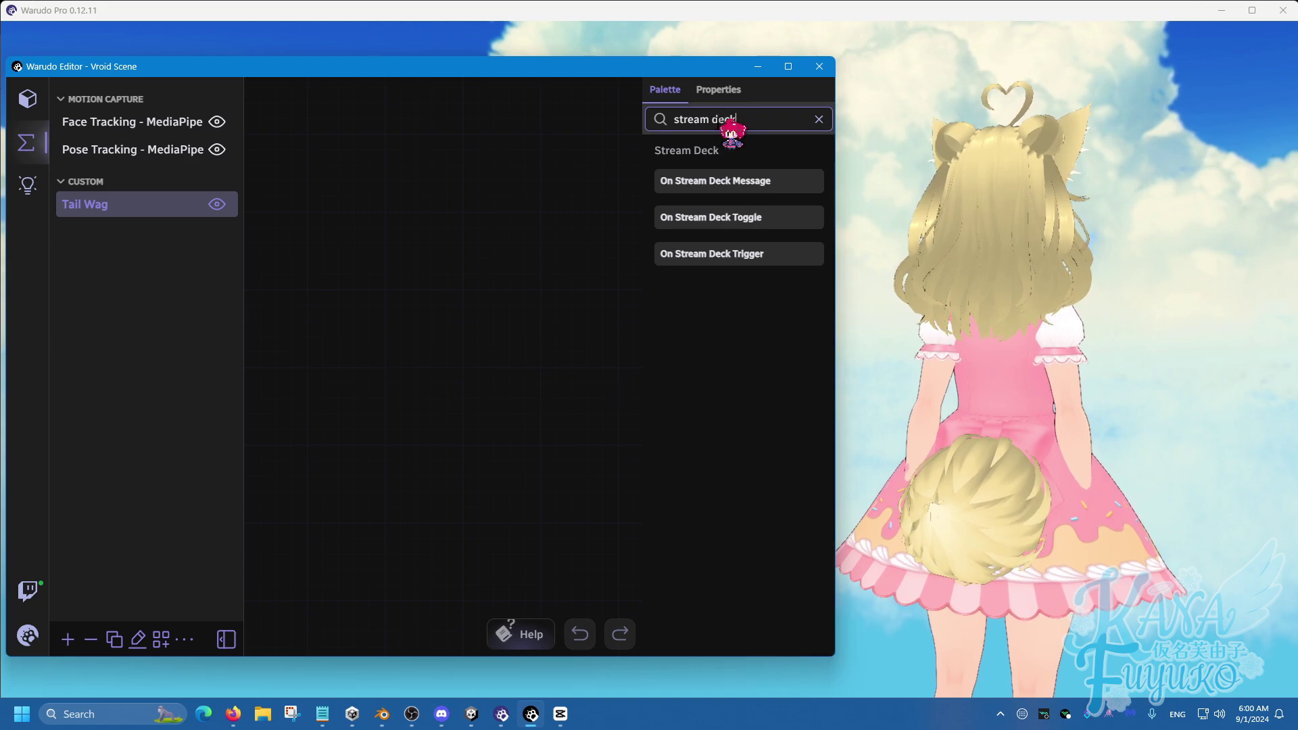
pyautogui.moveTo(706, 257); pyautogui.dragTo(318, 149)
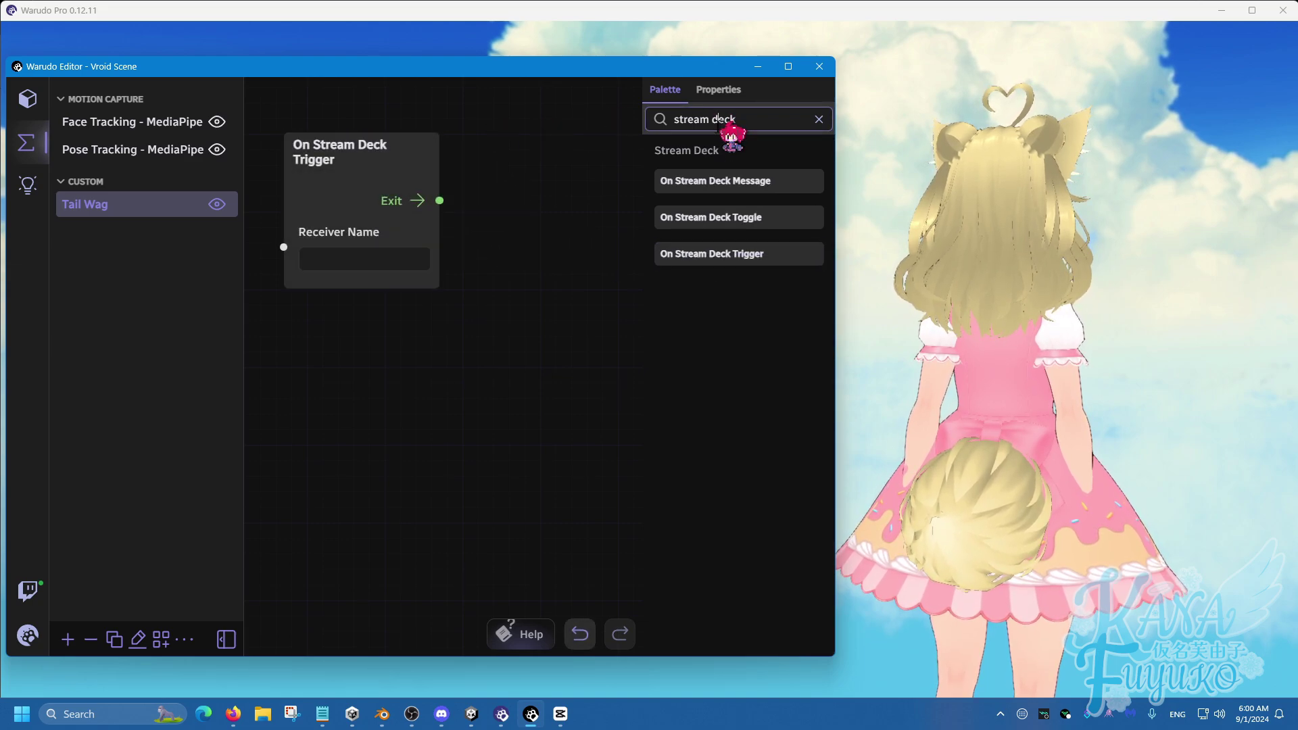
pyautogui.click(717, 120)
pyautogui.write('keystroke')
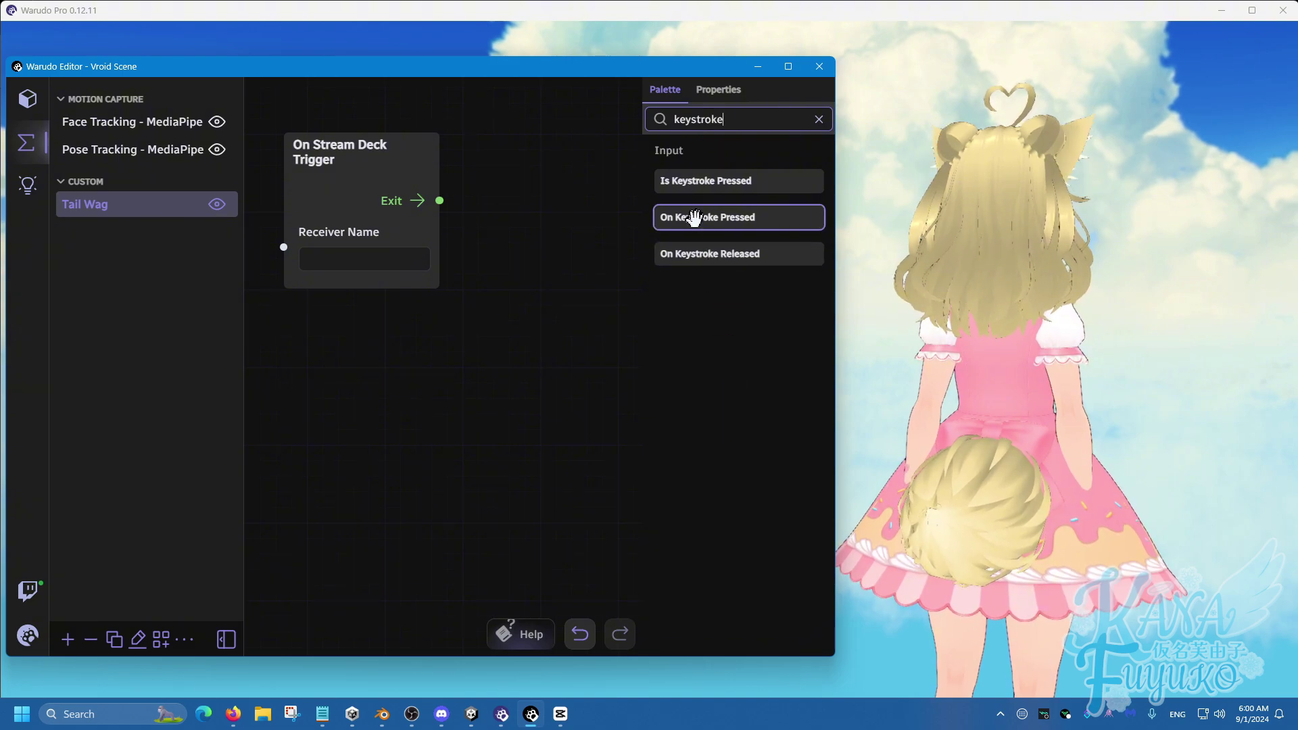
pyautogui.moveTo(692, 216); pyautogui.dragTo(291, 335)
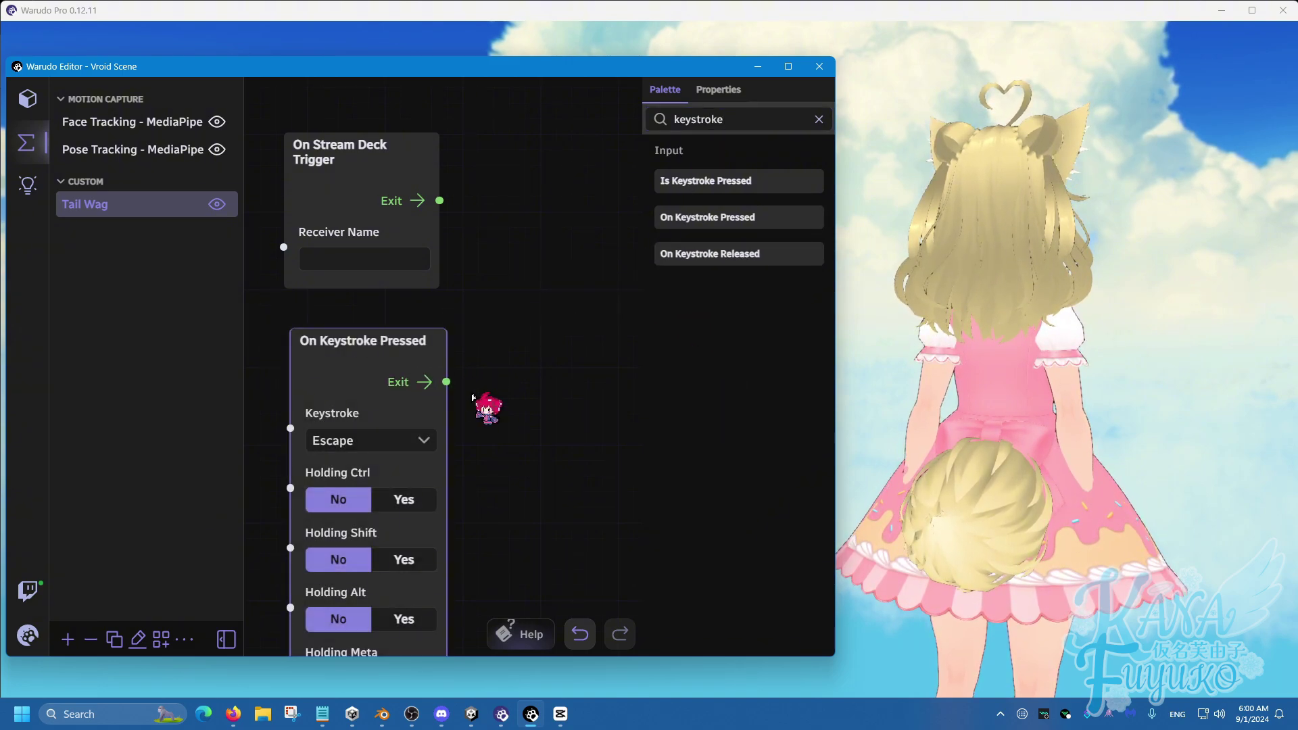
# Set the Stream Deck trigger's Receiver Name to Tail Wag
pyautogui.scroll(-2, 520, 315)
pyautogui.click(411, 271)
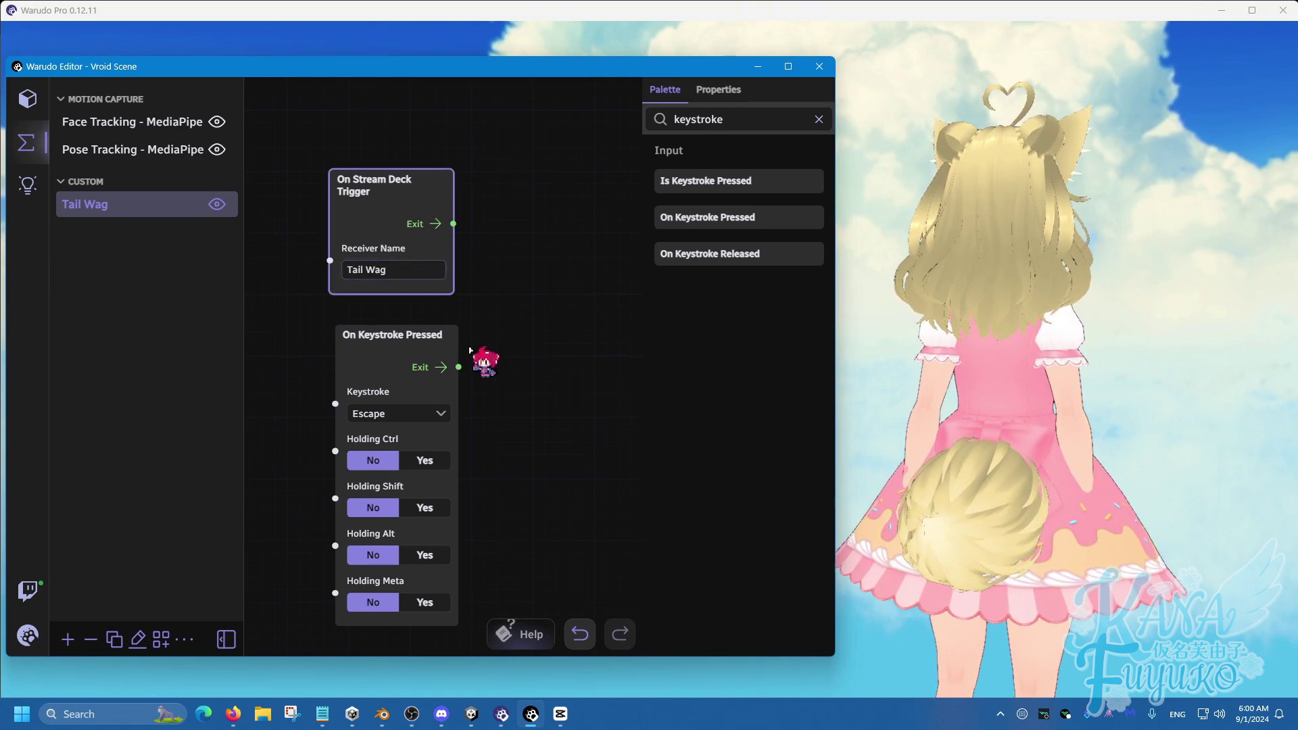
pyautogui.scroll(-1, 550, 338)
pyautogui.moveTo(550, 338); pyautogui.dragTo(466, 360)
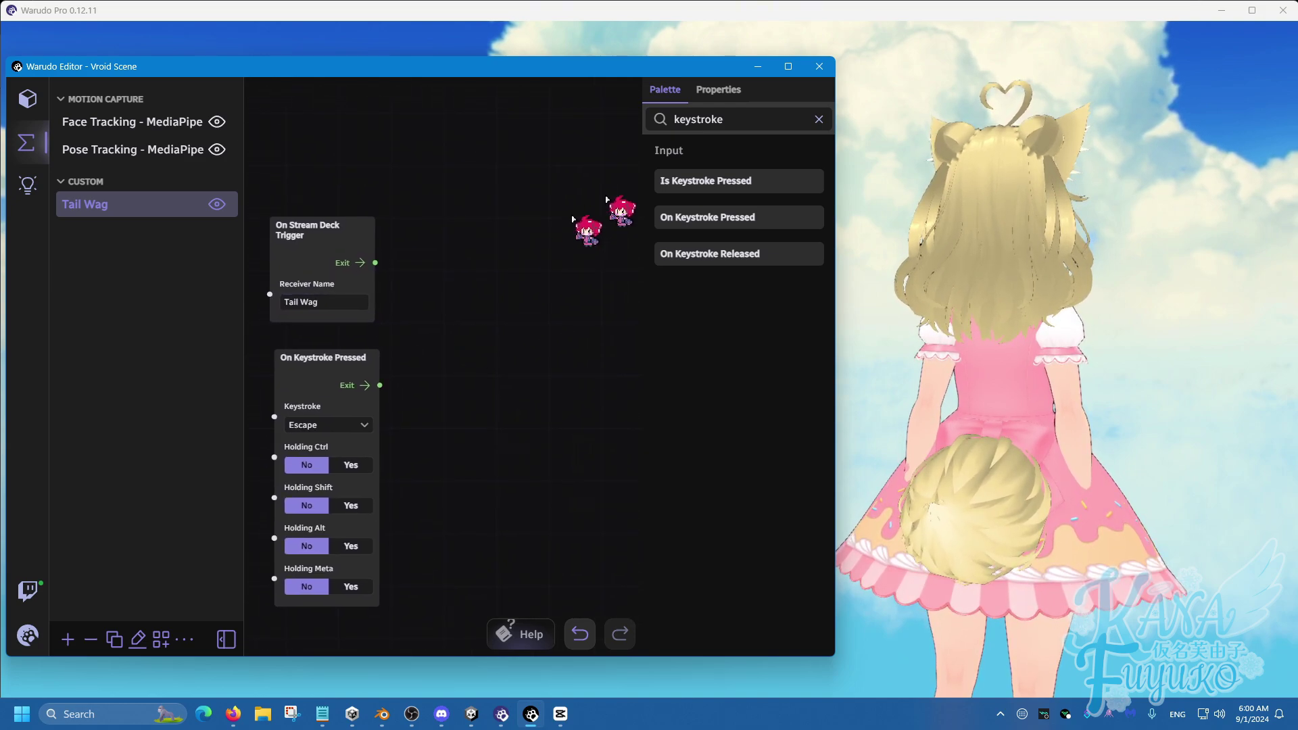
pyautogui.click(726, 125)
# Add a Set Asset Property node and wire both triggers into it
pyautogui.write('set')
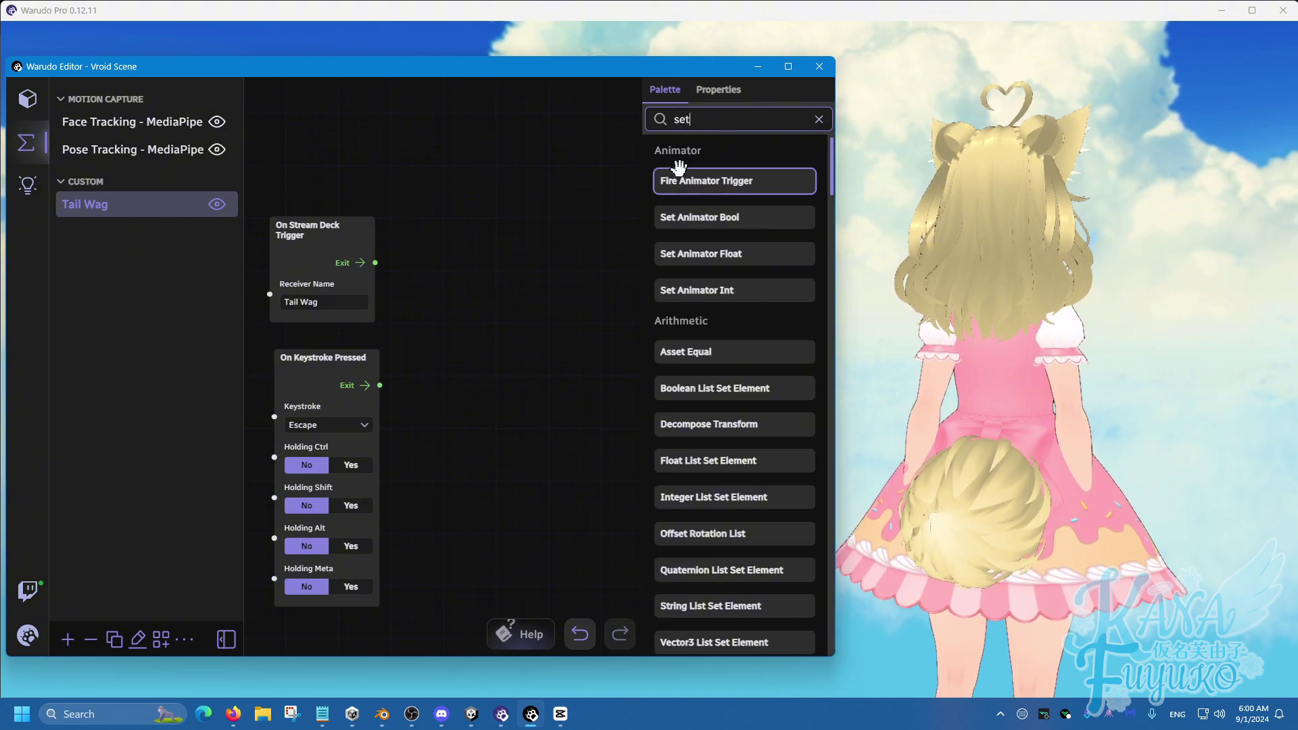
pyautogui.write(' asset proper')
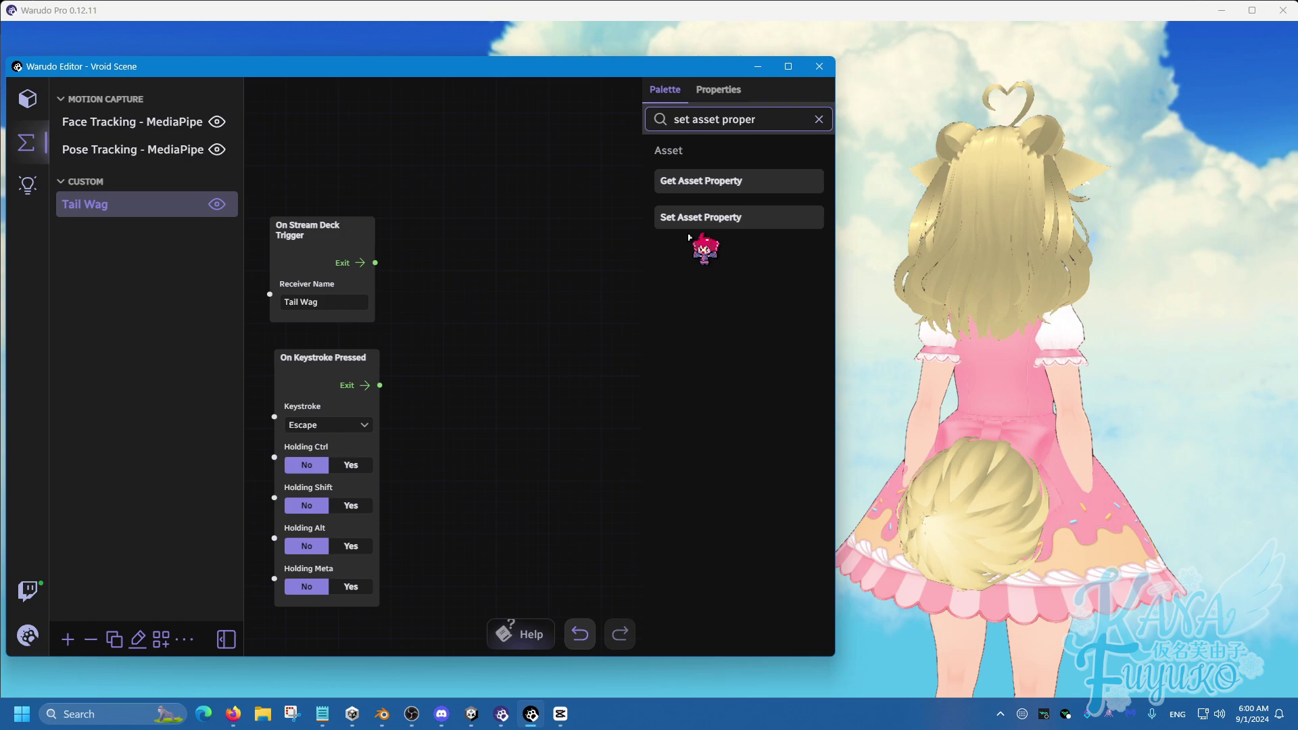
pyautogui.moveTo(679, 218); pyautogui.dragTo(471, 292)
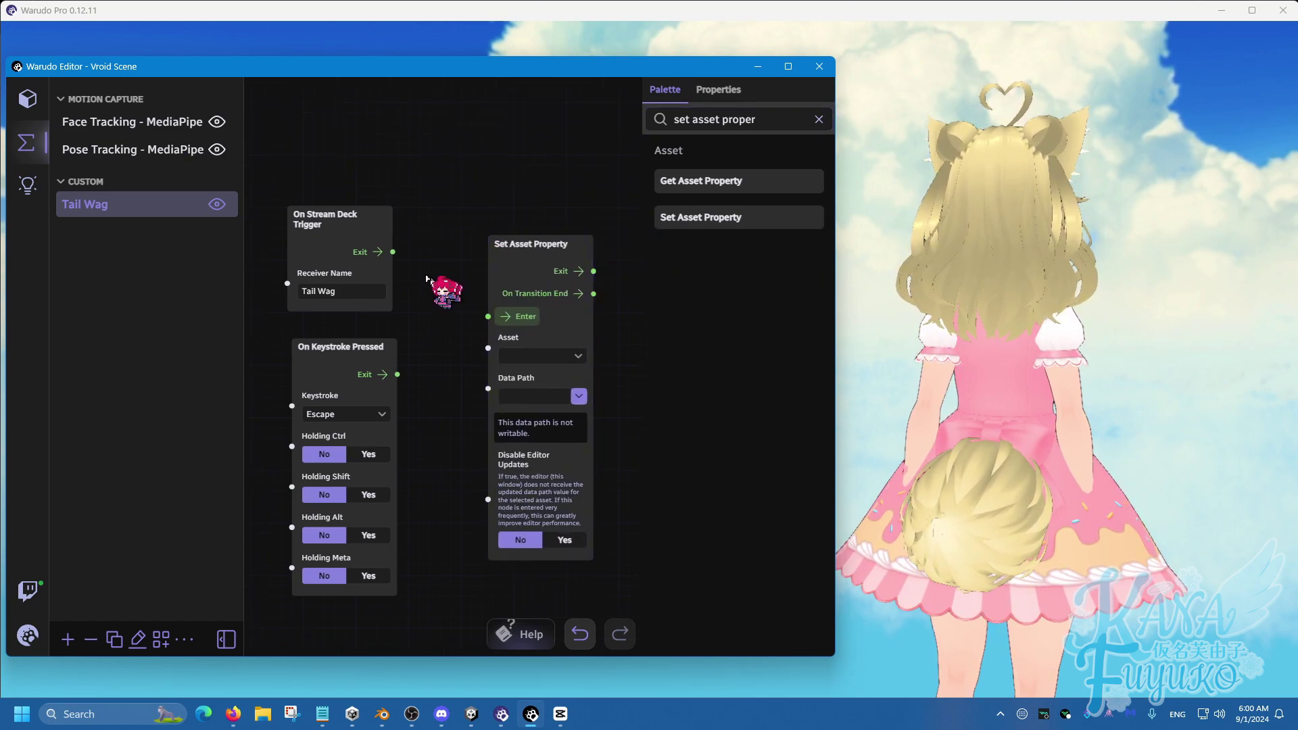
pyautogui.moveTo(462, 287); pyautogui.dragTo(484, 316)
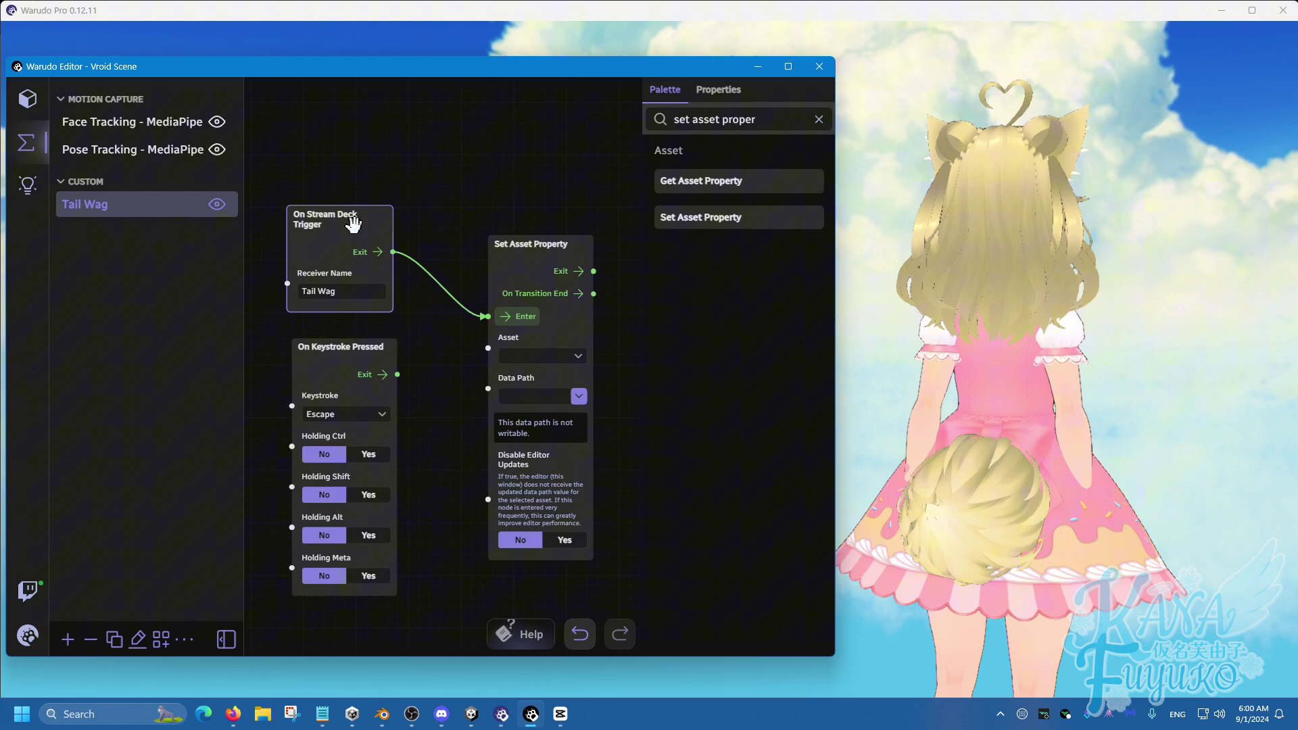
pyautogui.moveTo(398, 373); pyautogui.dragTo(486, 316)
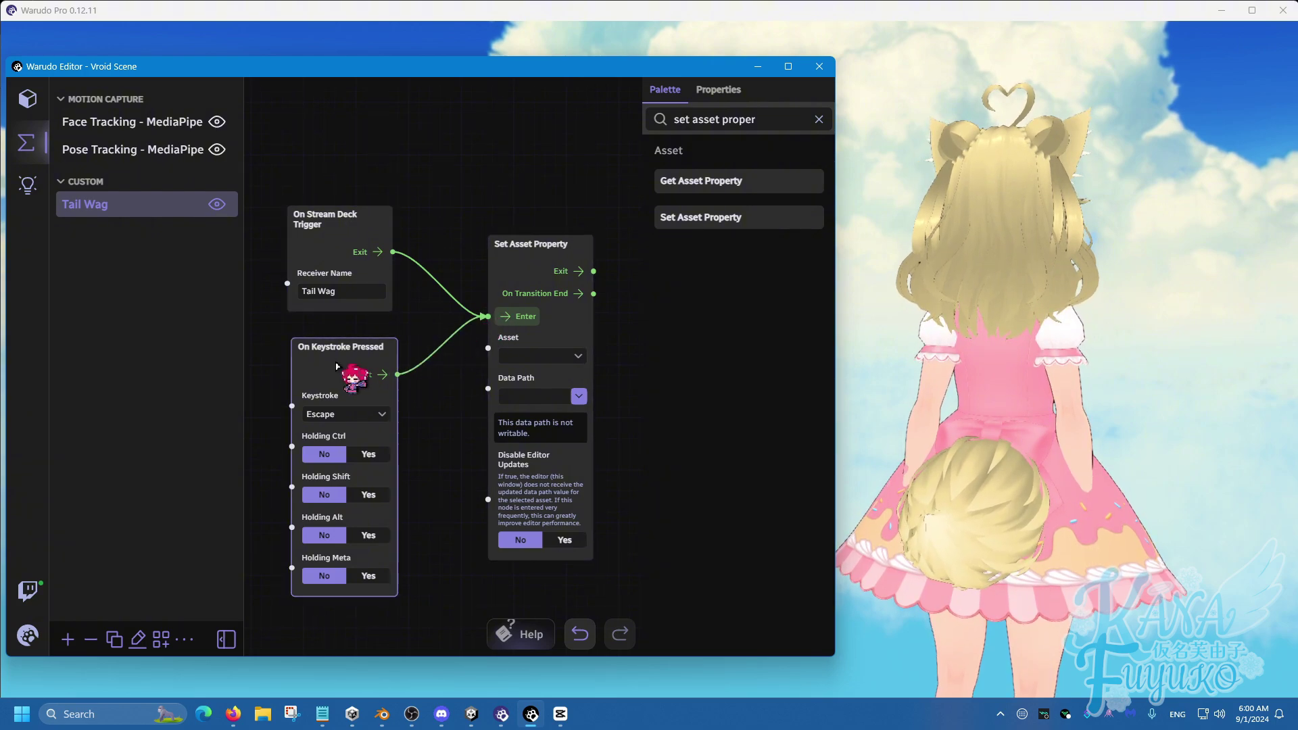
# Set the keystroke to 1 and make the node toggle the Tail's AutoWaving
pyautogui.click(371, 414)
pyautogui.click(371, 132)
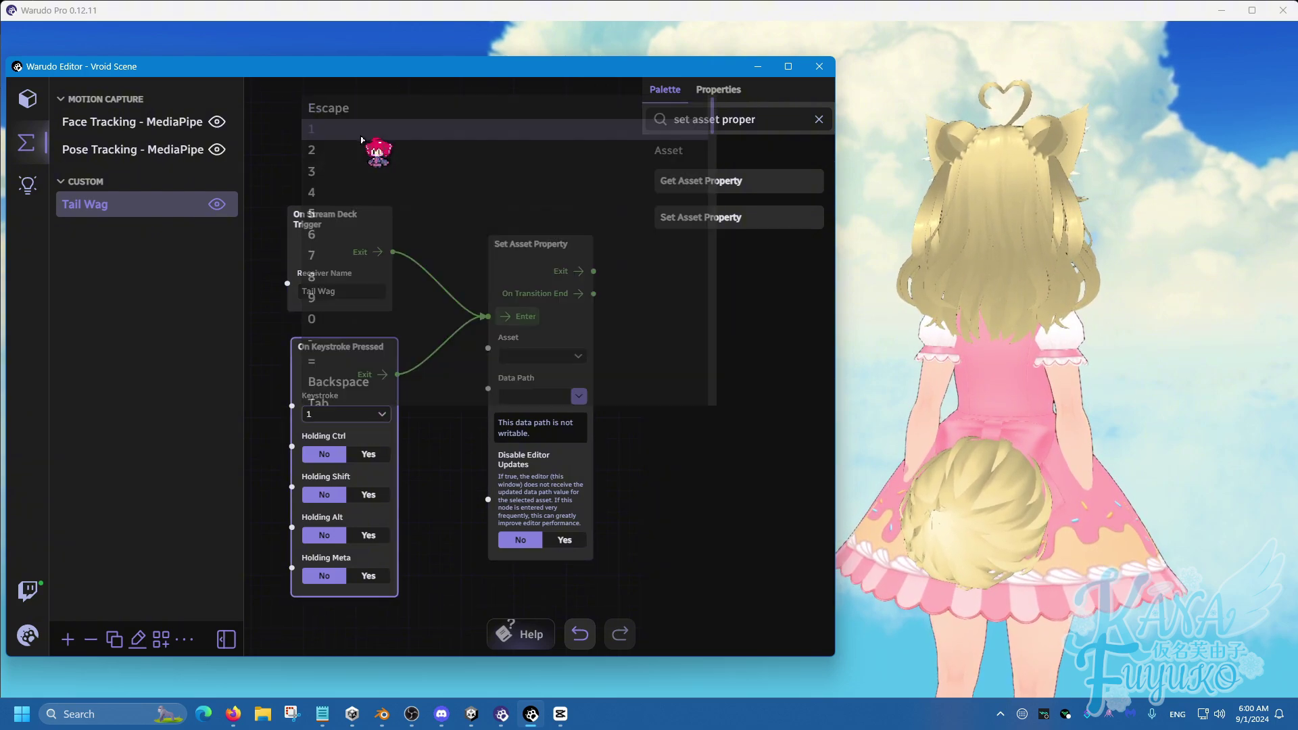
pyautogui.click(541, 355)
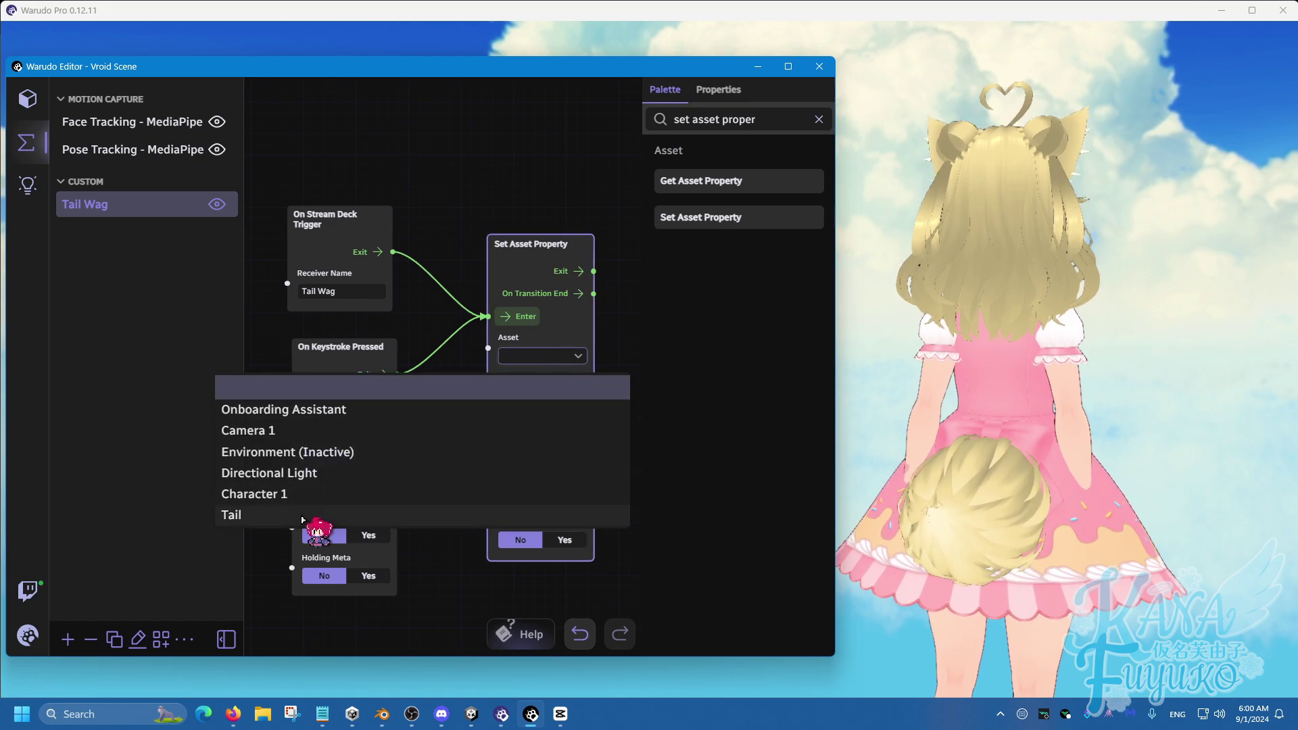
pyautogui.click(302, 515)
pyautogui.click(579, 397)
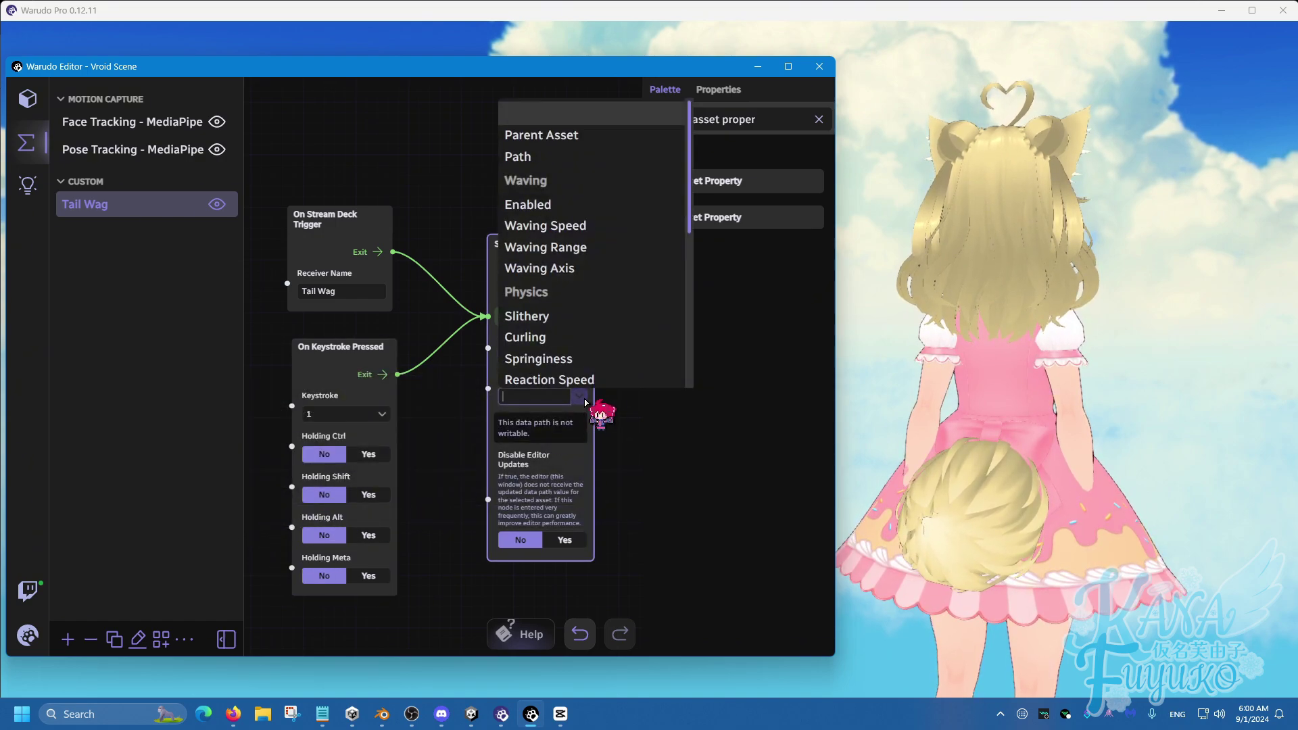
pyautogui.click(527, 204)
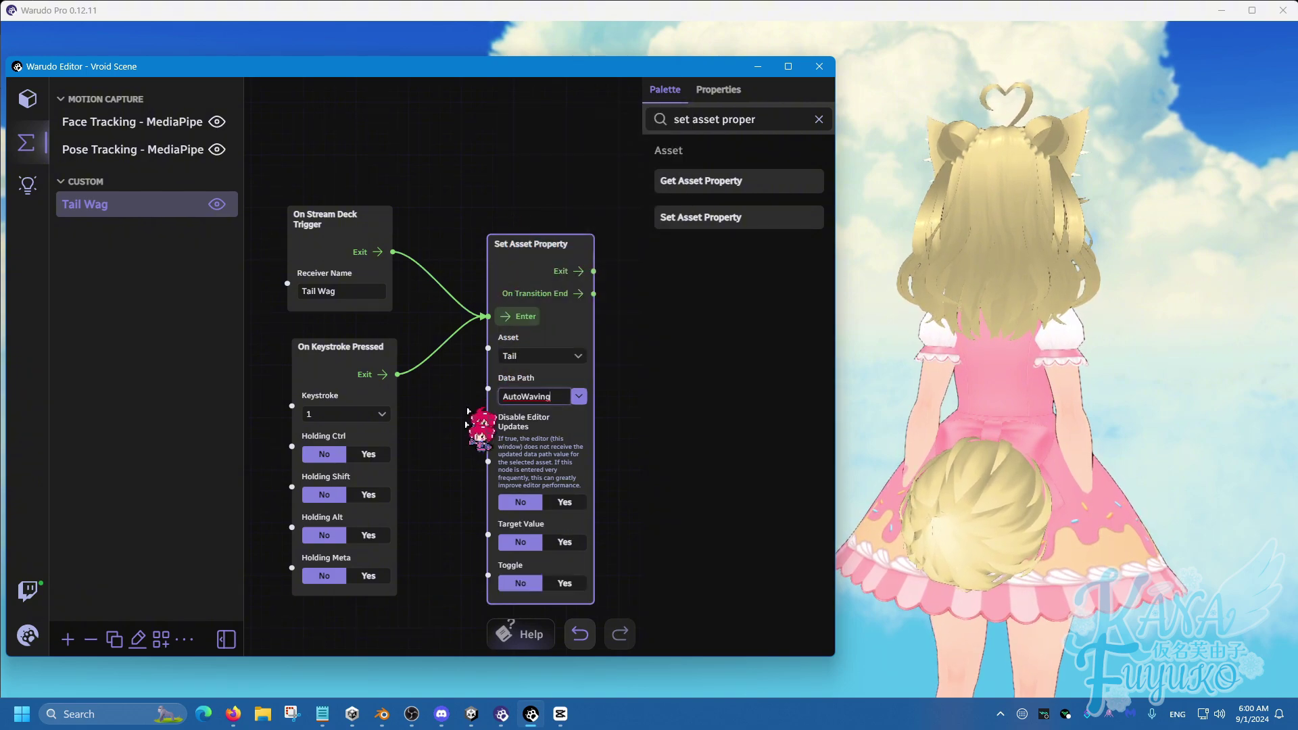
pyautogui.click(578, 494)
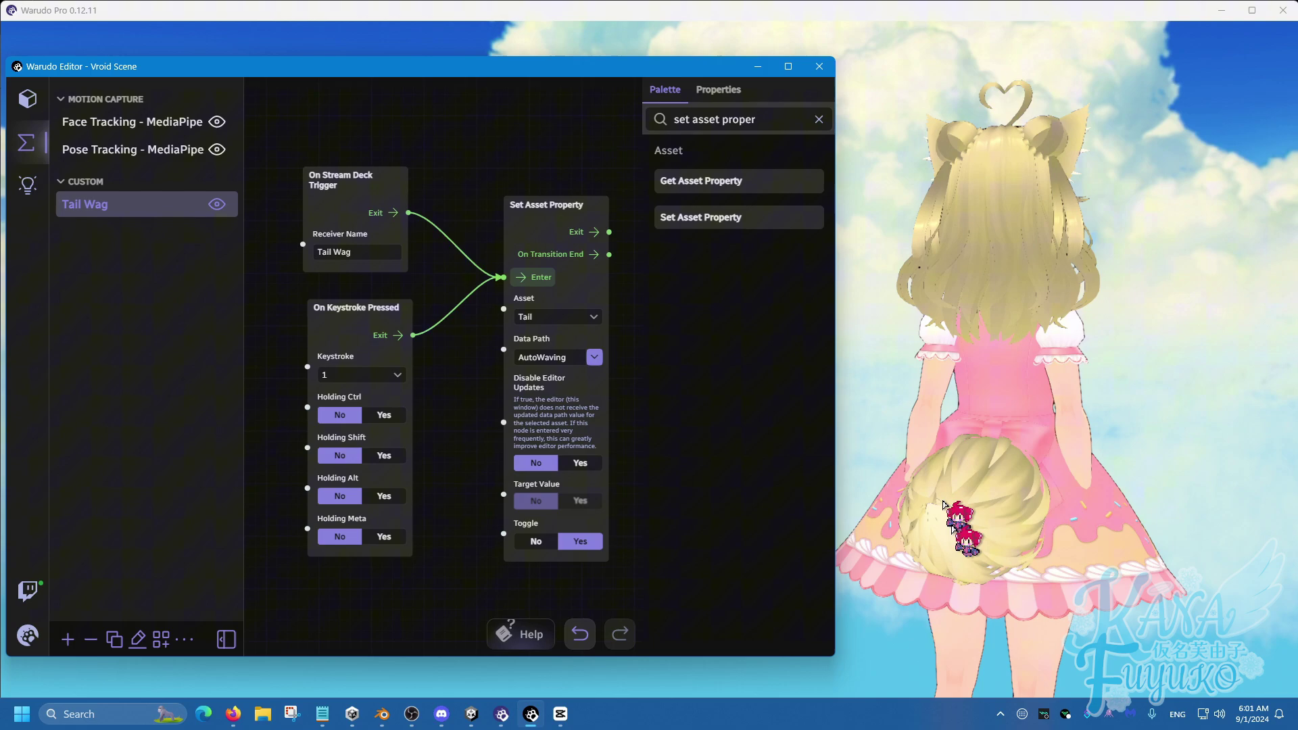
pyautogui.scroll(-2, 472, 408)
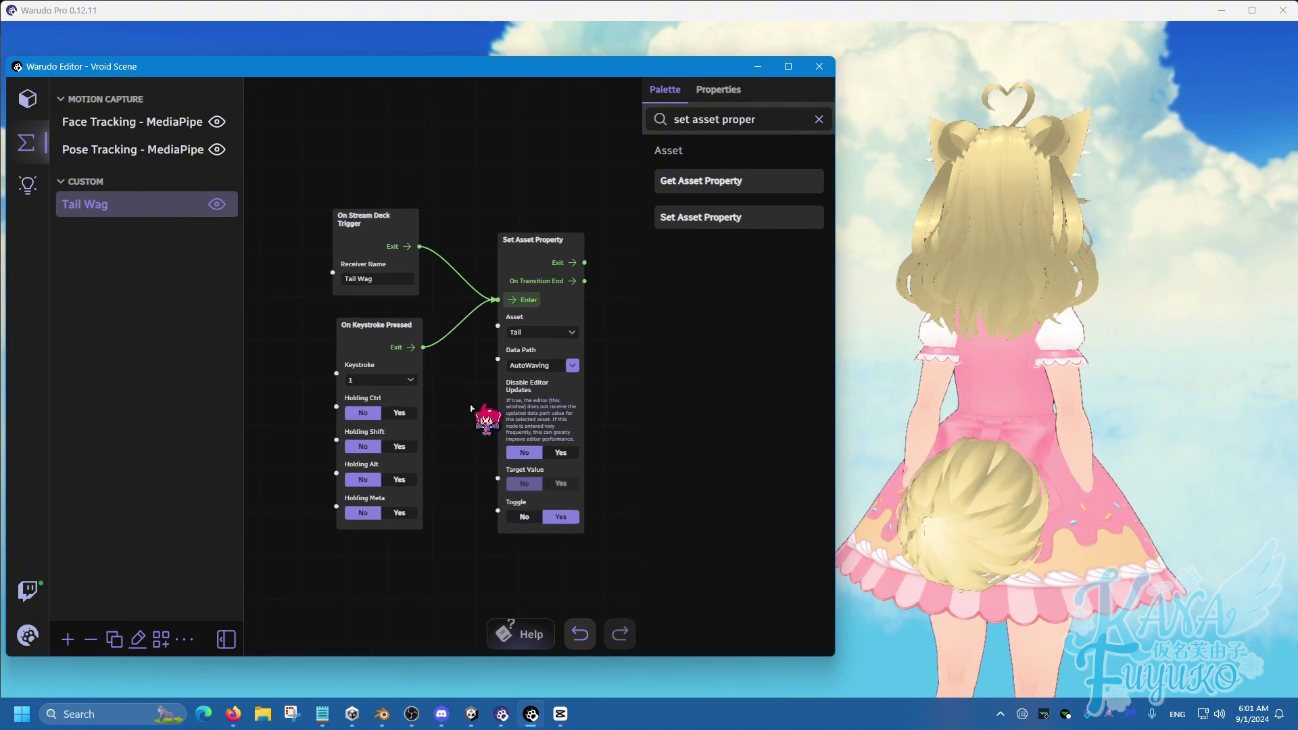
# Enable the Tail's waving with Waving Speed 1.07 and Waving Range 0.81
pyautogui.click(27, 99)
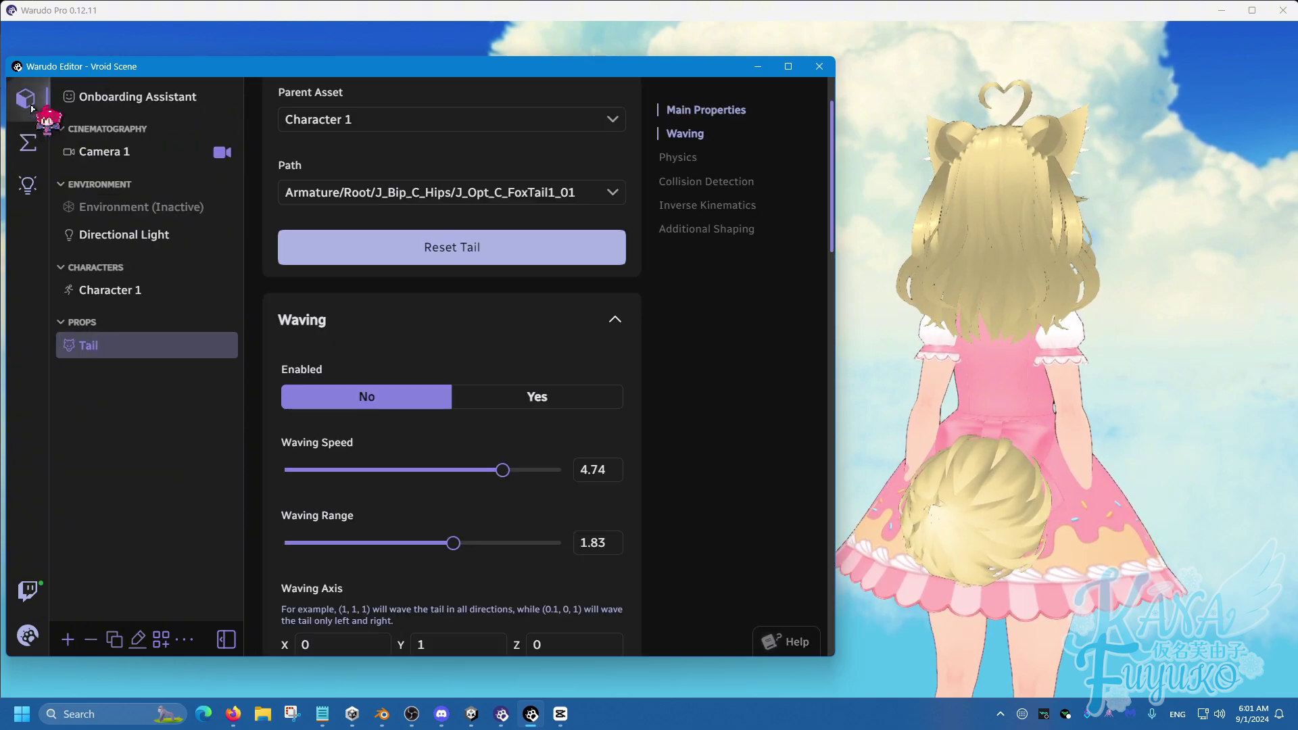
pyautogui.click(527, 400)
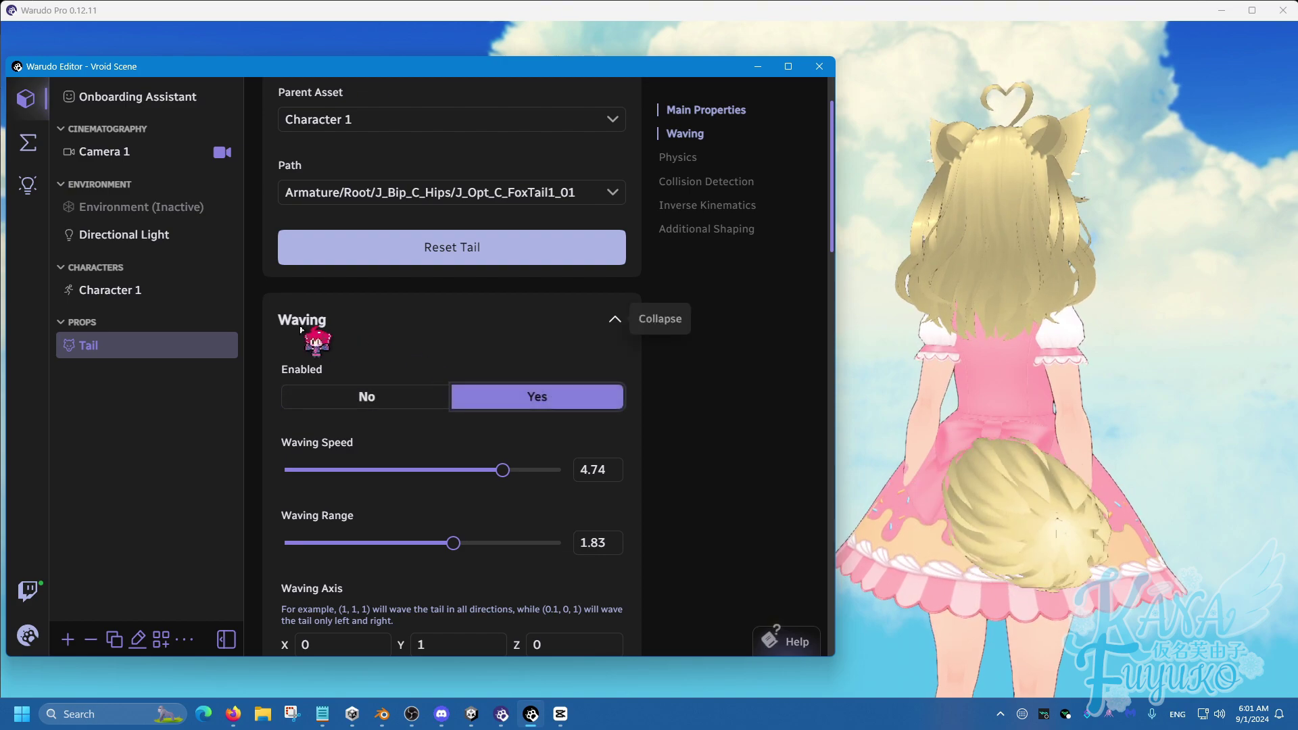
pyautogui.moveTo(501, 466); pyautogui.dragTo(348, 480)
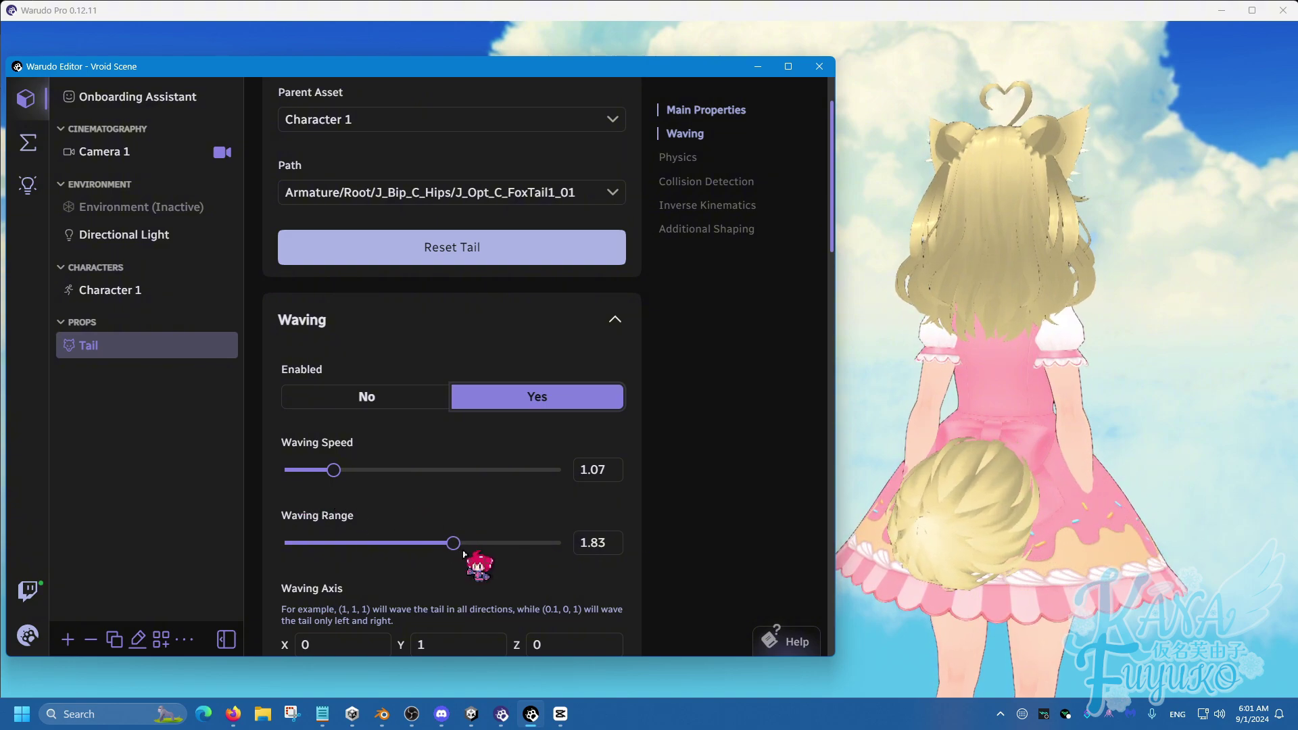
pyautogui.moveTo(464, 553); pyautogui.dragTo(361, 554)
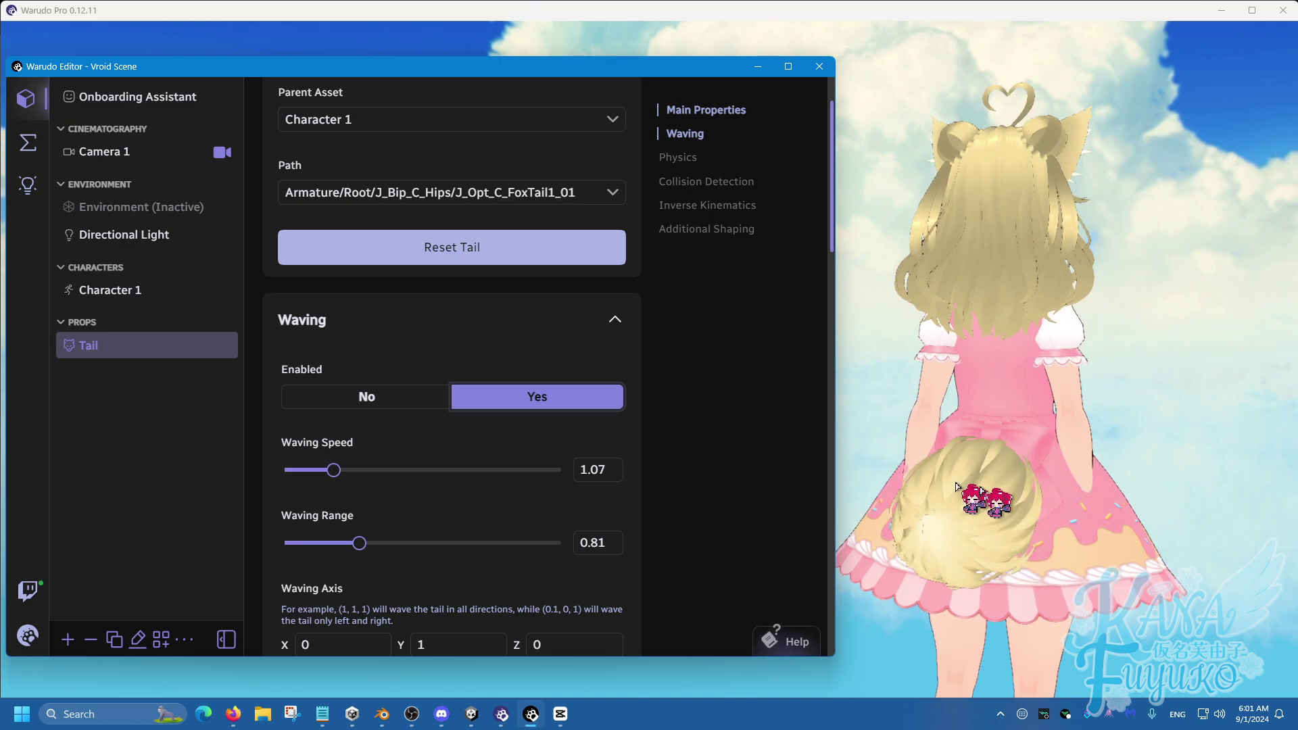
# Delete the AutoWaving Set Asset Property node and add a Flip Flop node
pyautogui.click(27, 142)
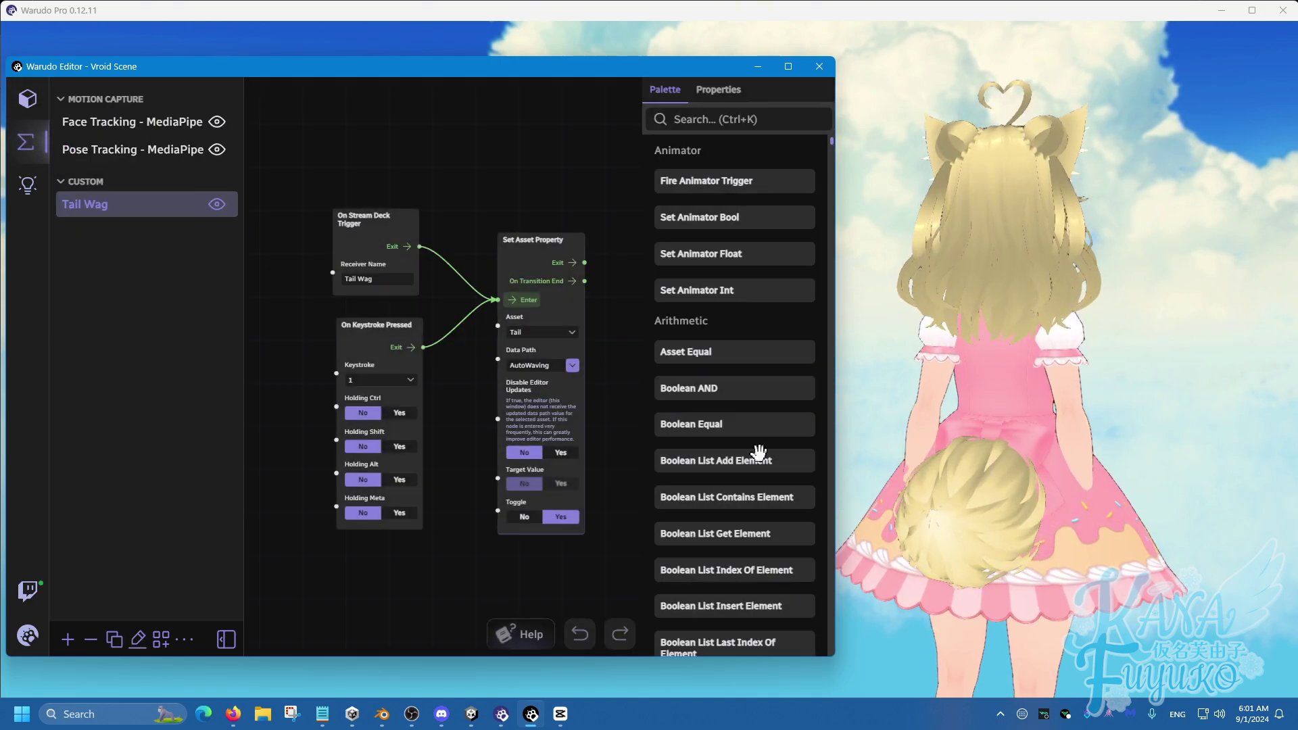
pyautogui.moveTo(630, 392); pyautogui.dragTo(521, 376, button='middle')
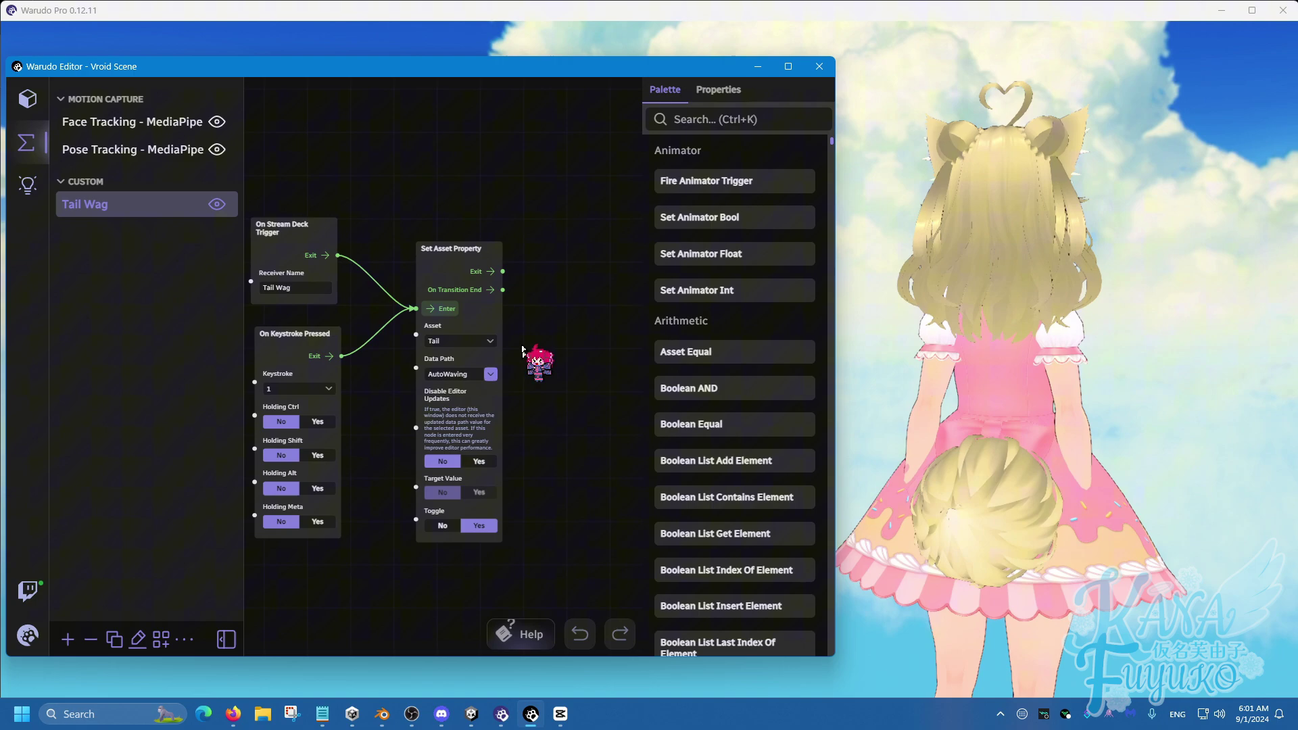
pyautogui.press('Delete')
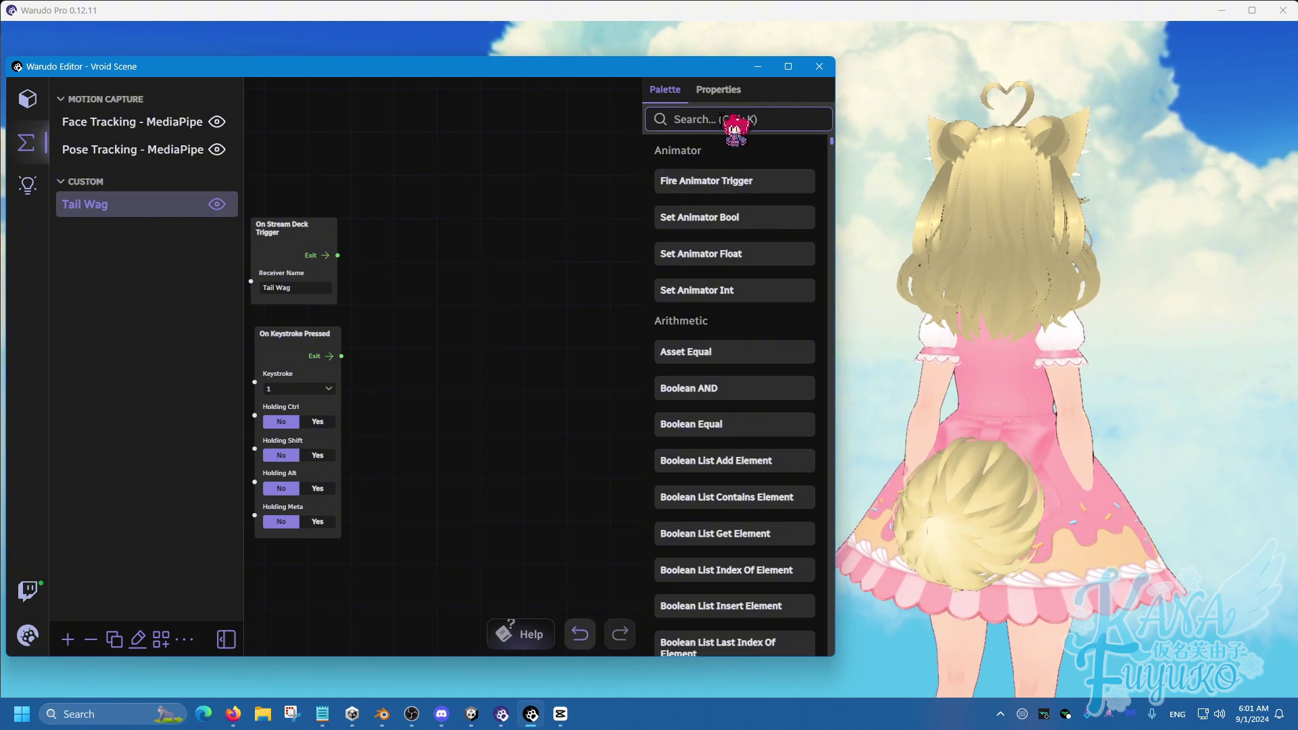
pyautogui.write('set')
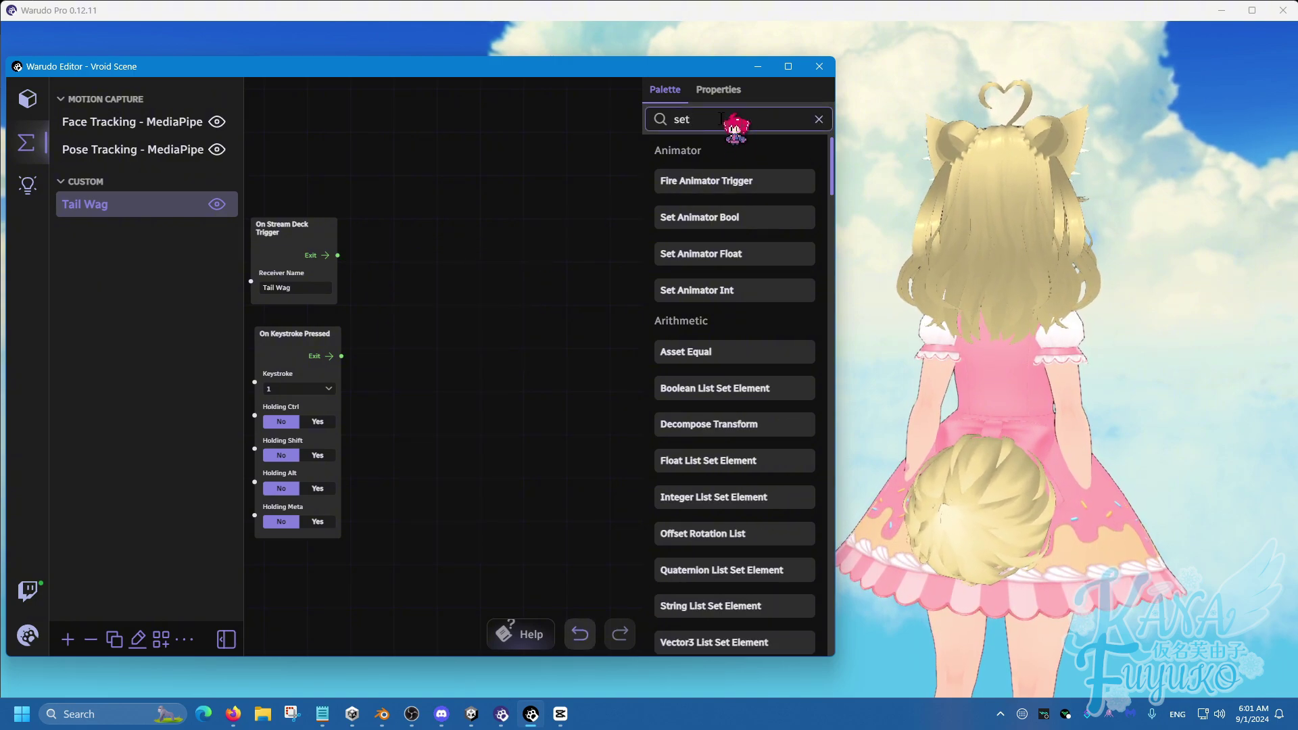
pyautogui.press('BackSpace')
pyautogui.write('flip')
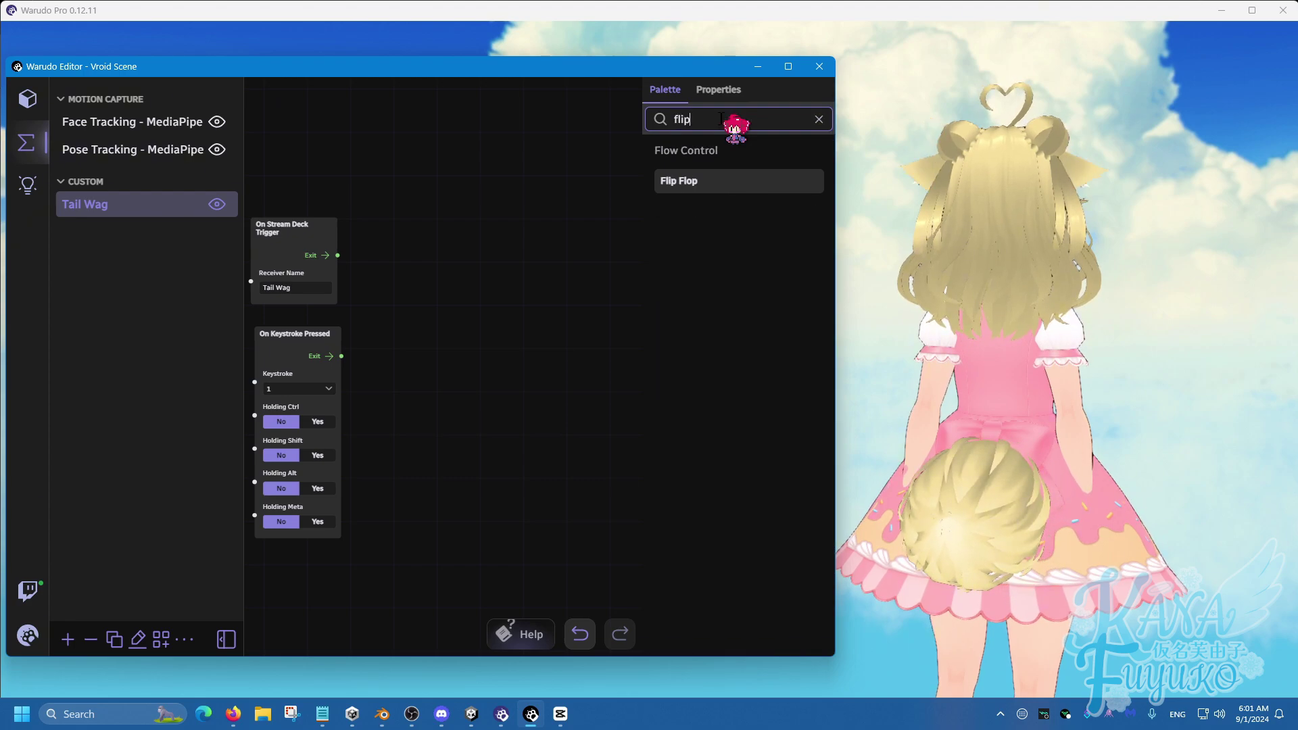
pyautogui.moveTo(684, 180); pyautogui.dragTo(391, 300)
# Add a Set Asset Property node setting the Tail's WavingSpeed beside the Flip Flop
pyautogui.click(717, 119)
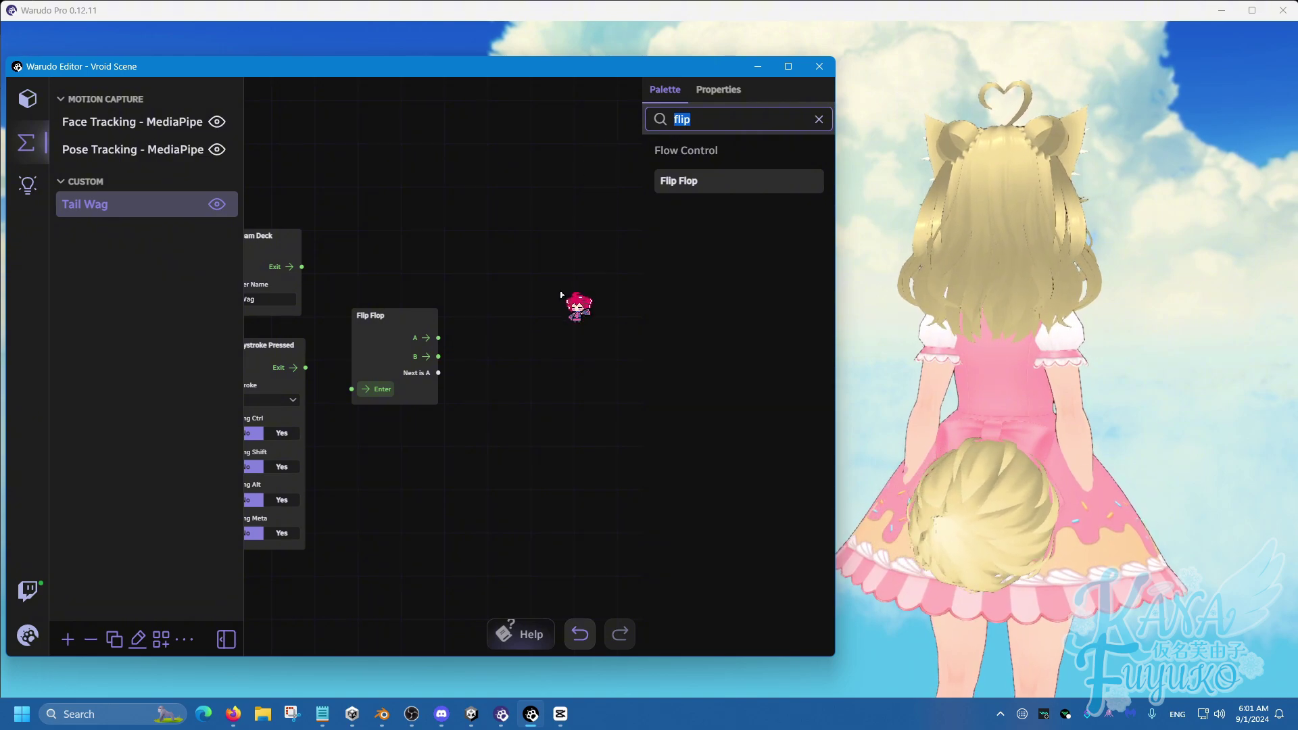
pyautogui.write('set asset ')
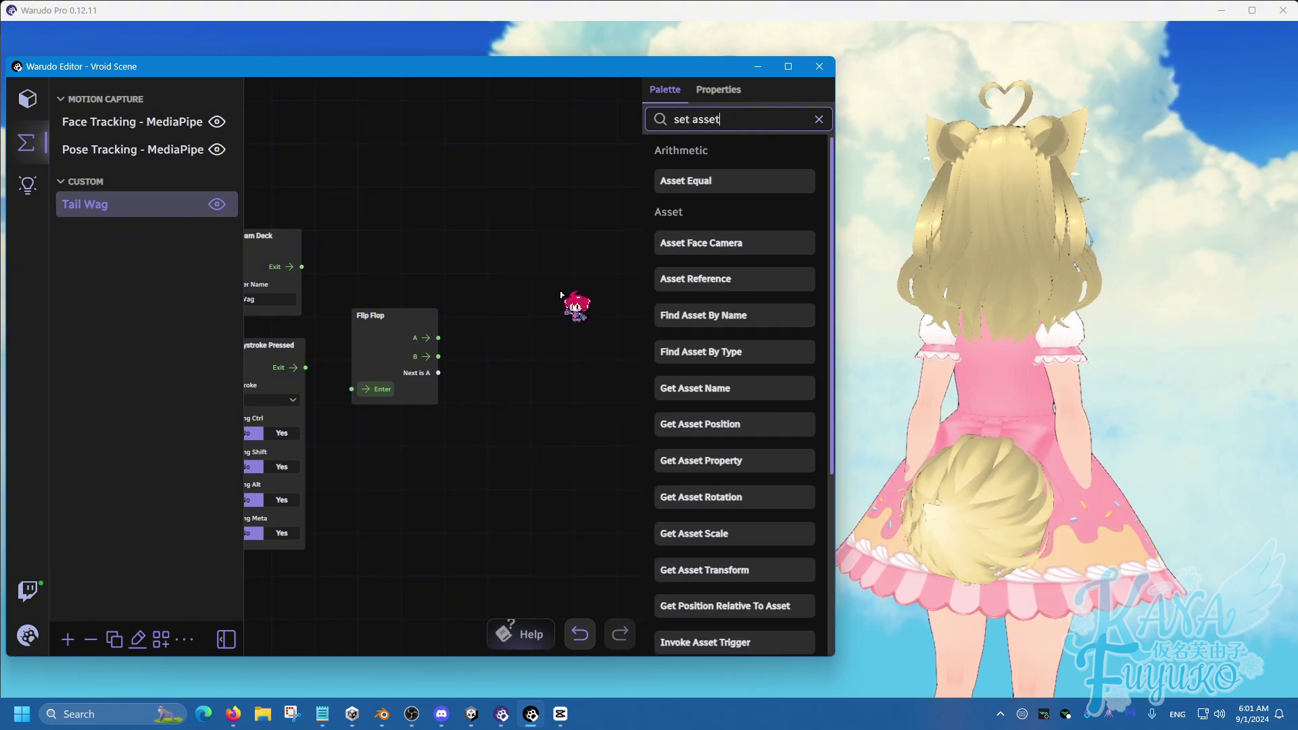
pyautogui.write('pro')
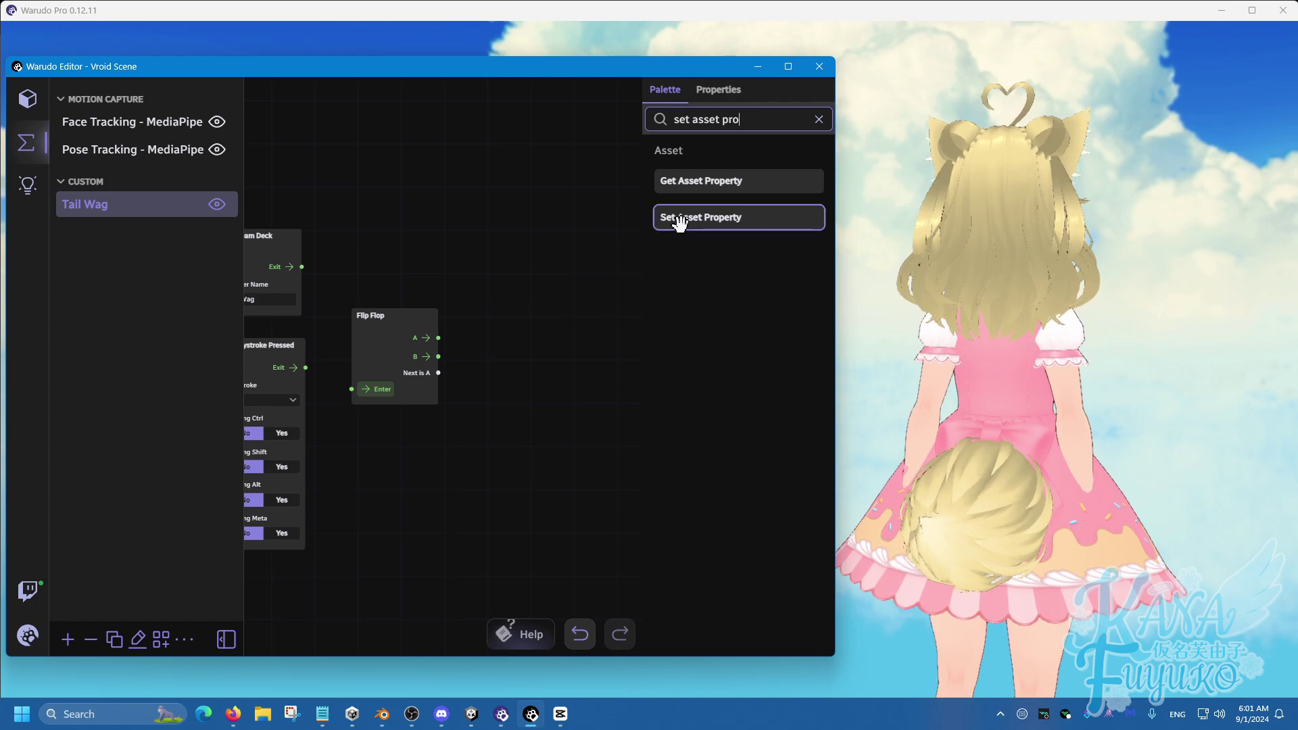
pyautogui.moveTo(675, 217); pyautogui.dragTo(479, 265)
pyautogui.click(519, 364)
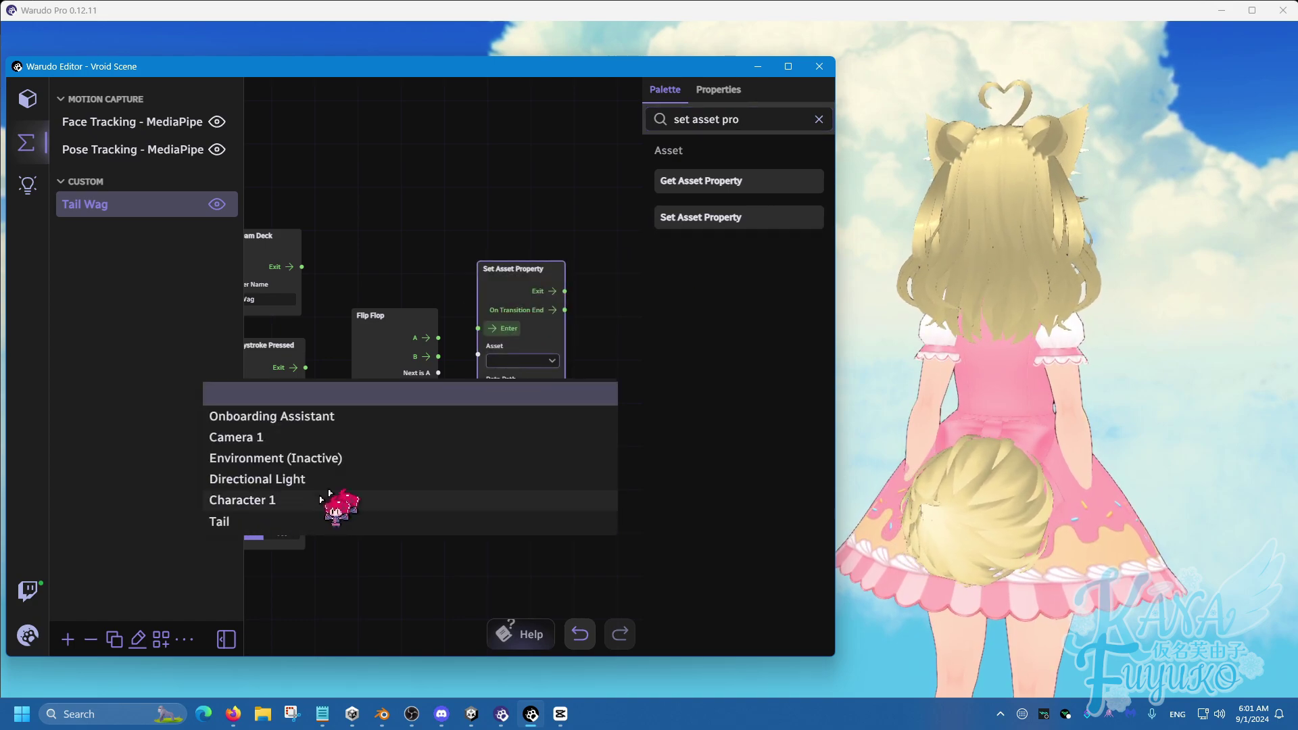
pyautogui.click(292, 524)
pyautogui.click(552, 395)
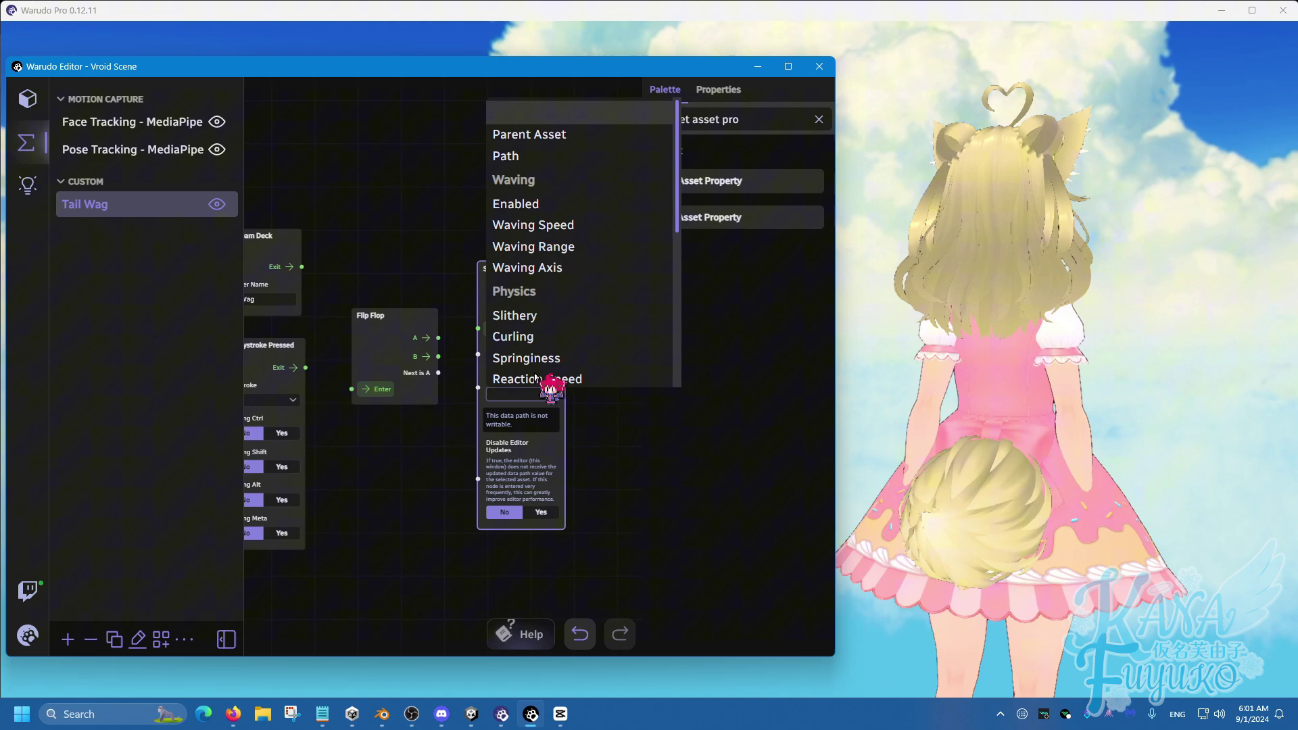
pyautogui.click(562, 228)
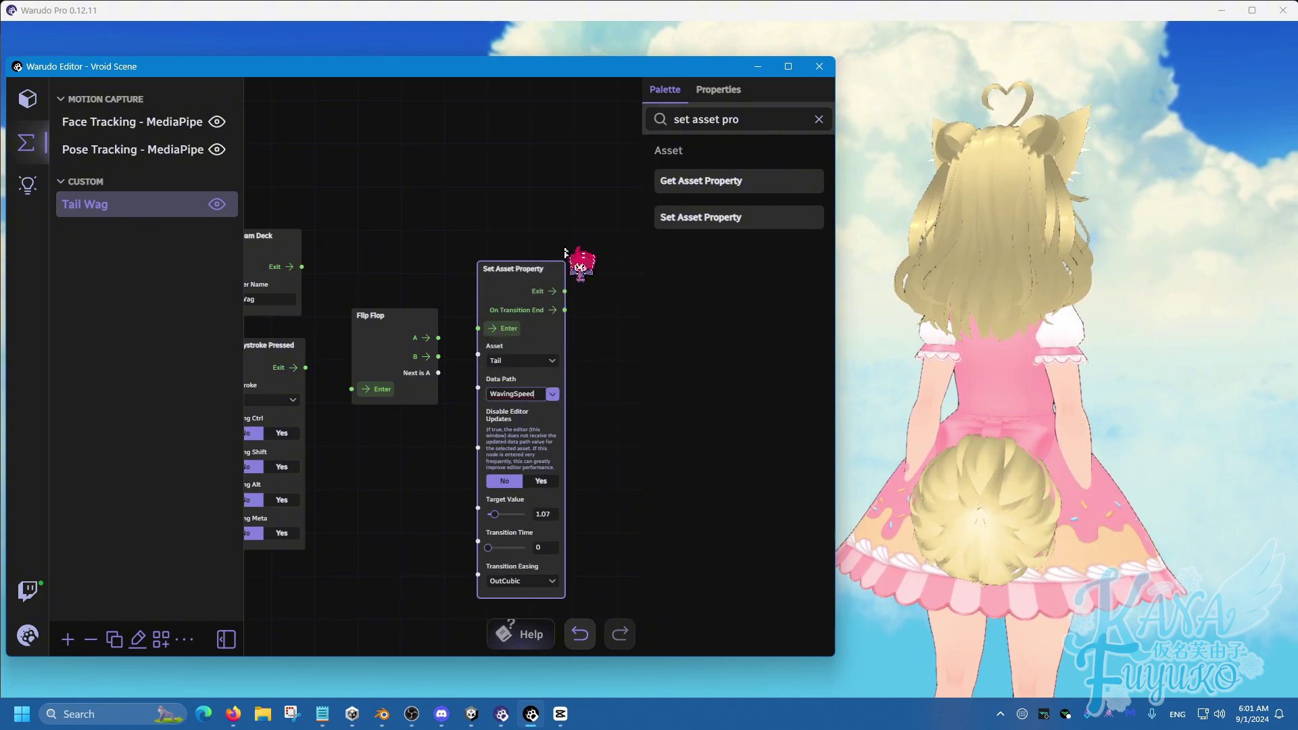
pyautogui.moveTo(540, 263); pyautogui.dragTo(438, 177)
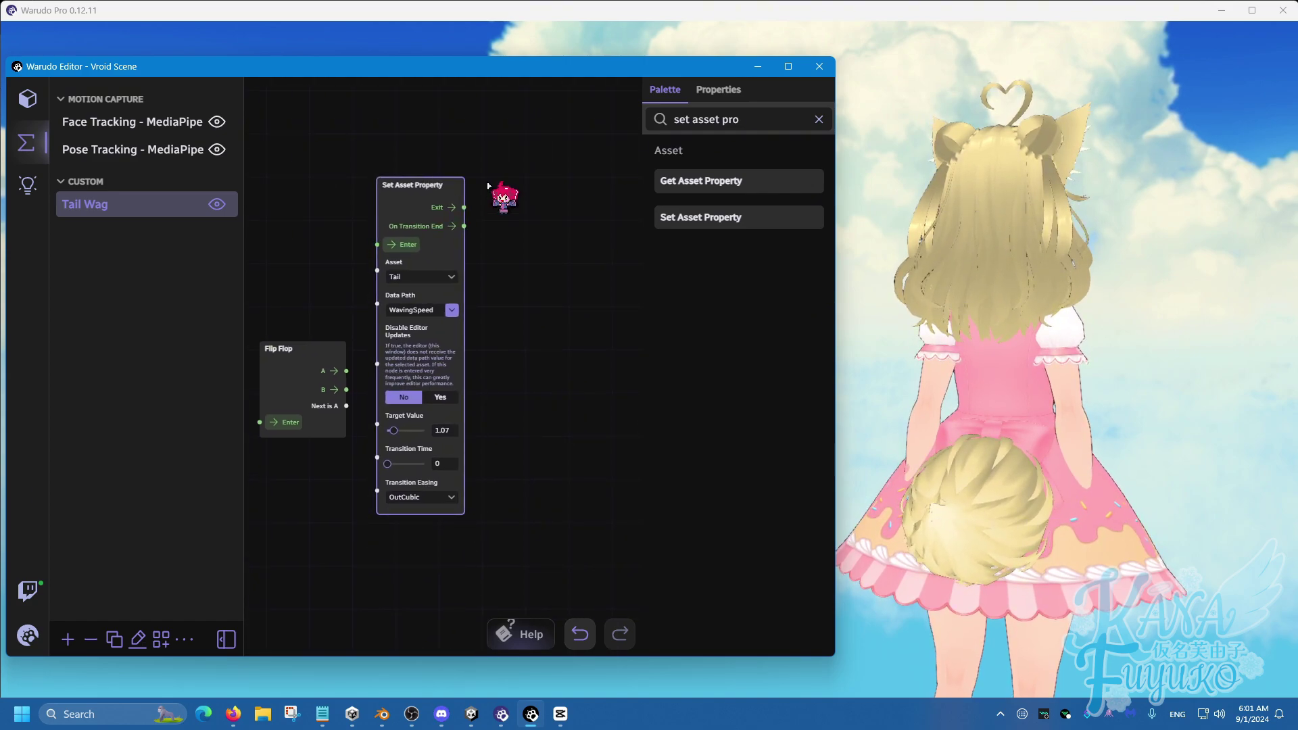
# Duplicate it as a WavingRange node and chain Flip Flop A into speed, then range
pyautogui.hotkey('ctrl', 'v')
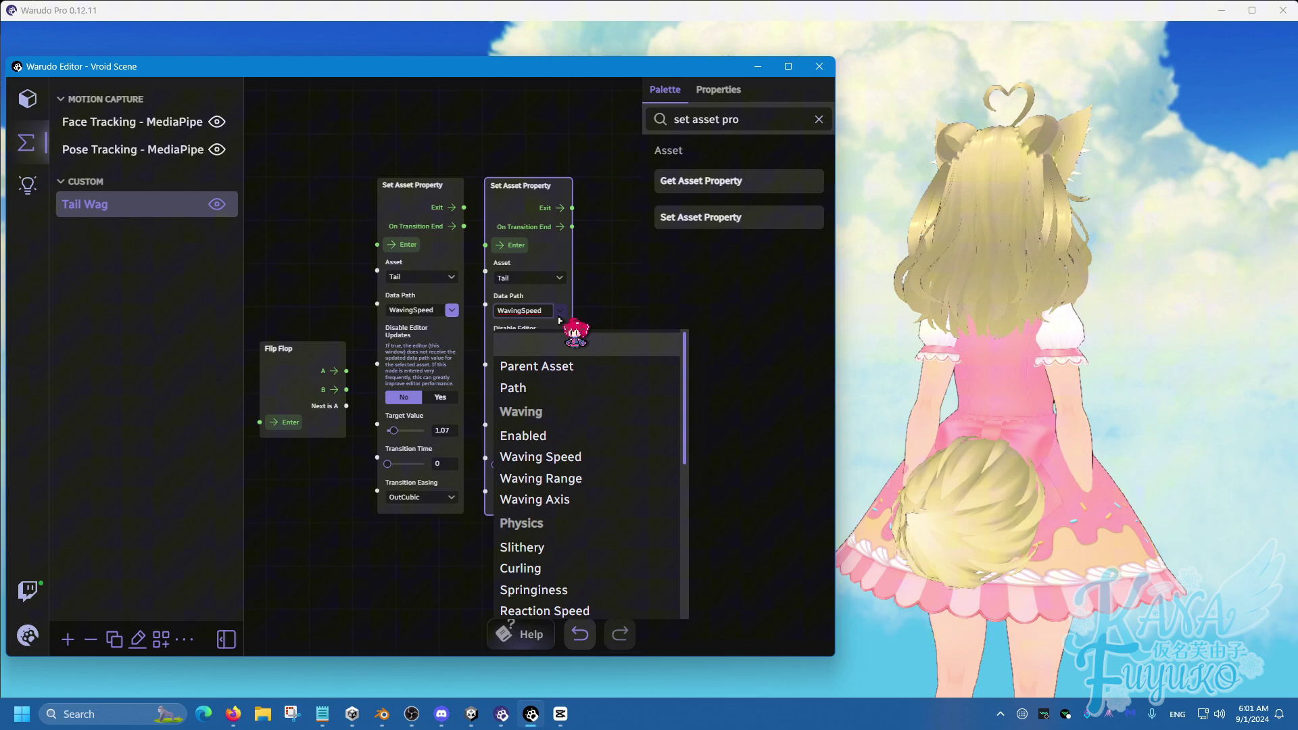
pyautogui.click(575, 480)
pyautogui.moveTo(464, 207); pyautogui.dragTo(486, 257)
pyautogui.moveTo(346, 370); pyautogui.dragTo(376, 244)
pyautogui.moveTo(359, 147); pyautogui.dragTo(581, 266)
pyautogui.moveTo(533, 176); pyautogui.dragTo(581, 109)
pyautogui.scroll(-1, 365, 280)
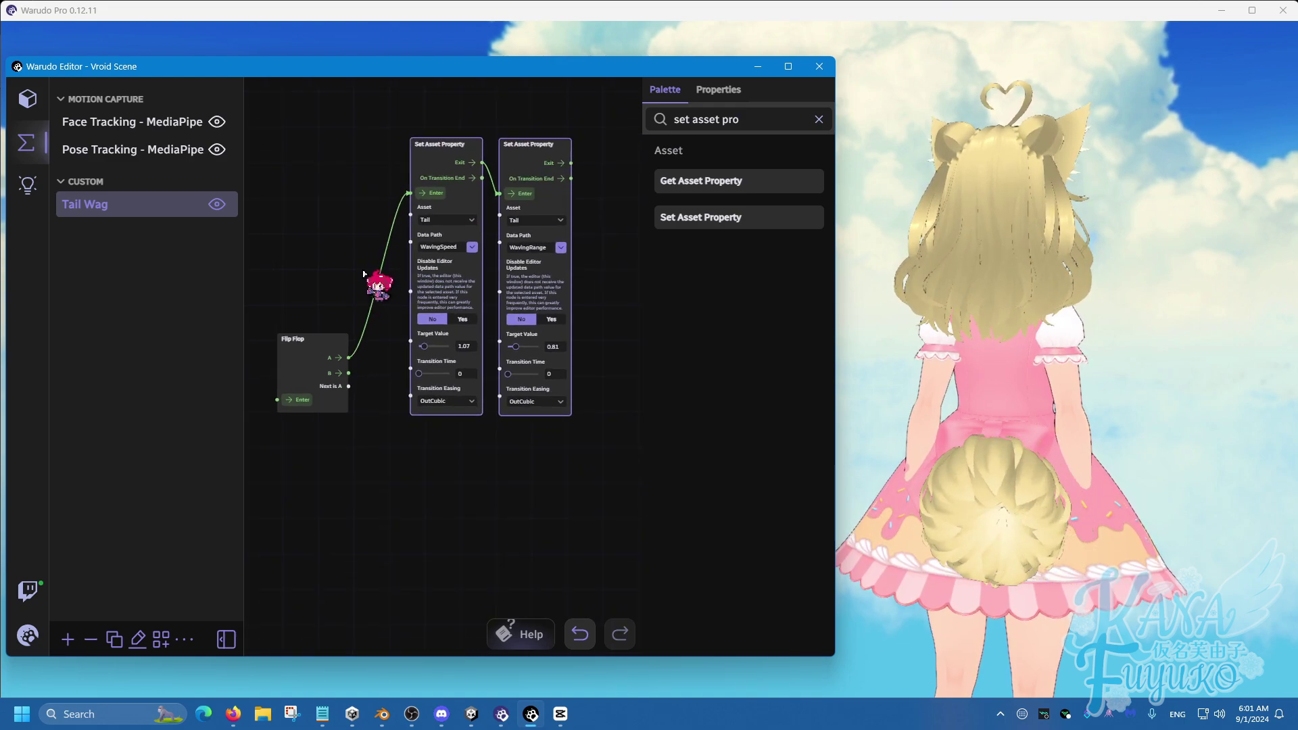
# Reconnect the WavingSpeed node to Flip Flop's B output instead of A
pyautogui.moveTo(406, 197)
pyautogui.mouseDown()
pyautogui.moveTo(363, 333)
pyautogui.moveTo(410, 193)
pyautogui.mouseUp()
pyautogui.moveTo(392, 113); pyautogui.dragTo(521, 420)
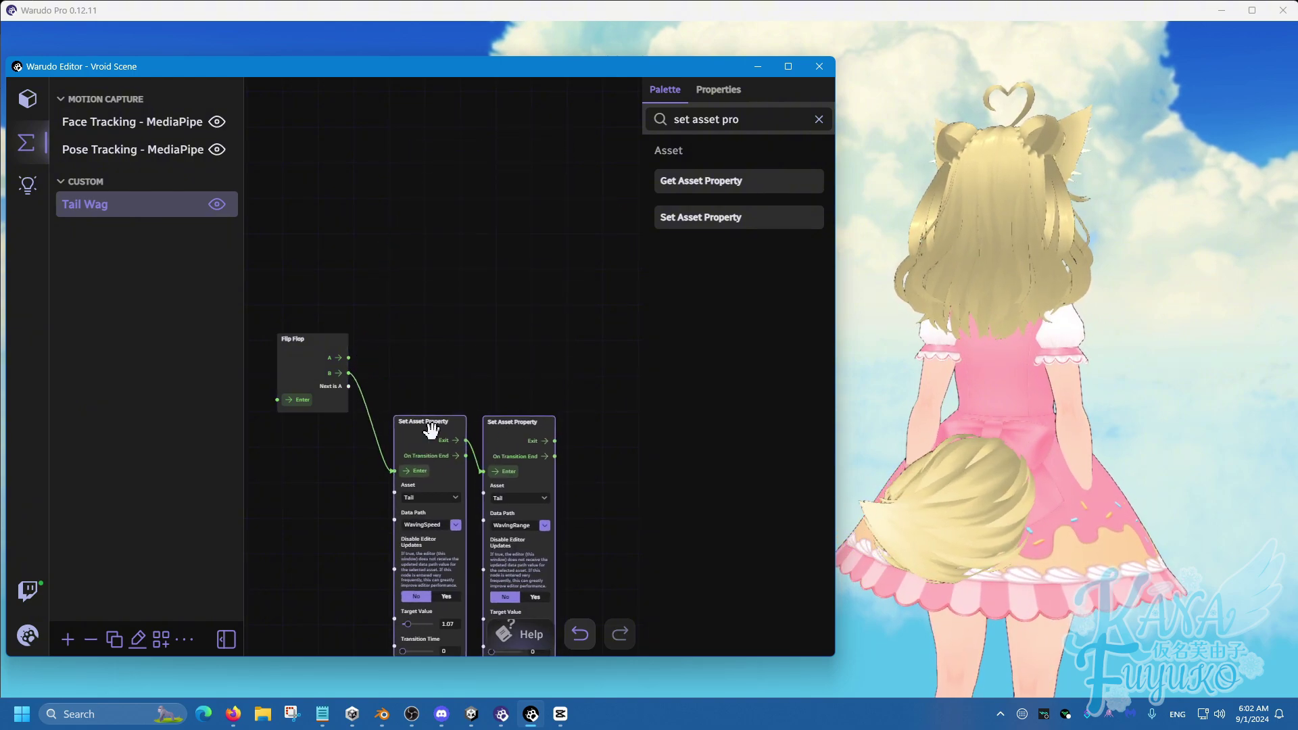
pyautogui.scroll(-1, 471, 389)
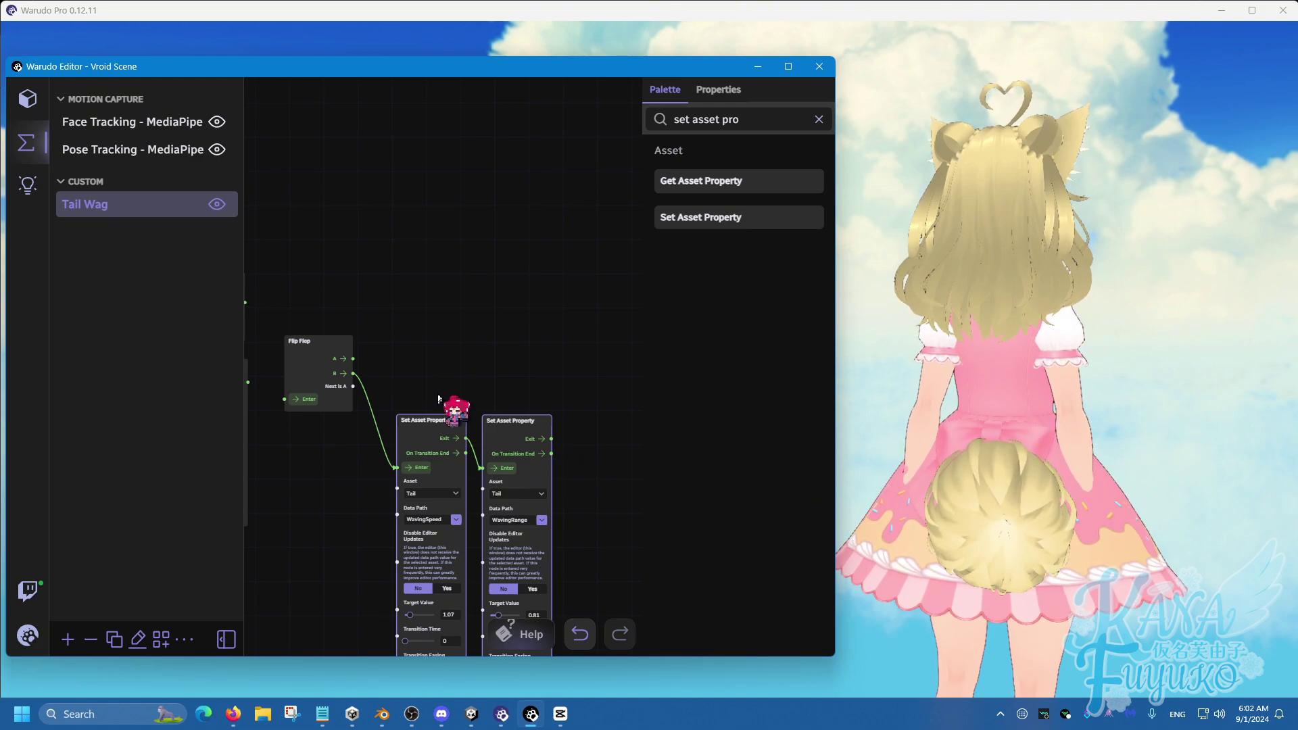
pyautogui.moveTo(439, 400); pyautogui.dragTo(490, 405, button='middle')
pyautogui.moveTo(471, 419); pyautogui.dragTo(463, 437)
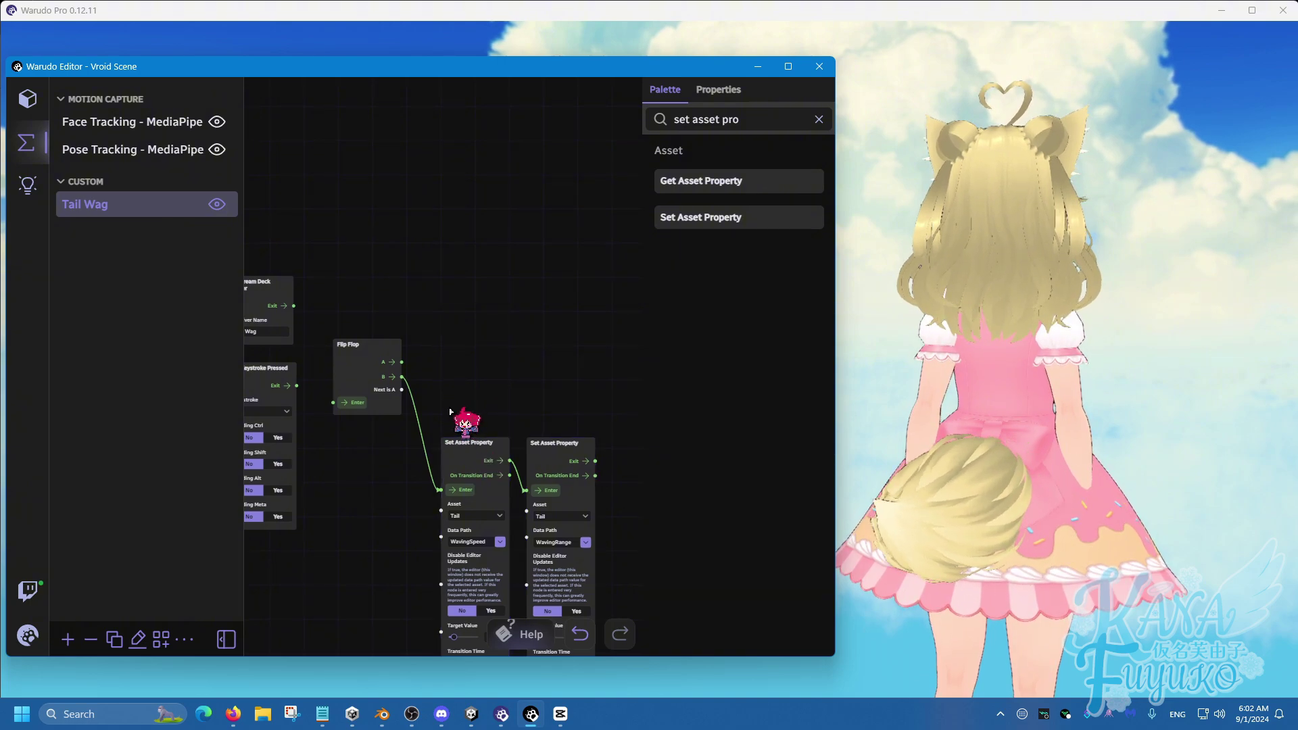
# Paste a second speed/range node pair fed by Flip Flop A, and connect the keystroke trigger to Flip Flop
pyautogui.moveTo(430, 406); pyautogui.dragTo(642, 584)
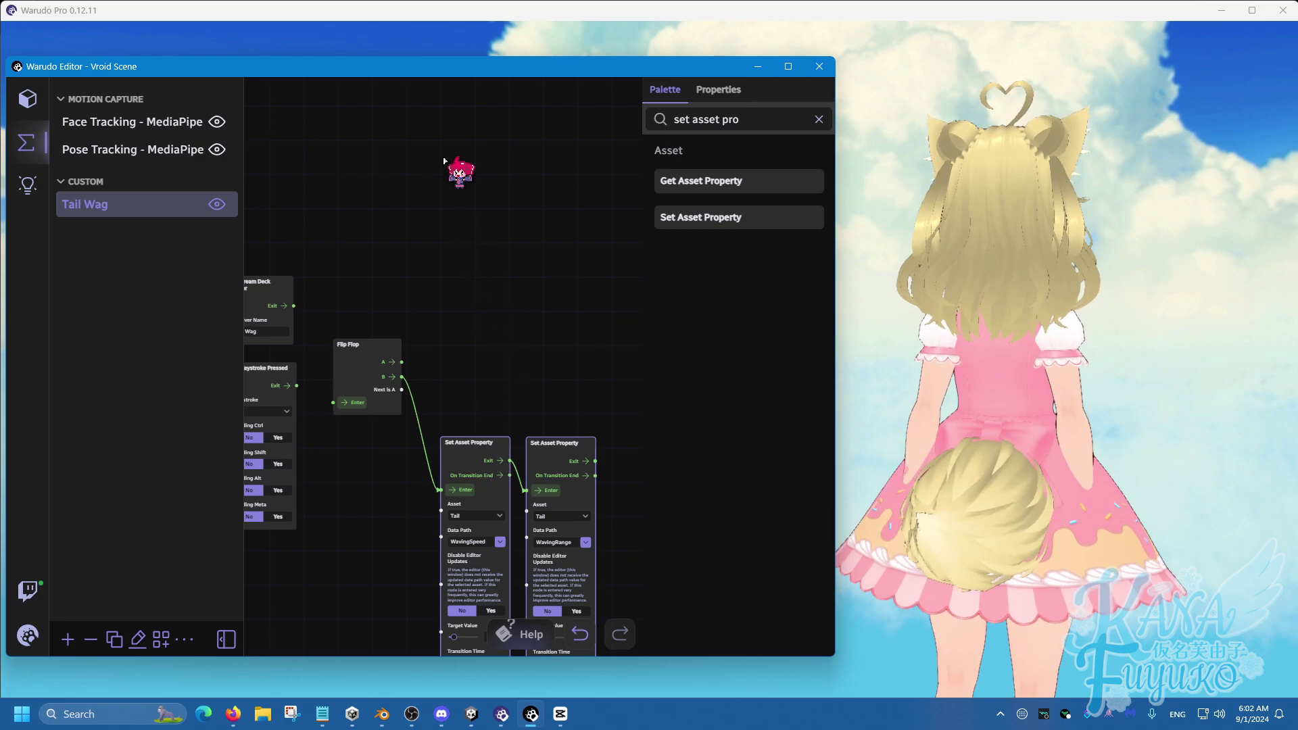
pyautogui.hotkey('ctrl', 'v')
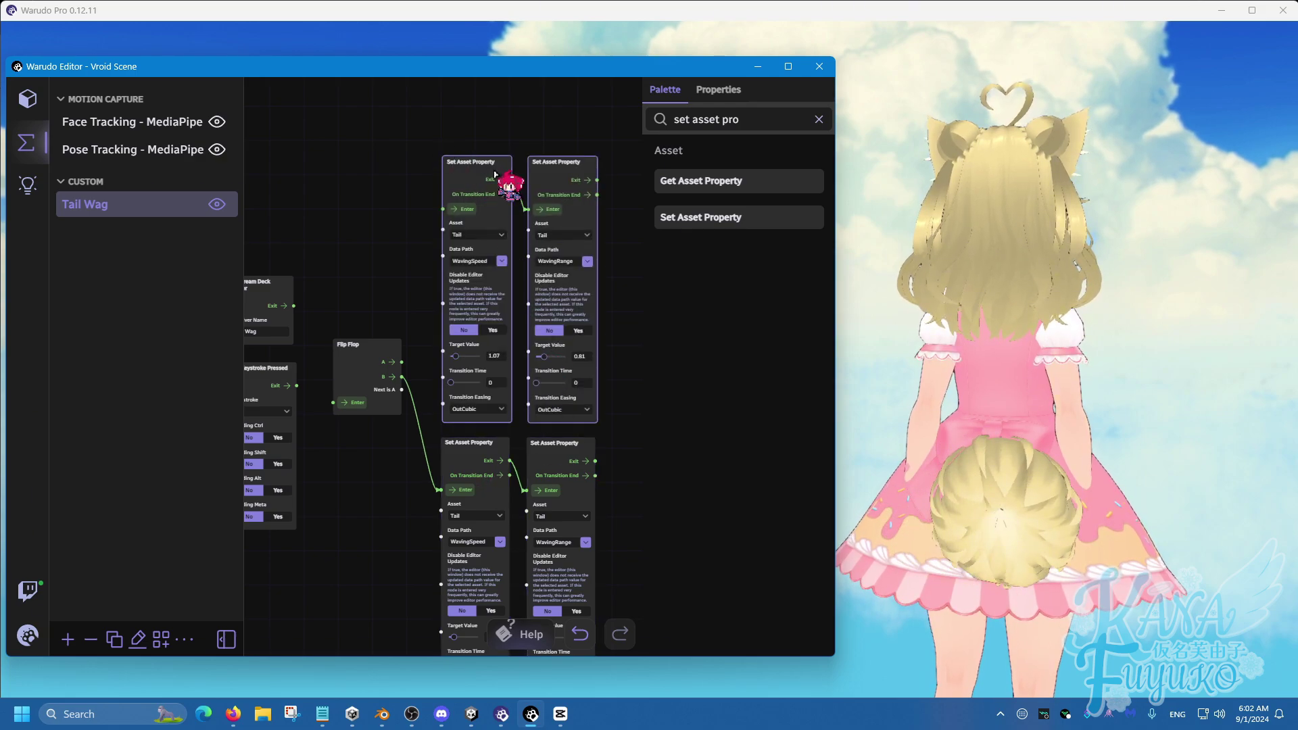
pyautogui.click(415, 193)
pyautogui.scroll(1, 413, 297)
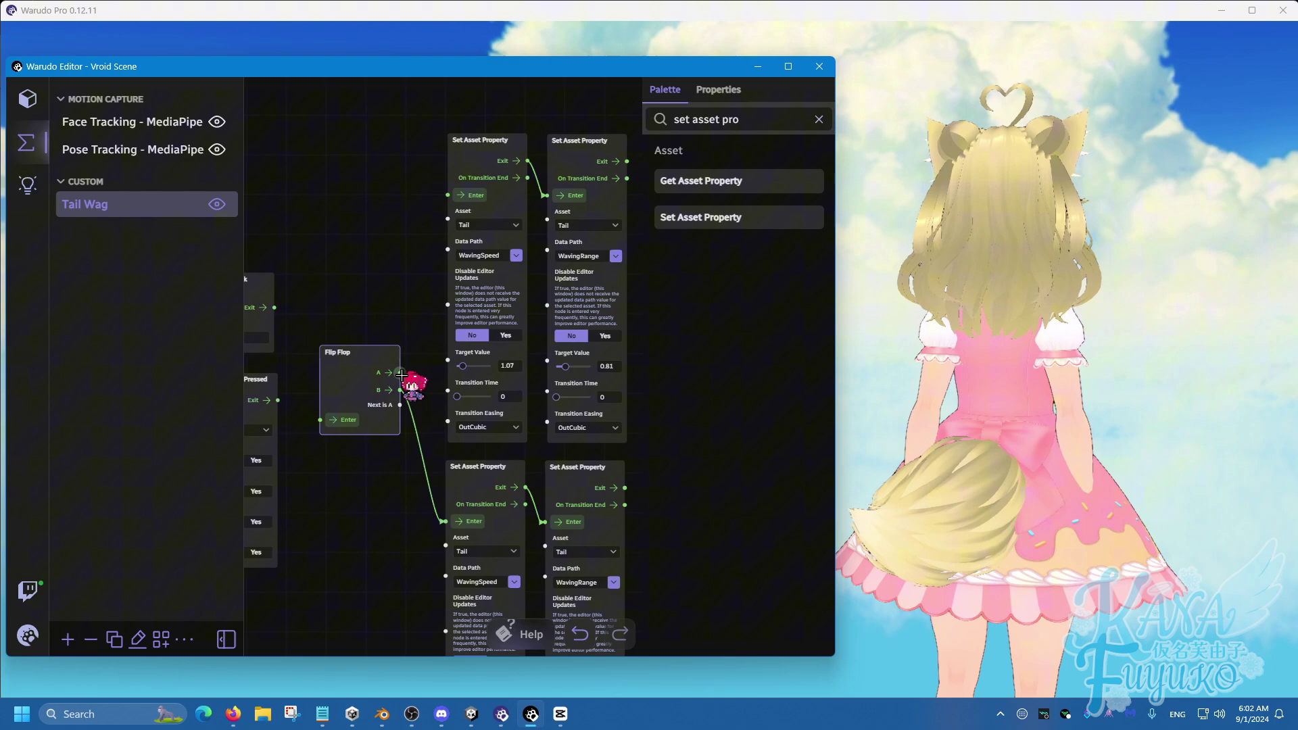
pyautogui.moveTo(400, 373); pyautogui.dragTo(449, 195)
pyautogui.moveTo(331, 310); pyautogui.dragTo(438, 392)
pyautogui.moveTo(476, 261); pyautogui.dragTo(328, 301)
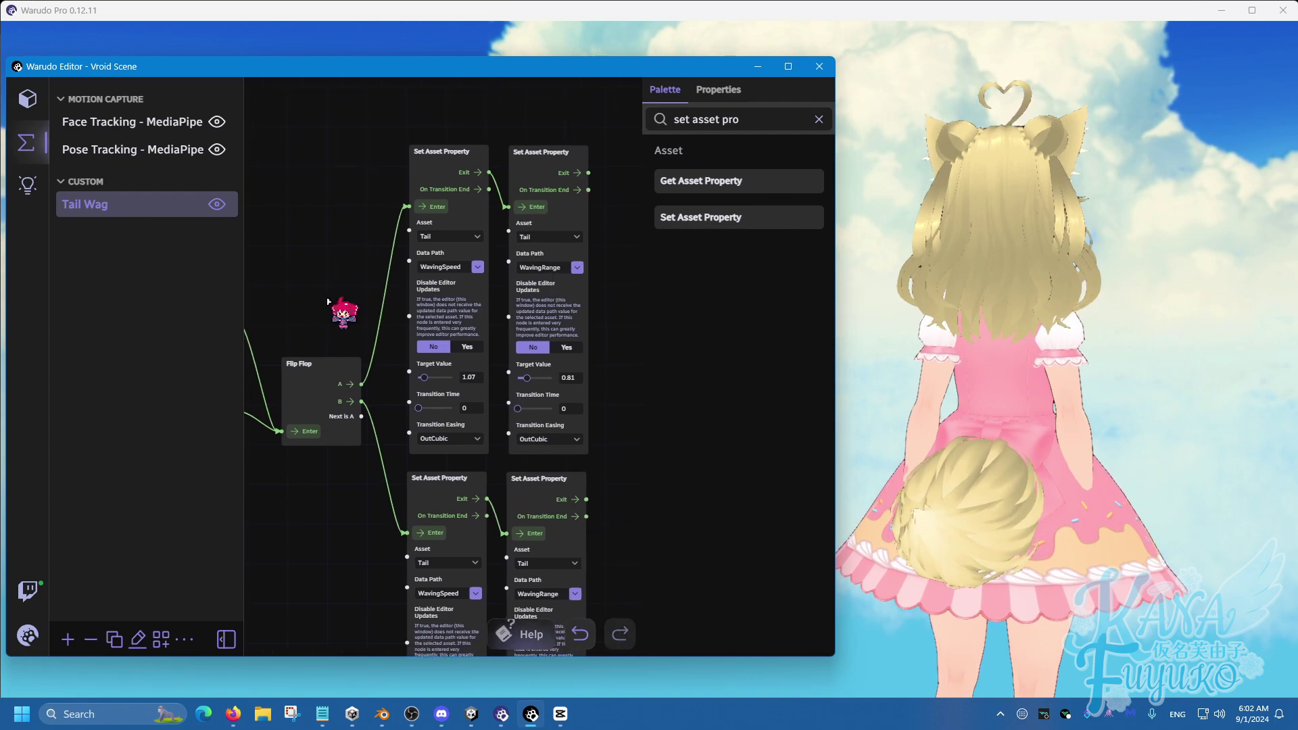
# Raise the top WavingSpeed target value to 2.36 and the WavingRange target to 1.39
pyautogui.scroll(4, 415, 380)
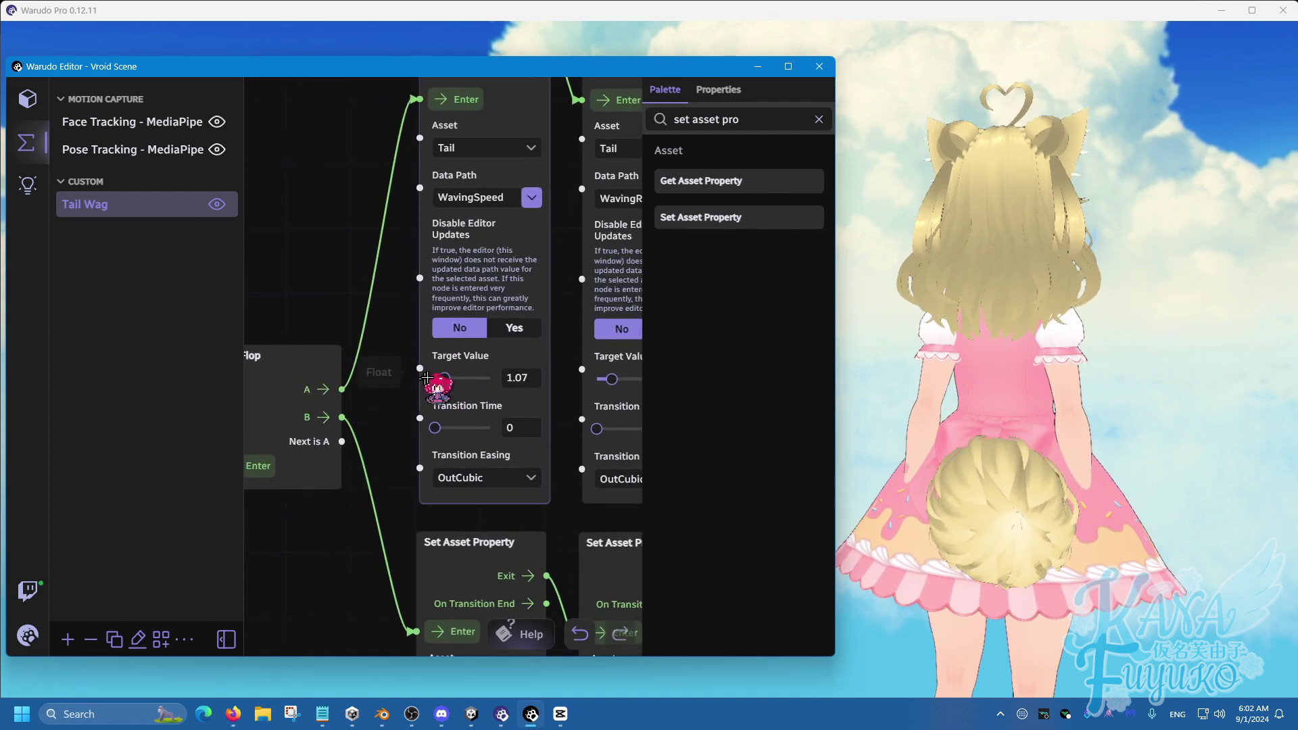
pyautogui.moveTo(444, 377); pyautogui.dragTo(462, 390)
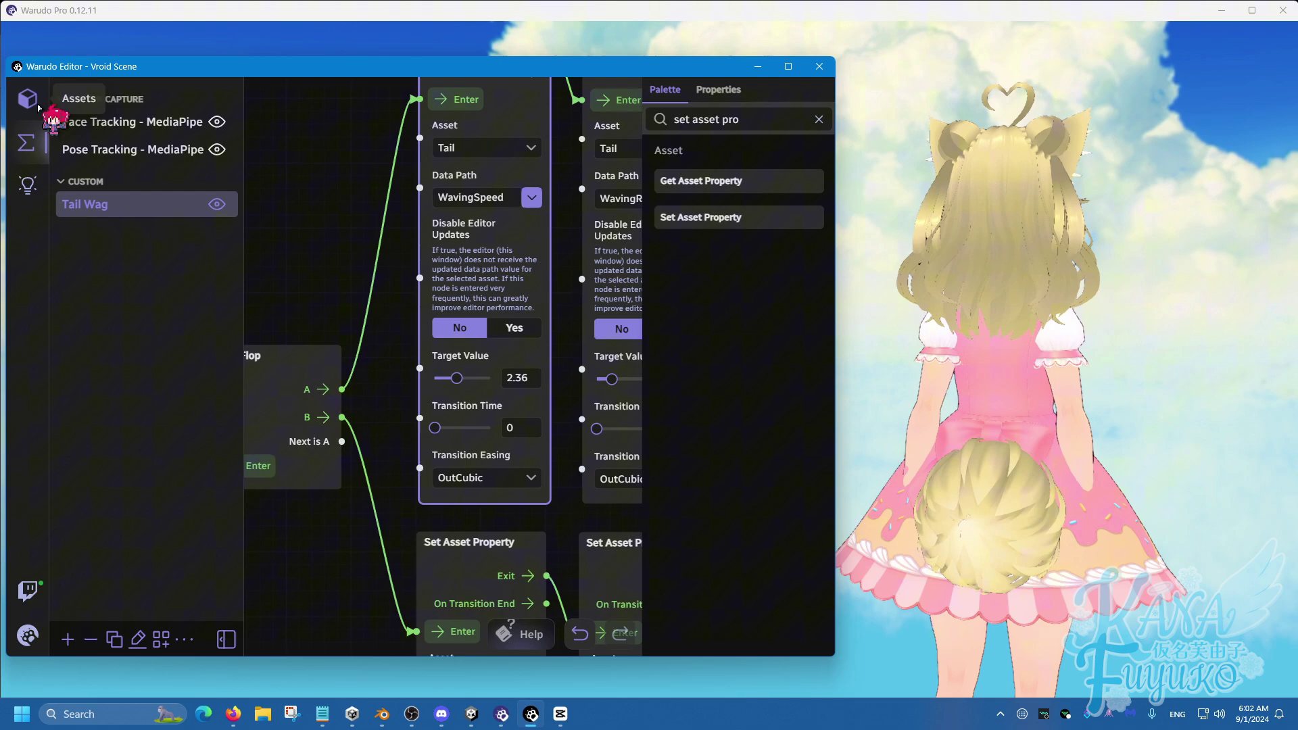
pyautogui.hscroll(3, 346, 308)
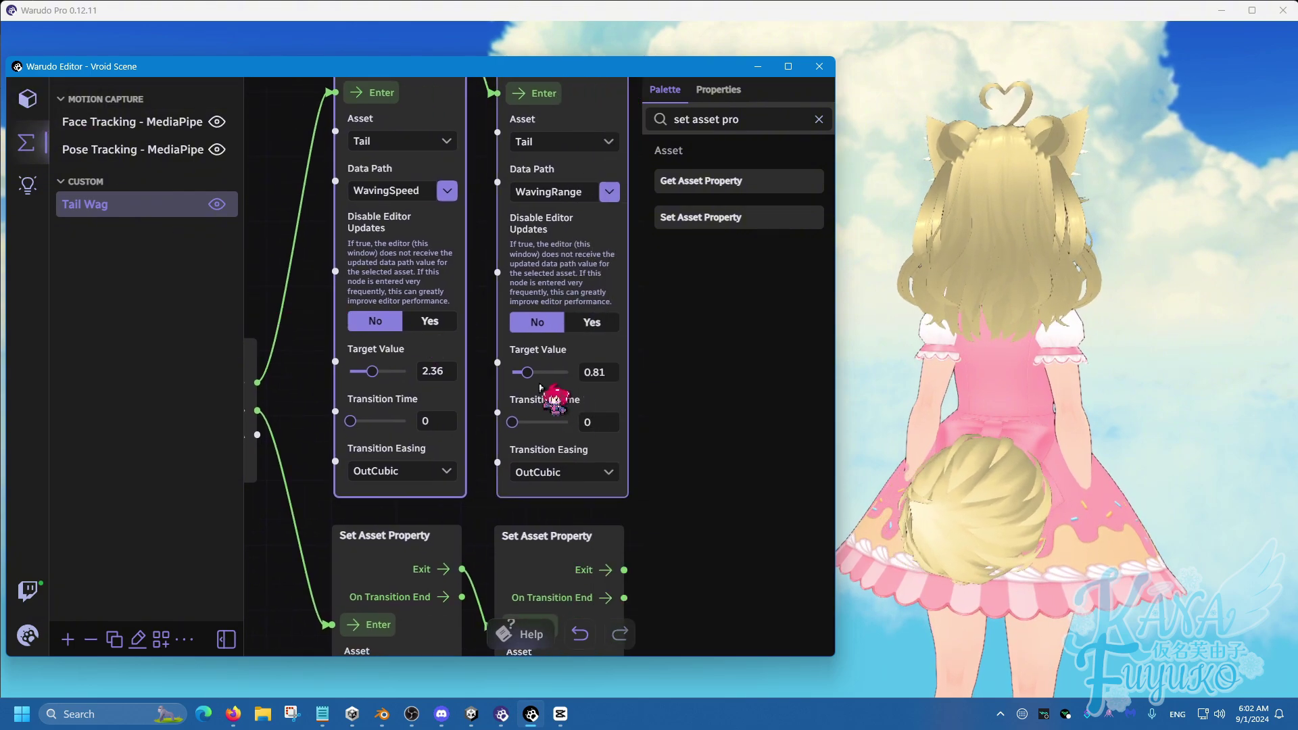
pyautogui.moveTo(527, 372); pyautogui.dragTo(542, 373)
pyautogui.scroll(-2, 272, 256)
# Select both top Set Asset Property nodes and bring WavingSpeed to 3.52 and WavingRange to 2.89
pyautogui.moveTo(272, 257); pyautogui.dragTo(311, 346)
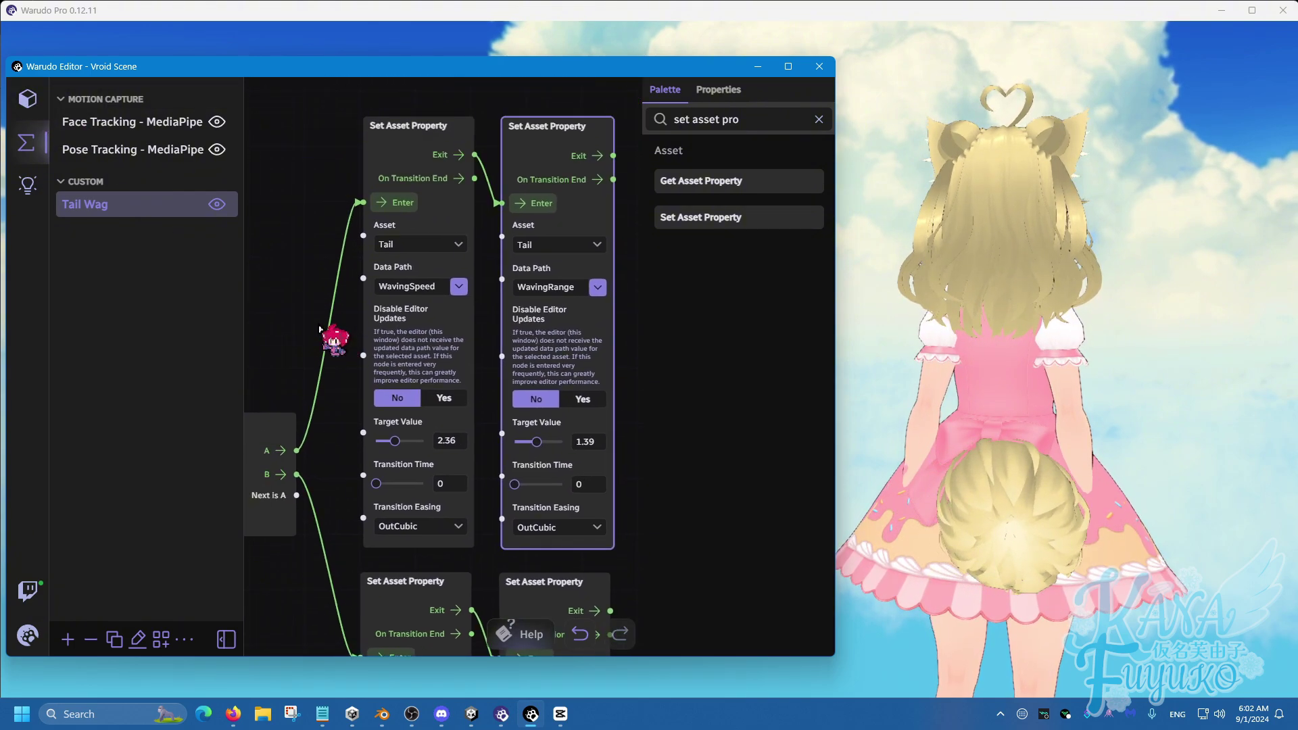
pyautogui.click(404, 203)
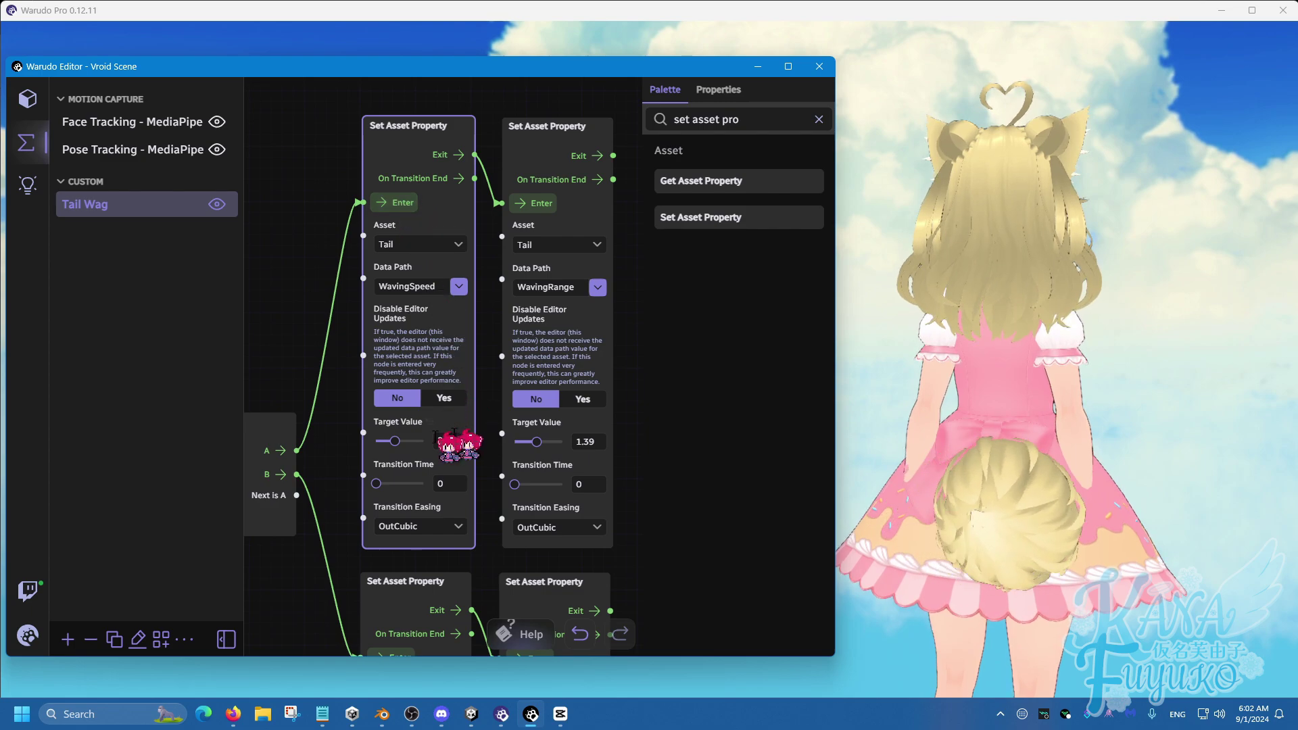
pyautogui.keyDown('shift'); pyautogui.click(535, 461); pyautogui.keyUp('shift')
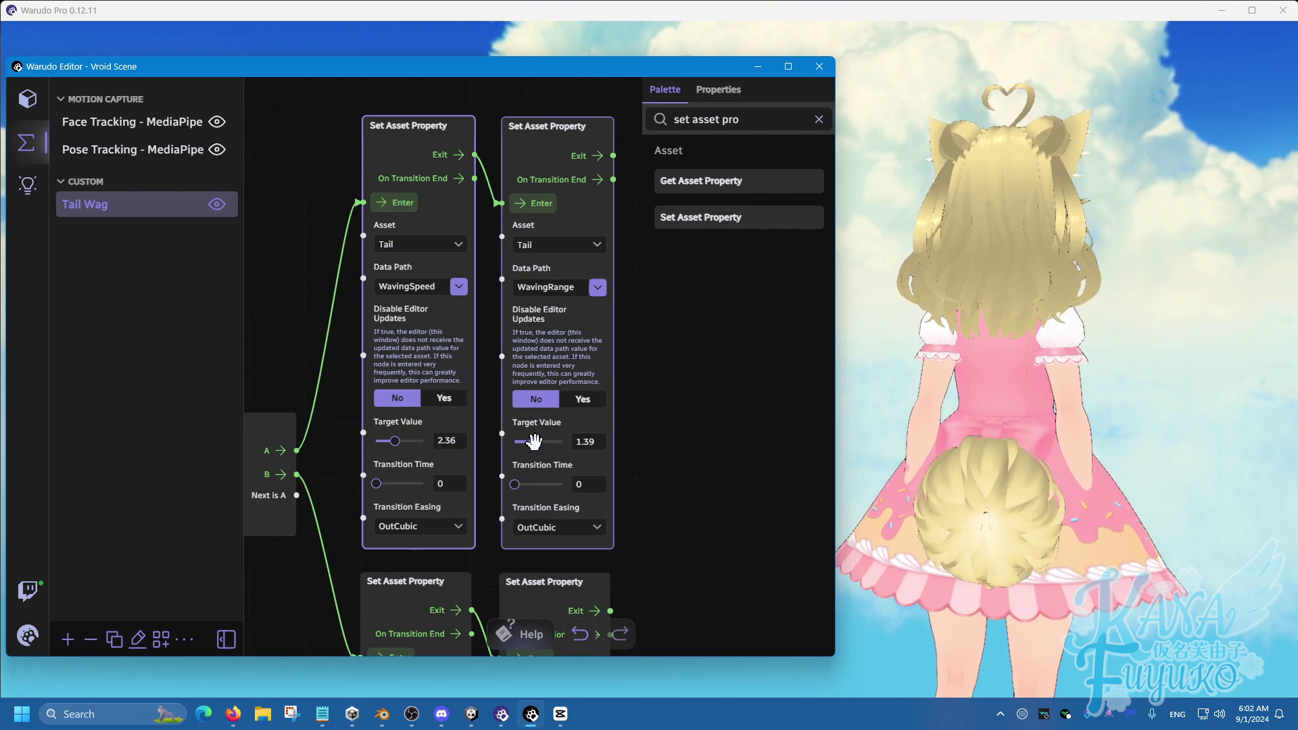
pyautogui.moveTo(534, 440); pyautogui.dragTo(556, 446)
pyautogui.keyDown('shift'); pyautogui.click(406, 223); pyautogui.keyUp('shift')
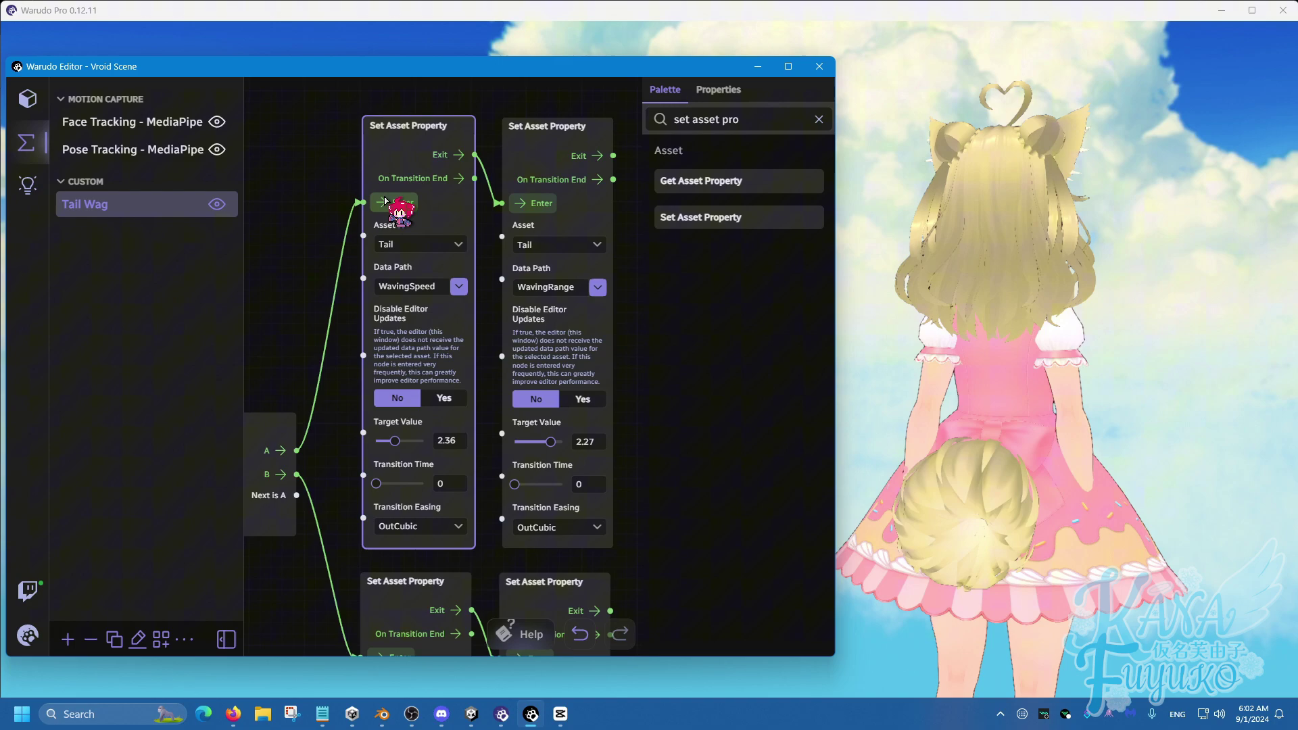
pyautogui.moveTo(557, 448); pyautogui.dragTo(549, 447)
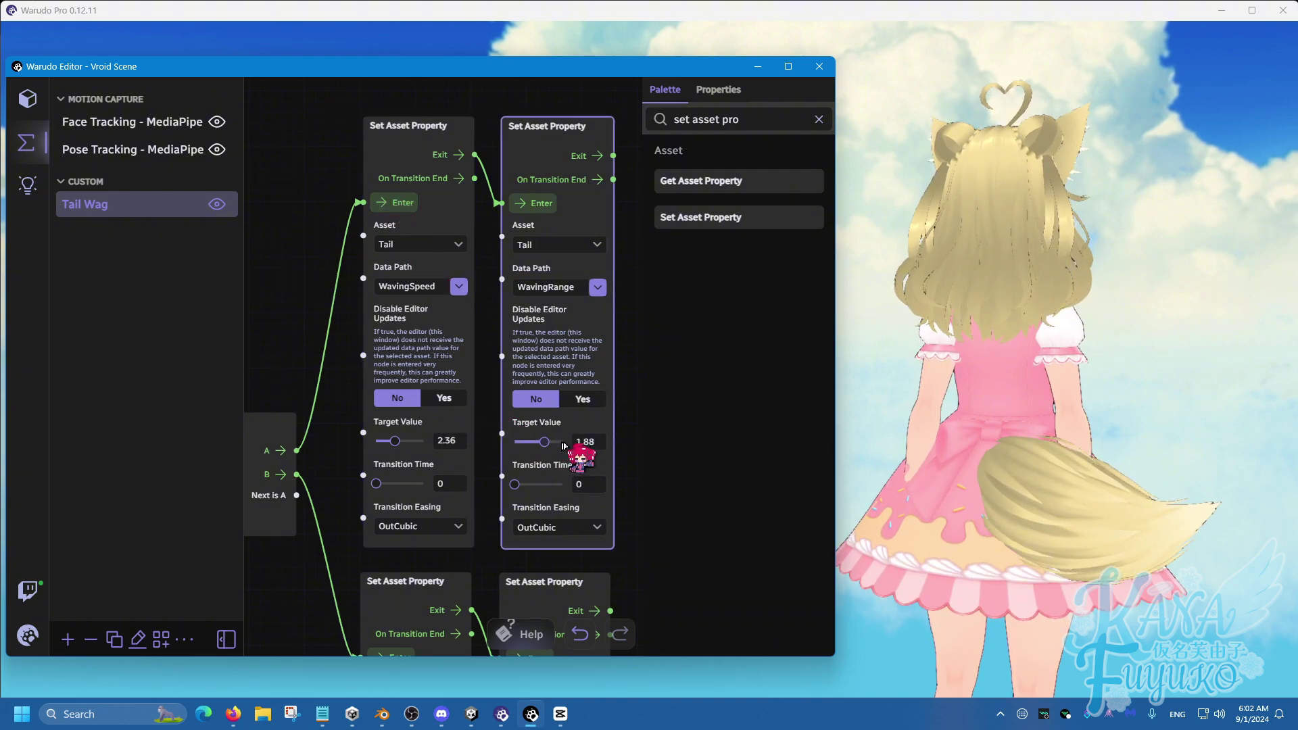
pyautogui.moveTo(394, 440); pyautogui.dragTo(404, 440)
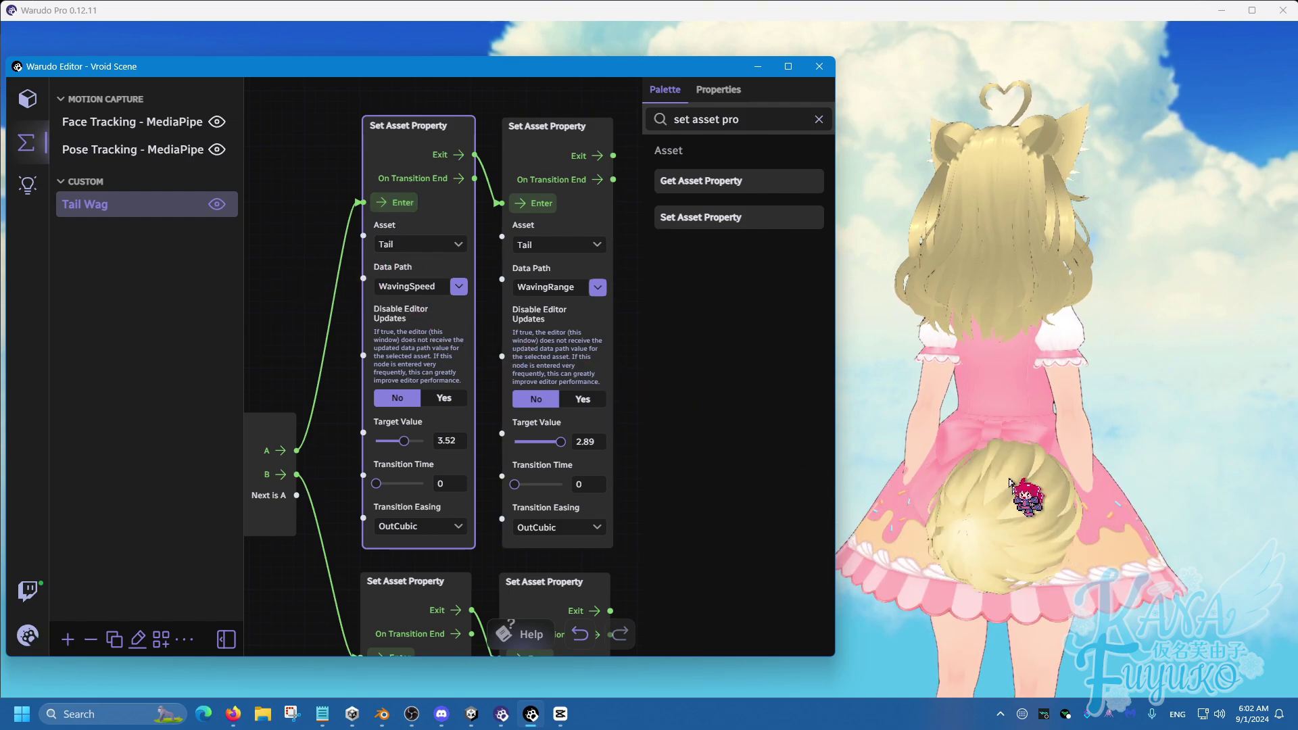
pyautogui.scroll(-1, 342, 362)
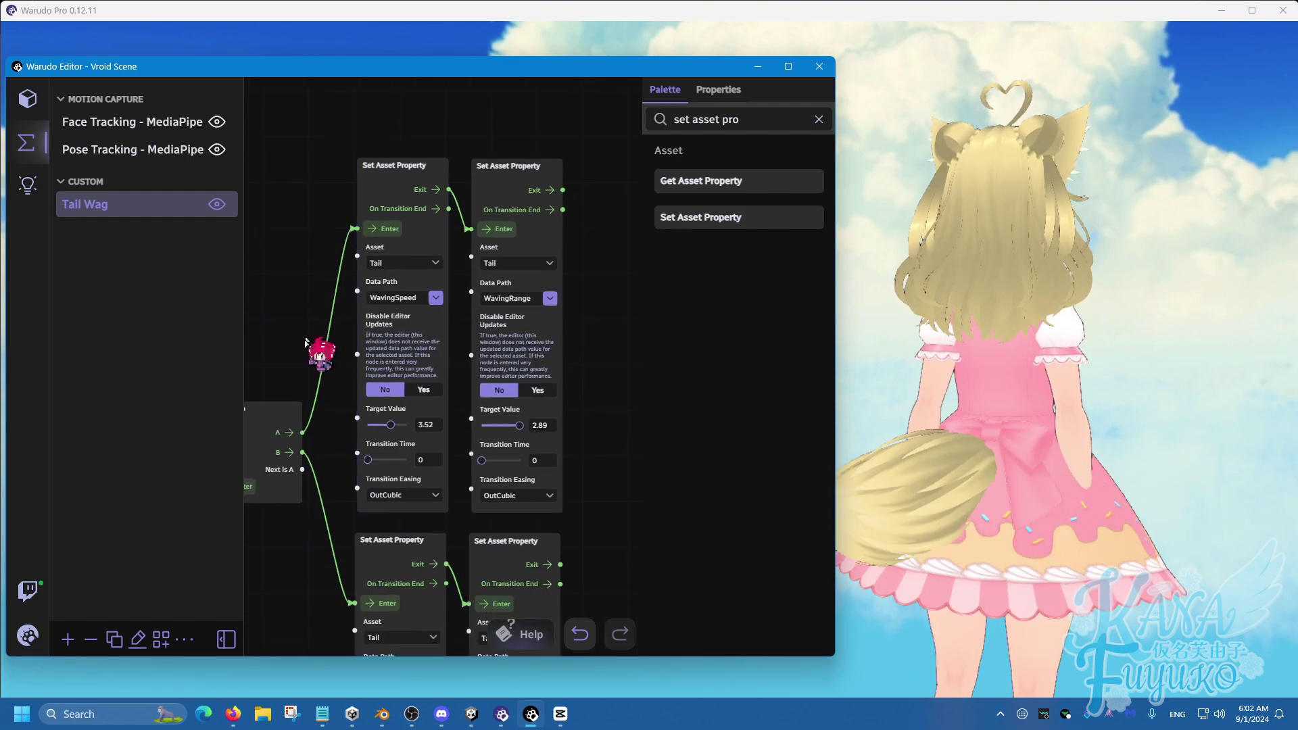
pyautogui.moveTo(319, 347); pyautogui.dragTo(417, 269)
pyautogui.scroll(-1, 417, 269)
pyautogui.scroll(-1, 417, 269)
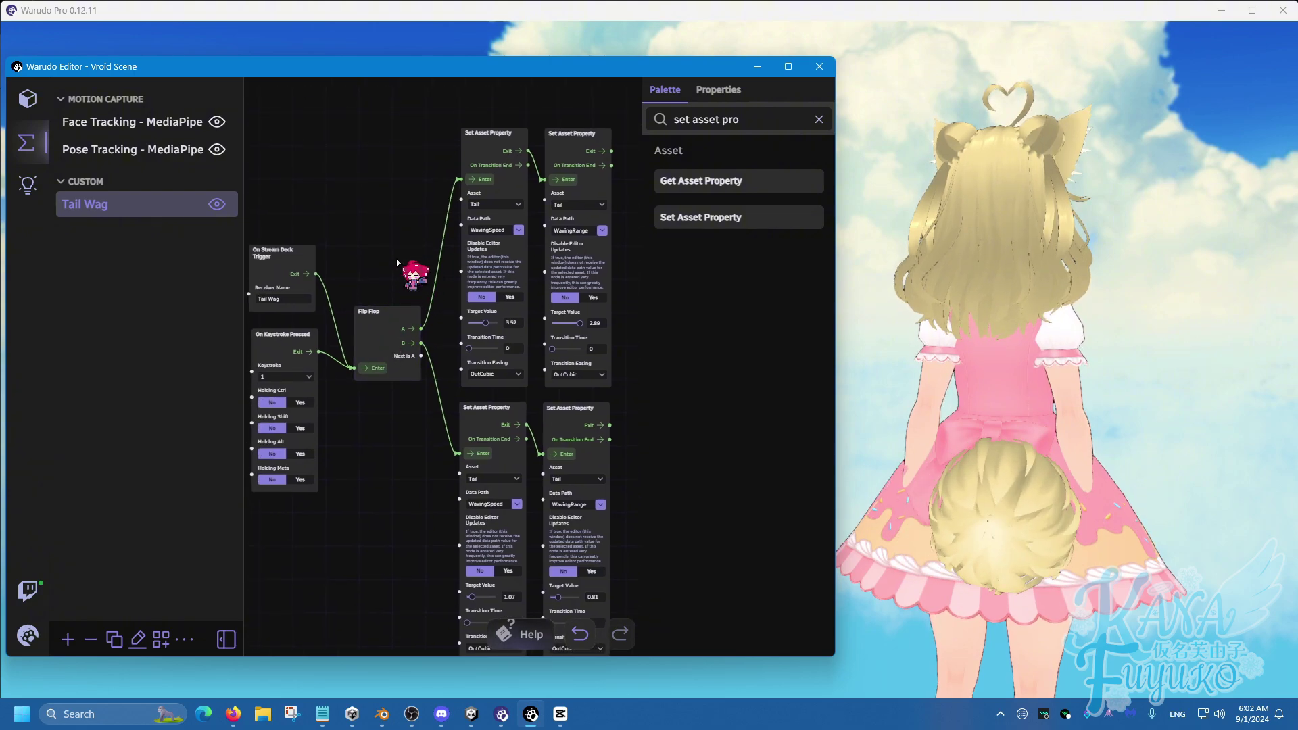
# Test the wag with the 1 key, then set Holding Ctrl to Yes on On Keystroke Pressed
pyautogui.scroll(-1, 414, 291)
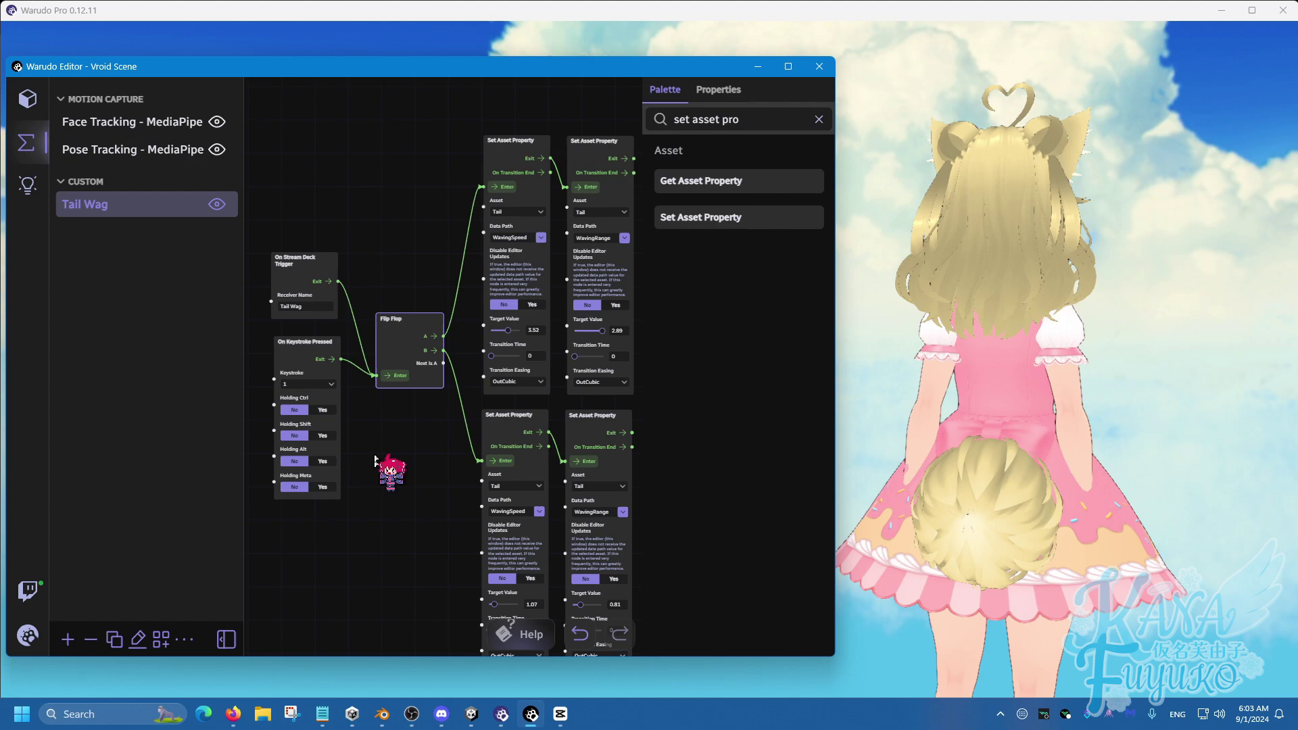
pyautogui.press('1')
pyautogui.scroll(3, 484, 454)
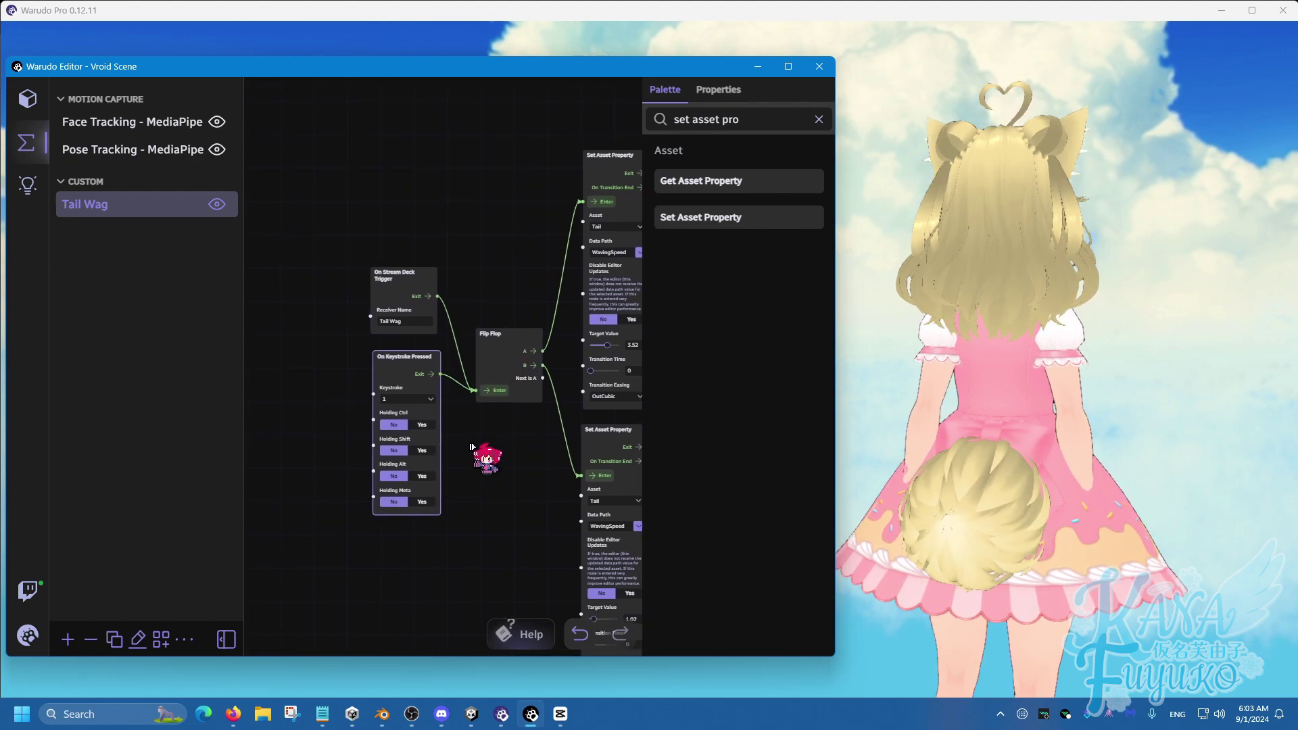
pyautogui.click(415, 419)
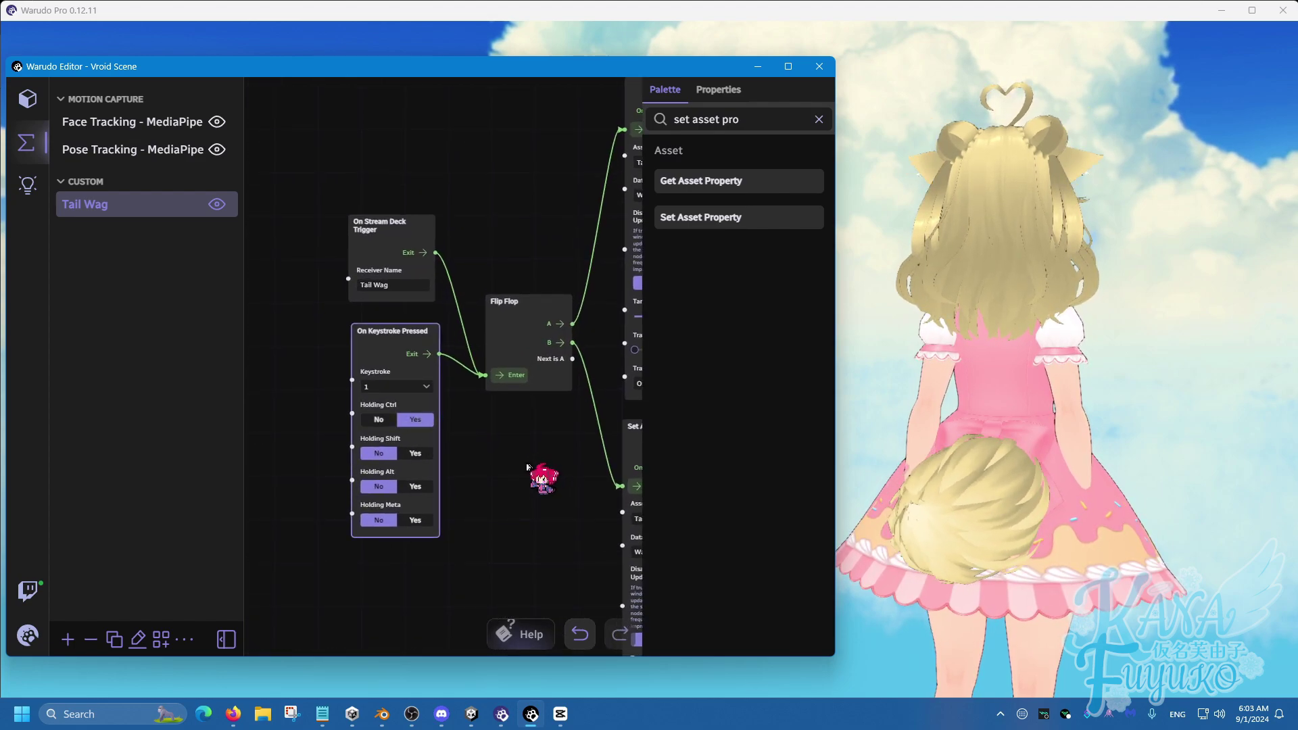
pyautogui.scroll(-3, 368, 453)
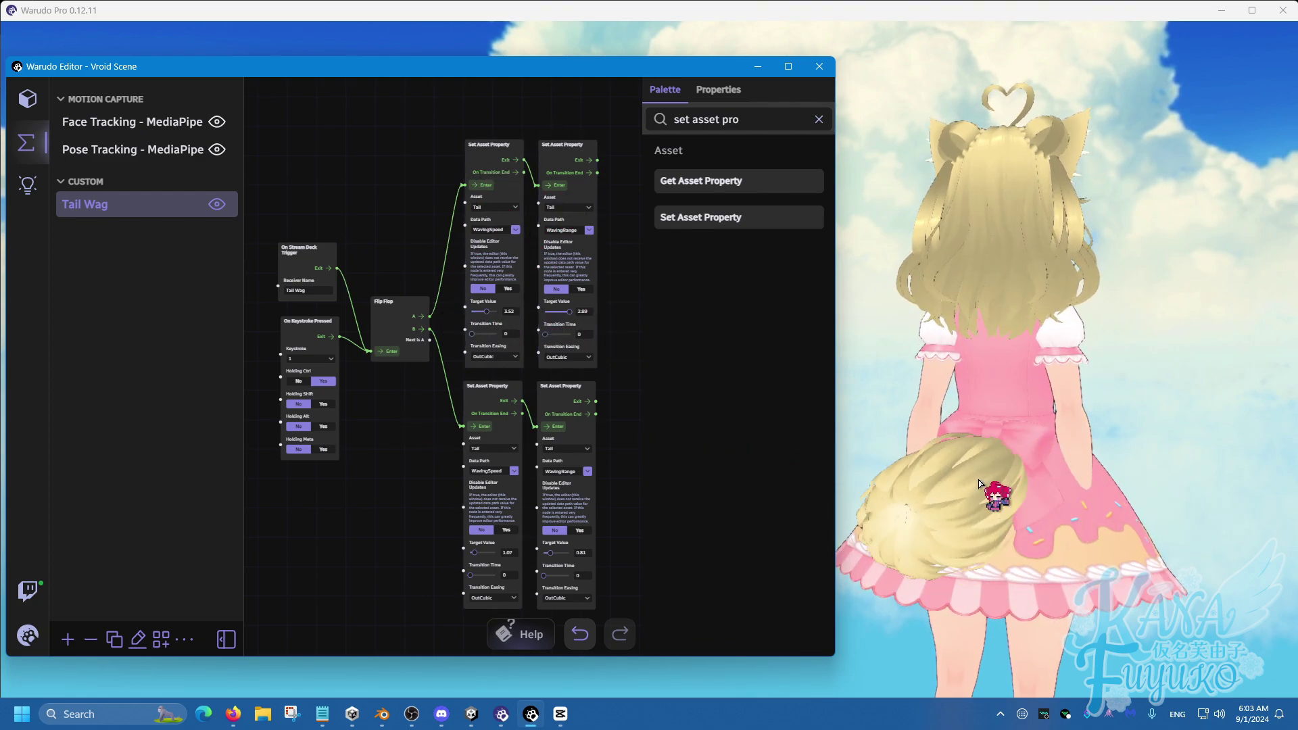
pyautogui.scroll(2, 369, 375)
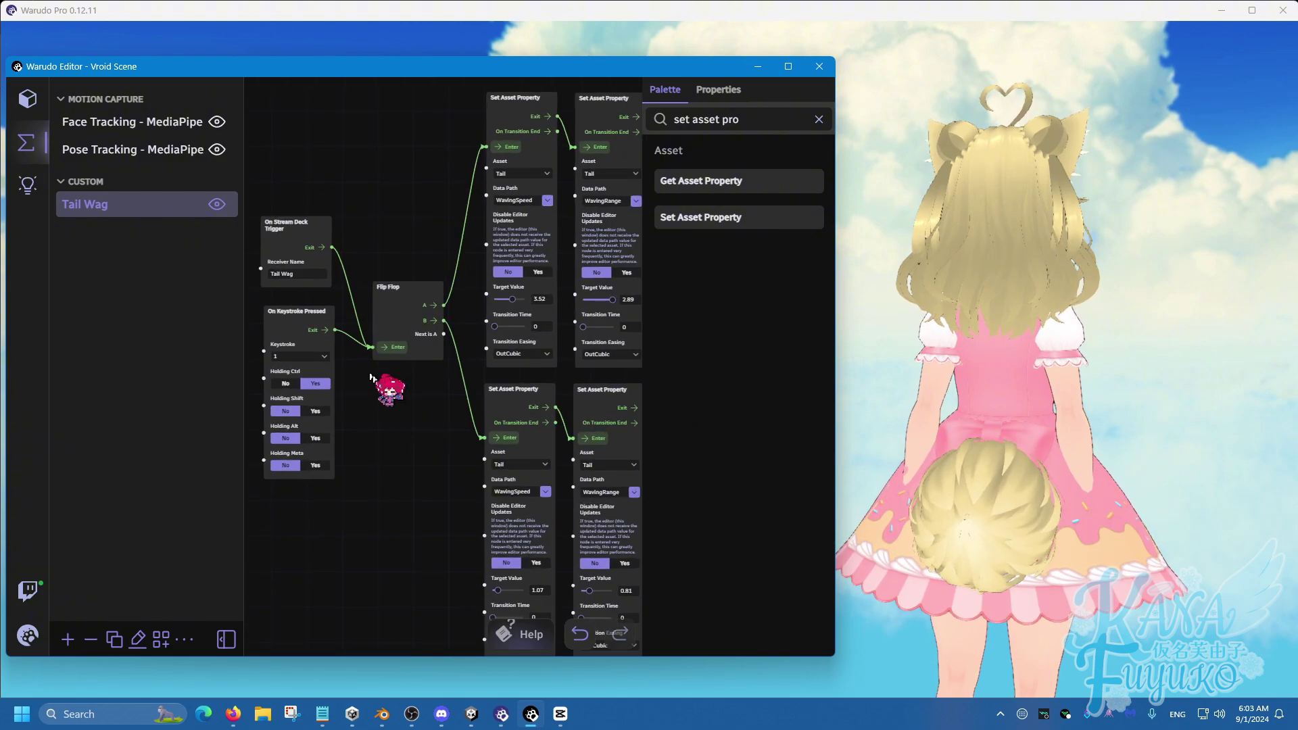
pyautogui.scroll(-1, 370, 474)
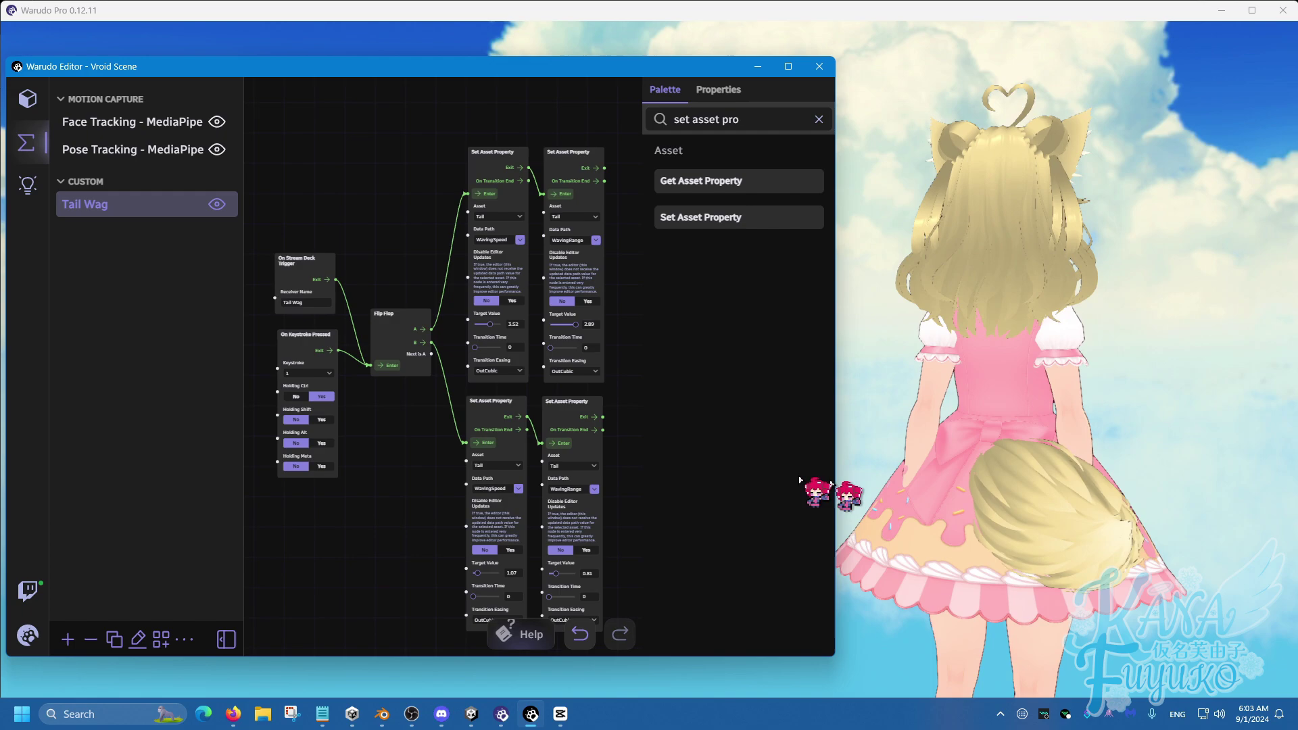
pyautogui.moveTo(416, 226); pyautogui.dragTo(327, 238)
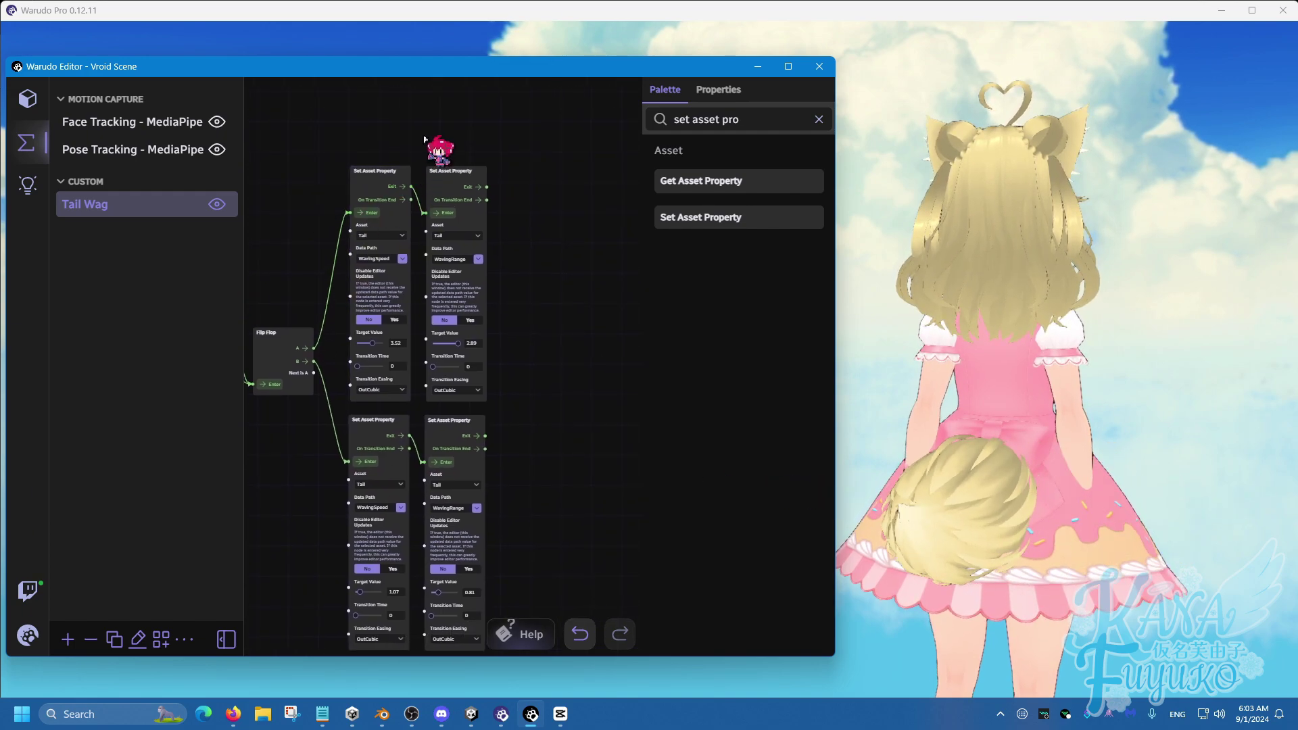
pyautogui.hotkey('ctrl', 'v')
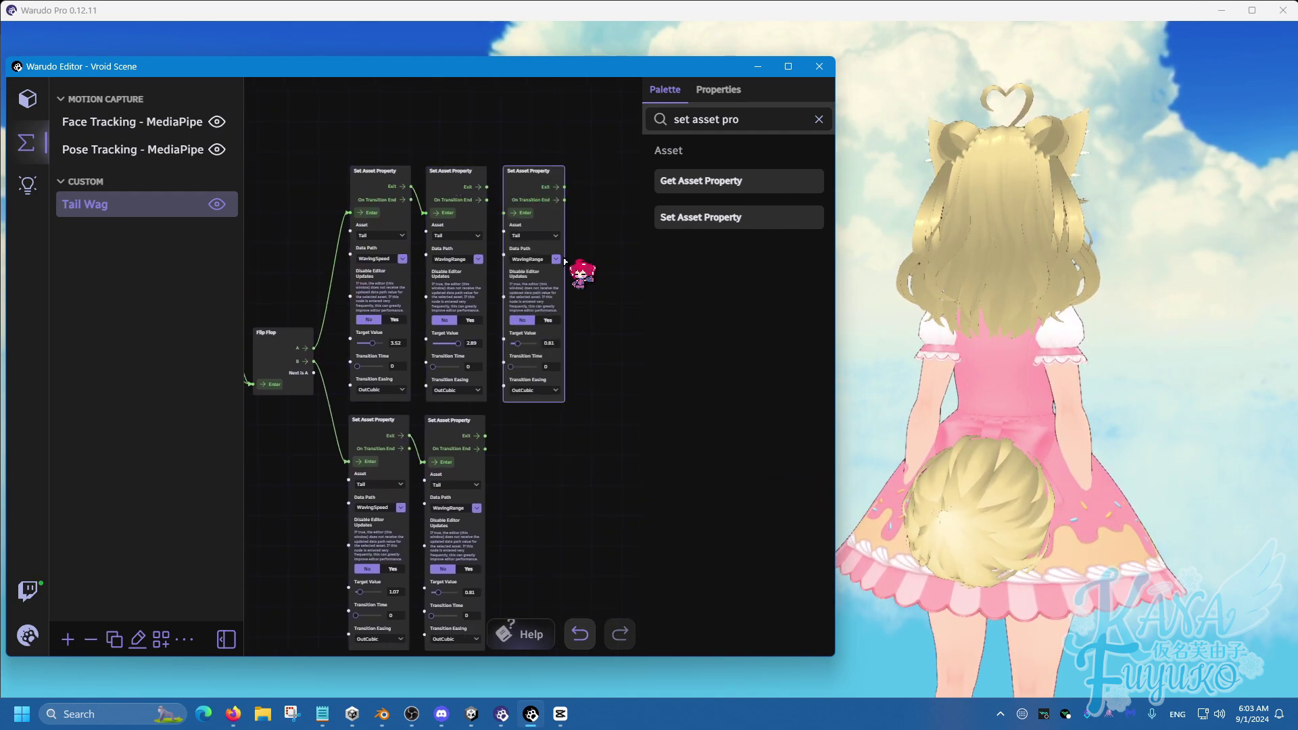
pyautogui.click(560, 263)
pyautogui.click(567, 516)
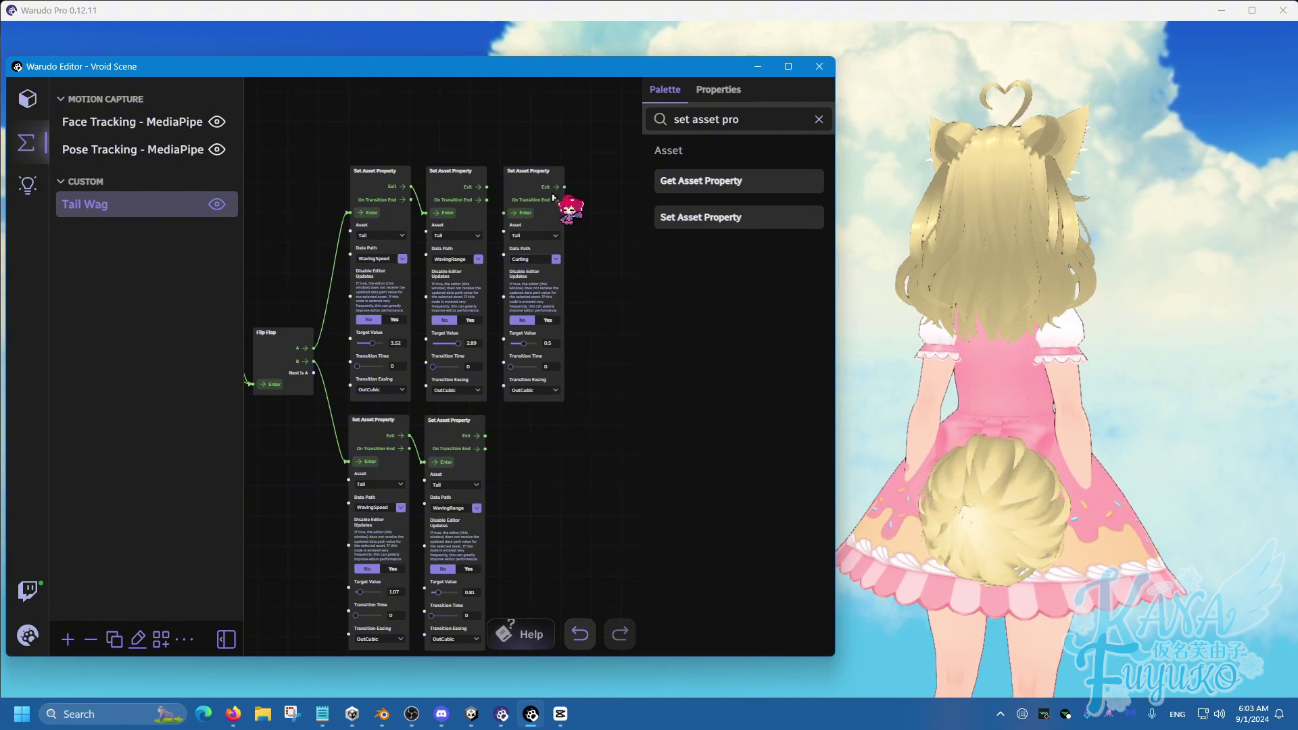
pyautogui.press('Delete')
pyautogui.hscroll(-5, 522, 205)
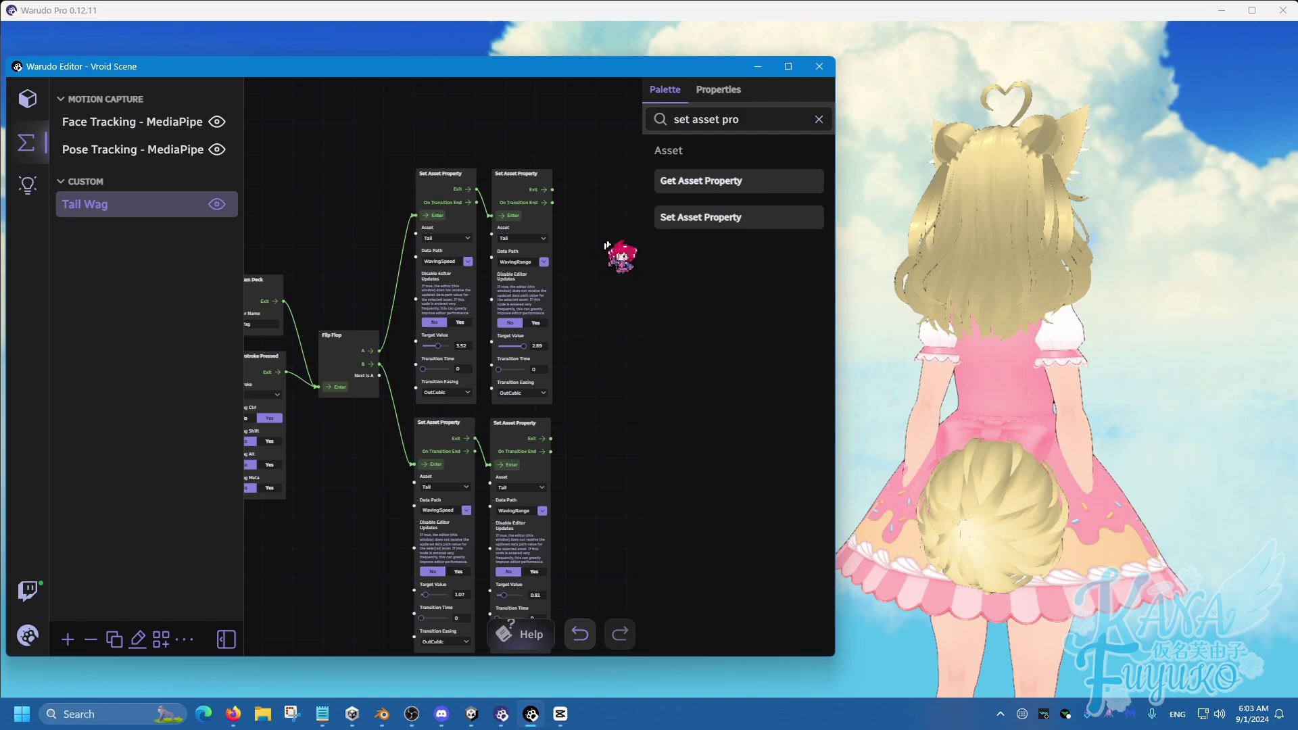
pyautogui.scroll(-1, 379, 410)
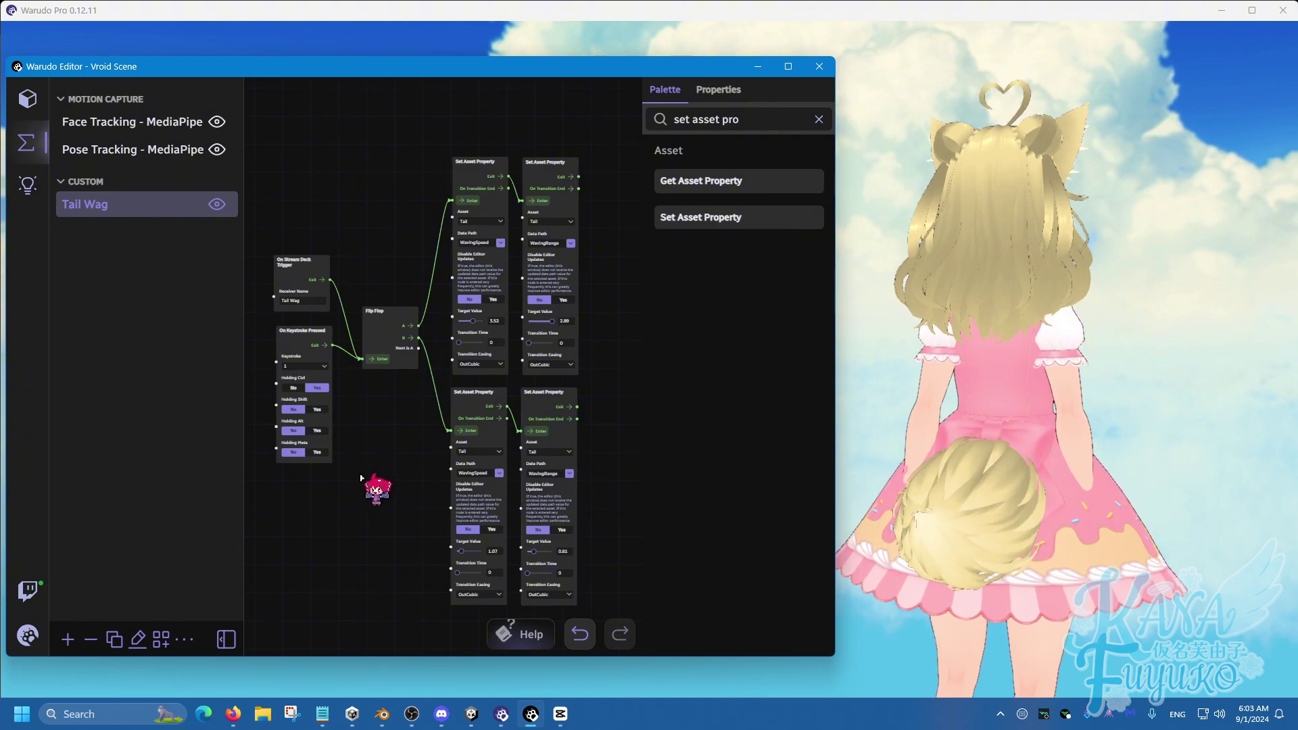
pyautogui.hscroll(-2, 379, 473)
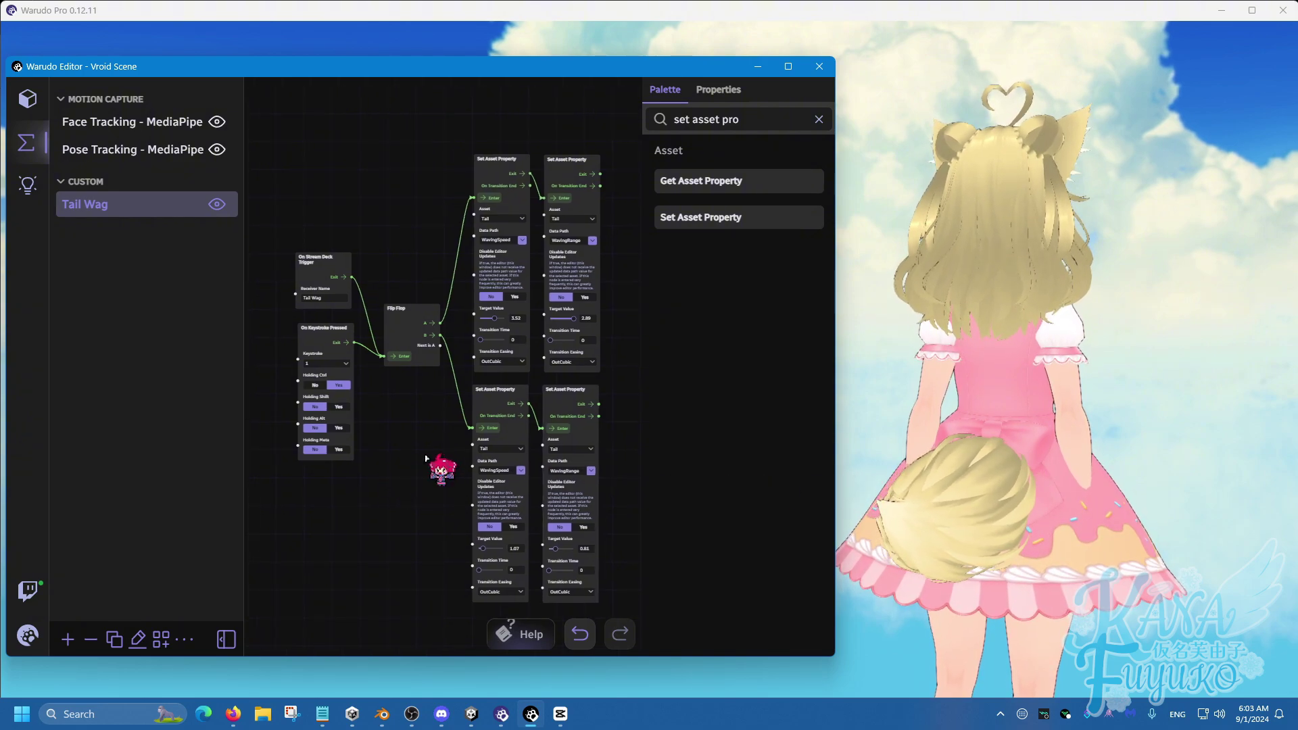